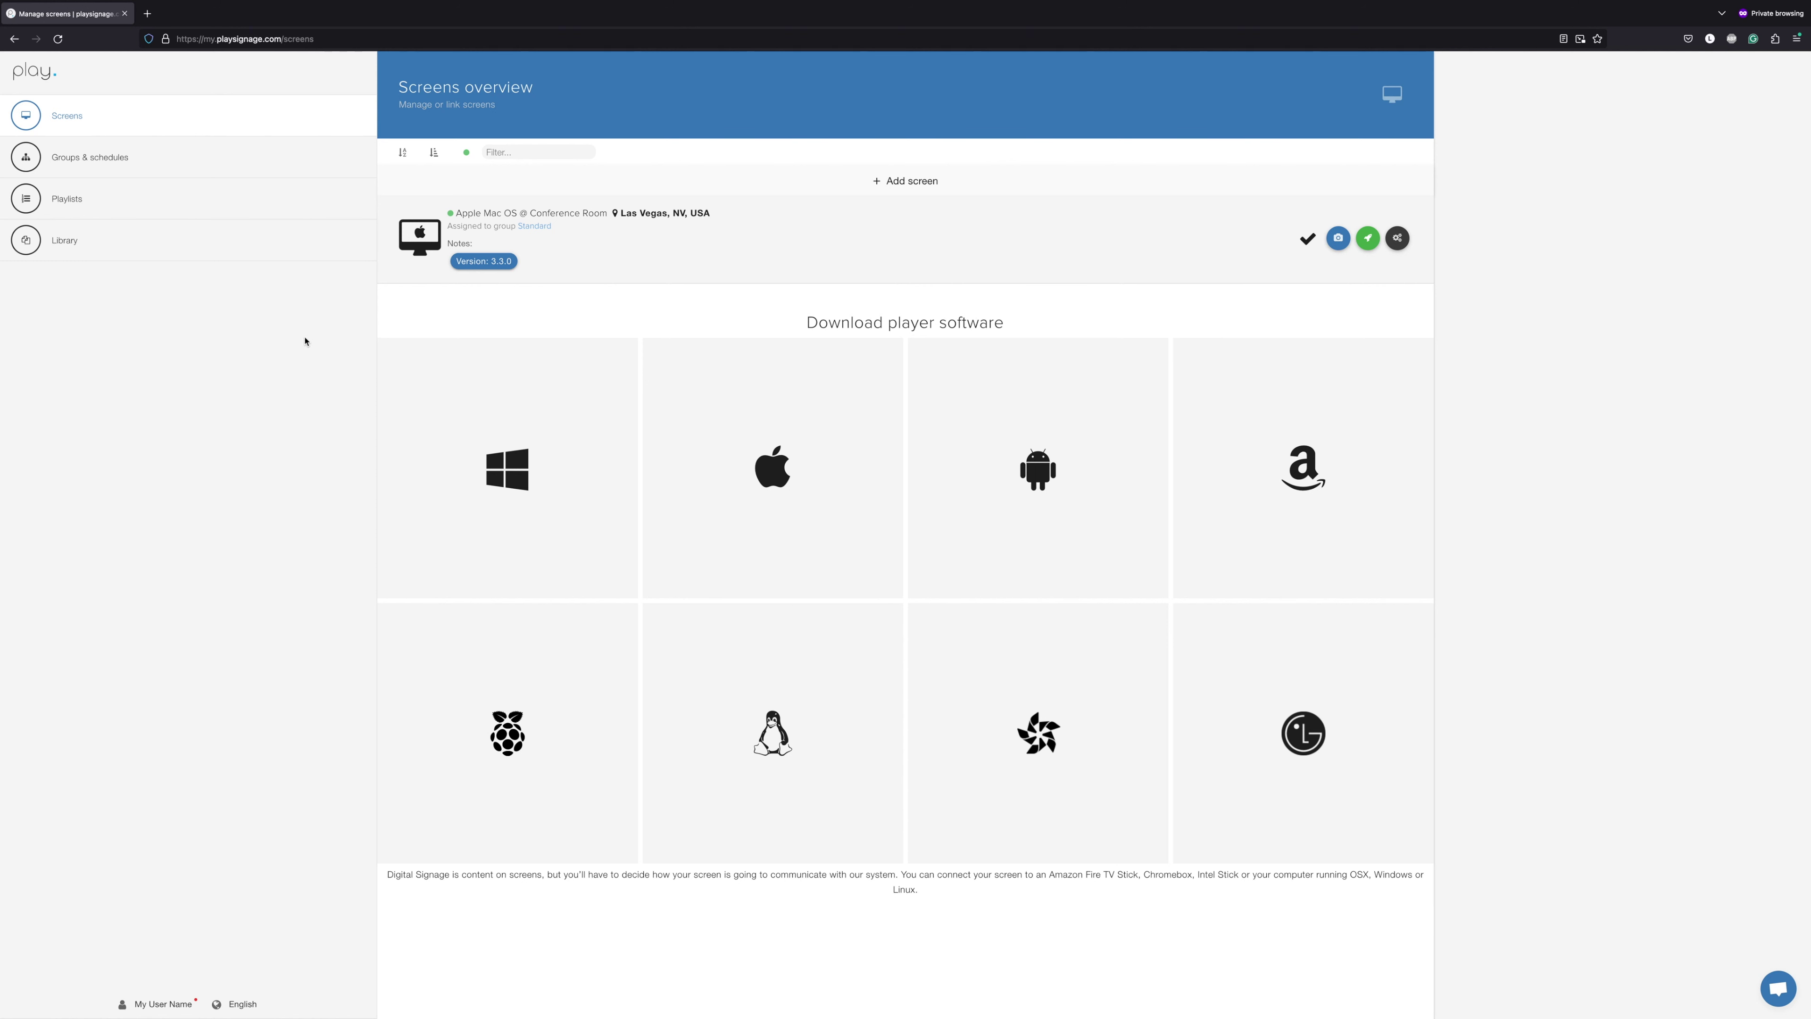
# Step: Upload the three platform icons, three logos, promo-soundstrack.mp3 and promo.mov to the Library, then go to Playlists
pyautogui.click(157, 247)
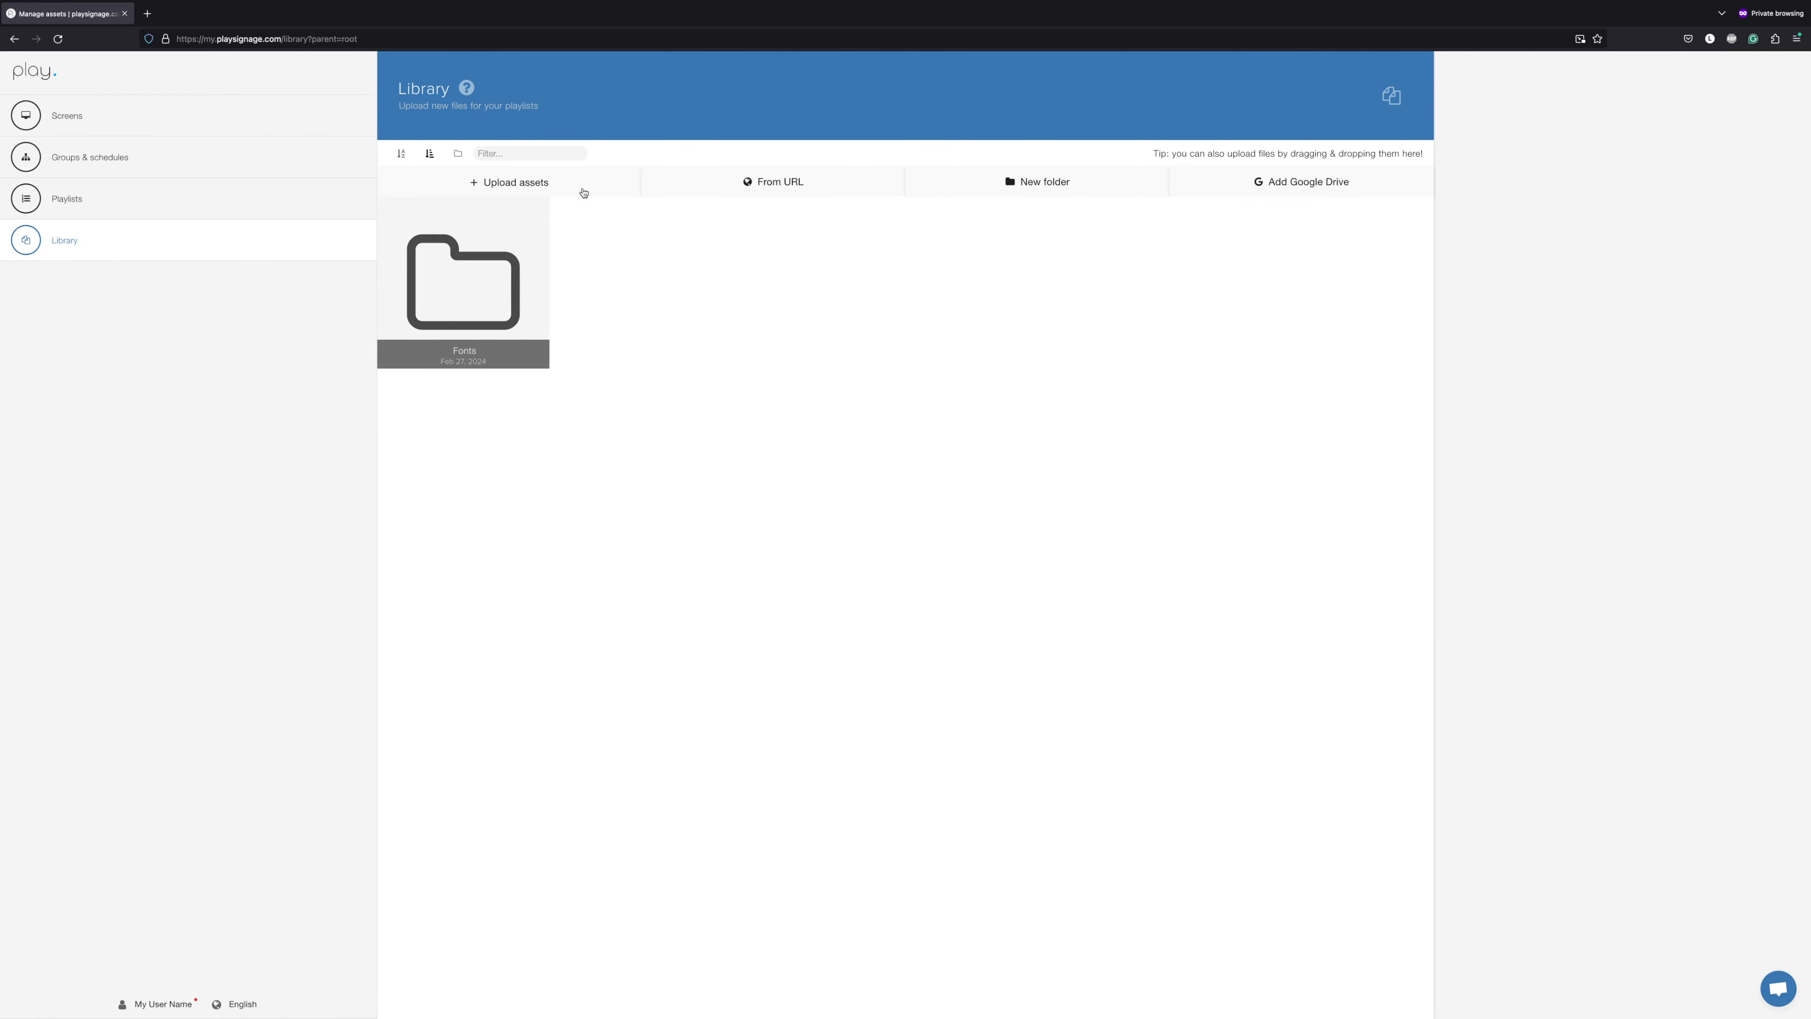
pyautogui.click(580, 188)
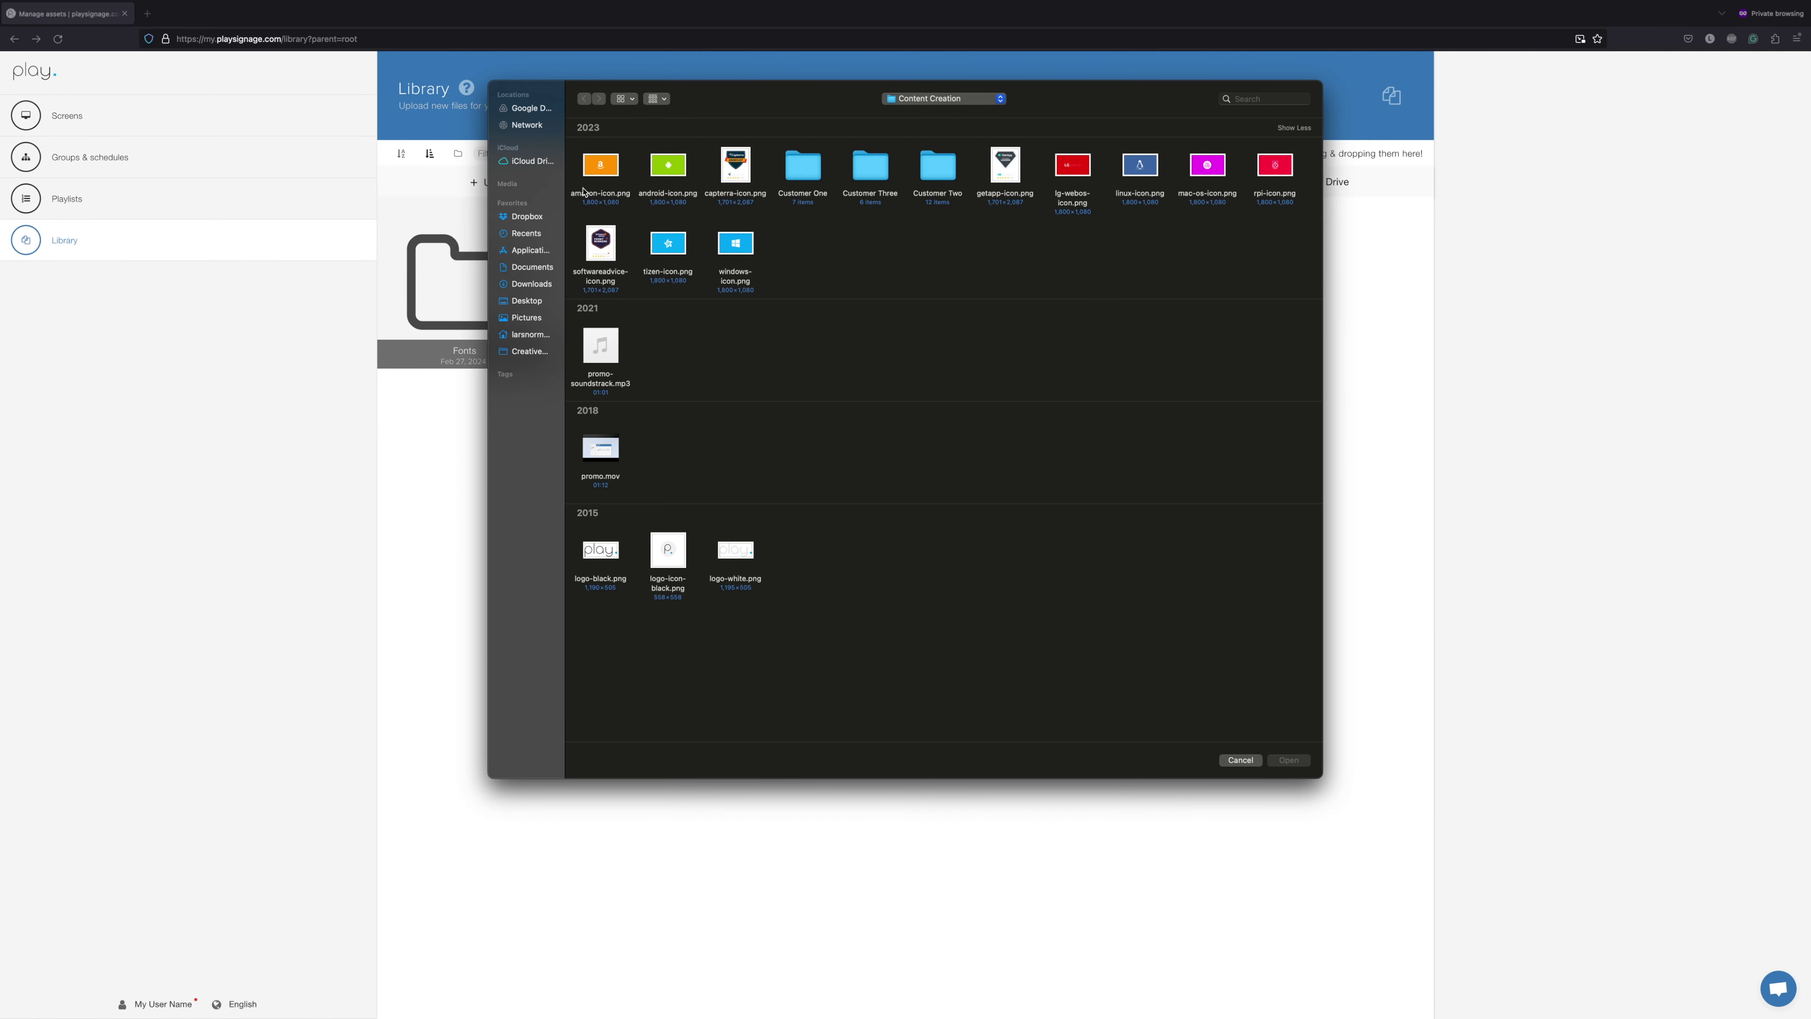
pyautogui.click(607, 174)
pyautogui.keyDown('super'); pyautogui.click(1207, 166); pyautogui.keyUp('super')
pyautogui.keyDown('super'); pyautogui.click(735, 244); pyautogui.keyUp('super')
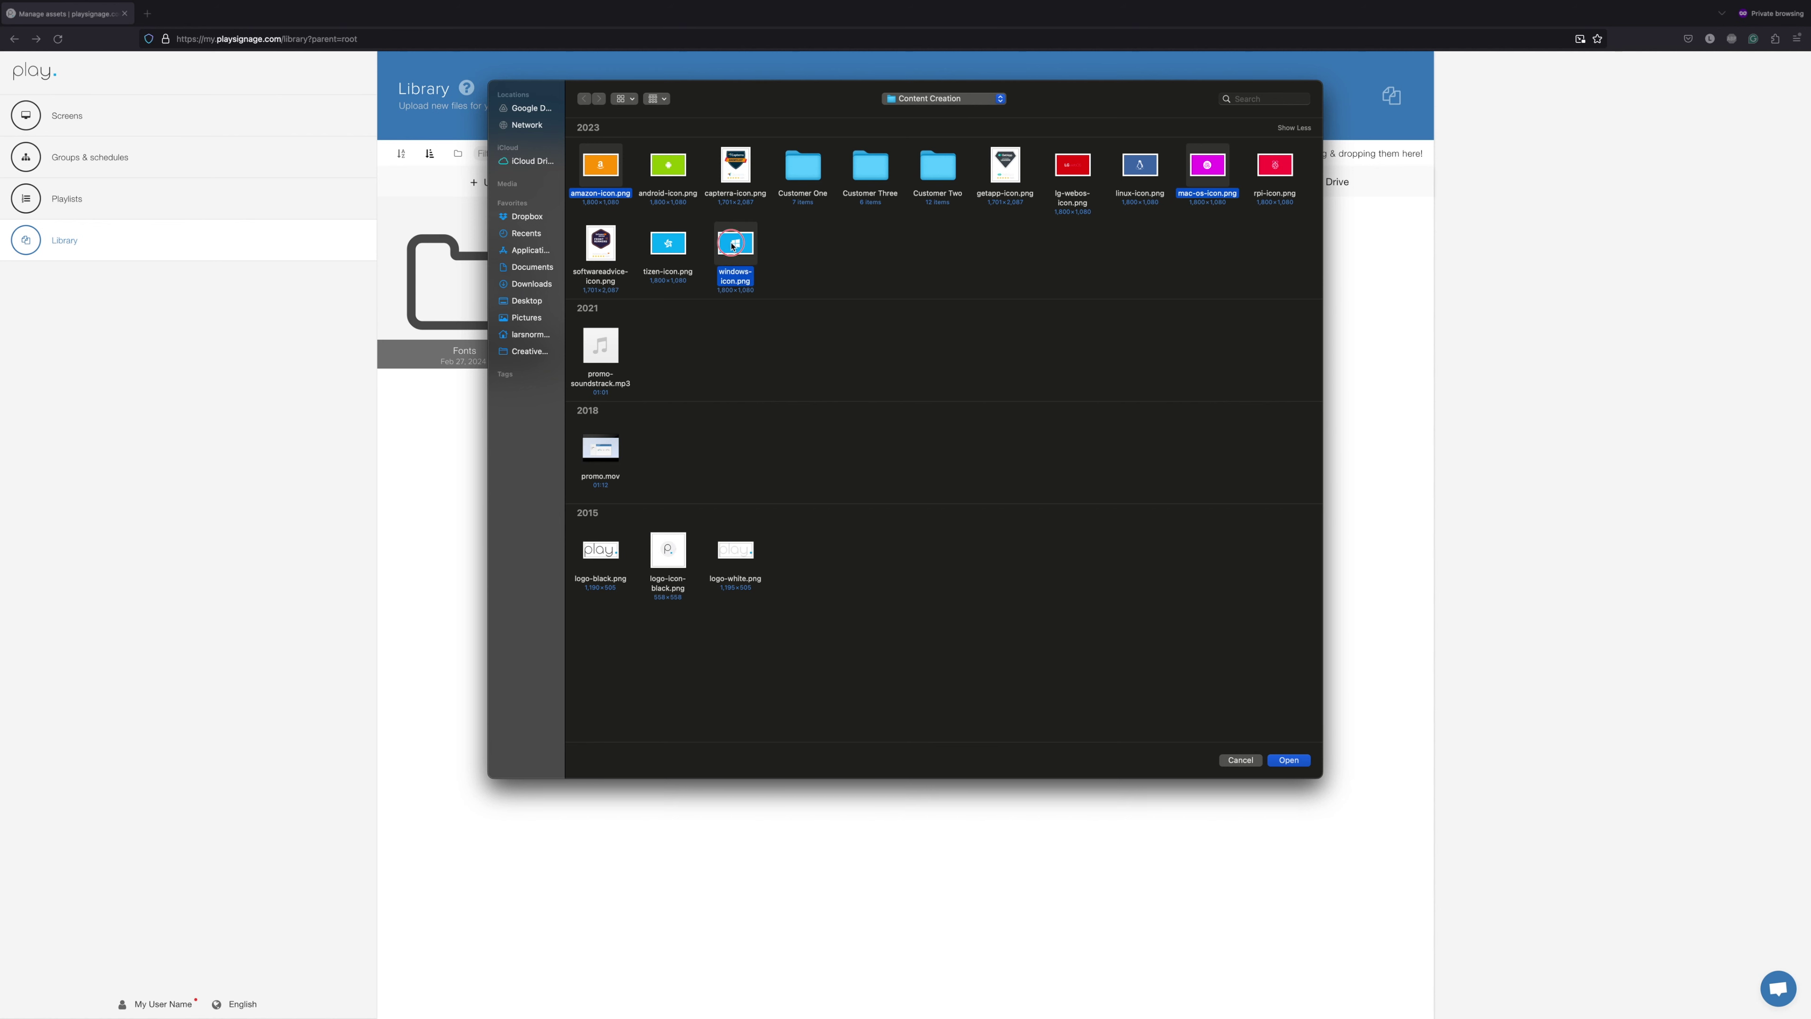
pyautogui.keyDown('super'); pyautogui.click(601, 346); pyautogui.keyUp('super')
pyautogui.keyDown('super'); pyautogui.click(601, 448); pyautogui.keyUp('super')
pyautogui.keyDown('super'); pyautogui.click(600, 549); pyautogui.keyUp('super')
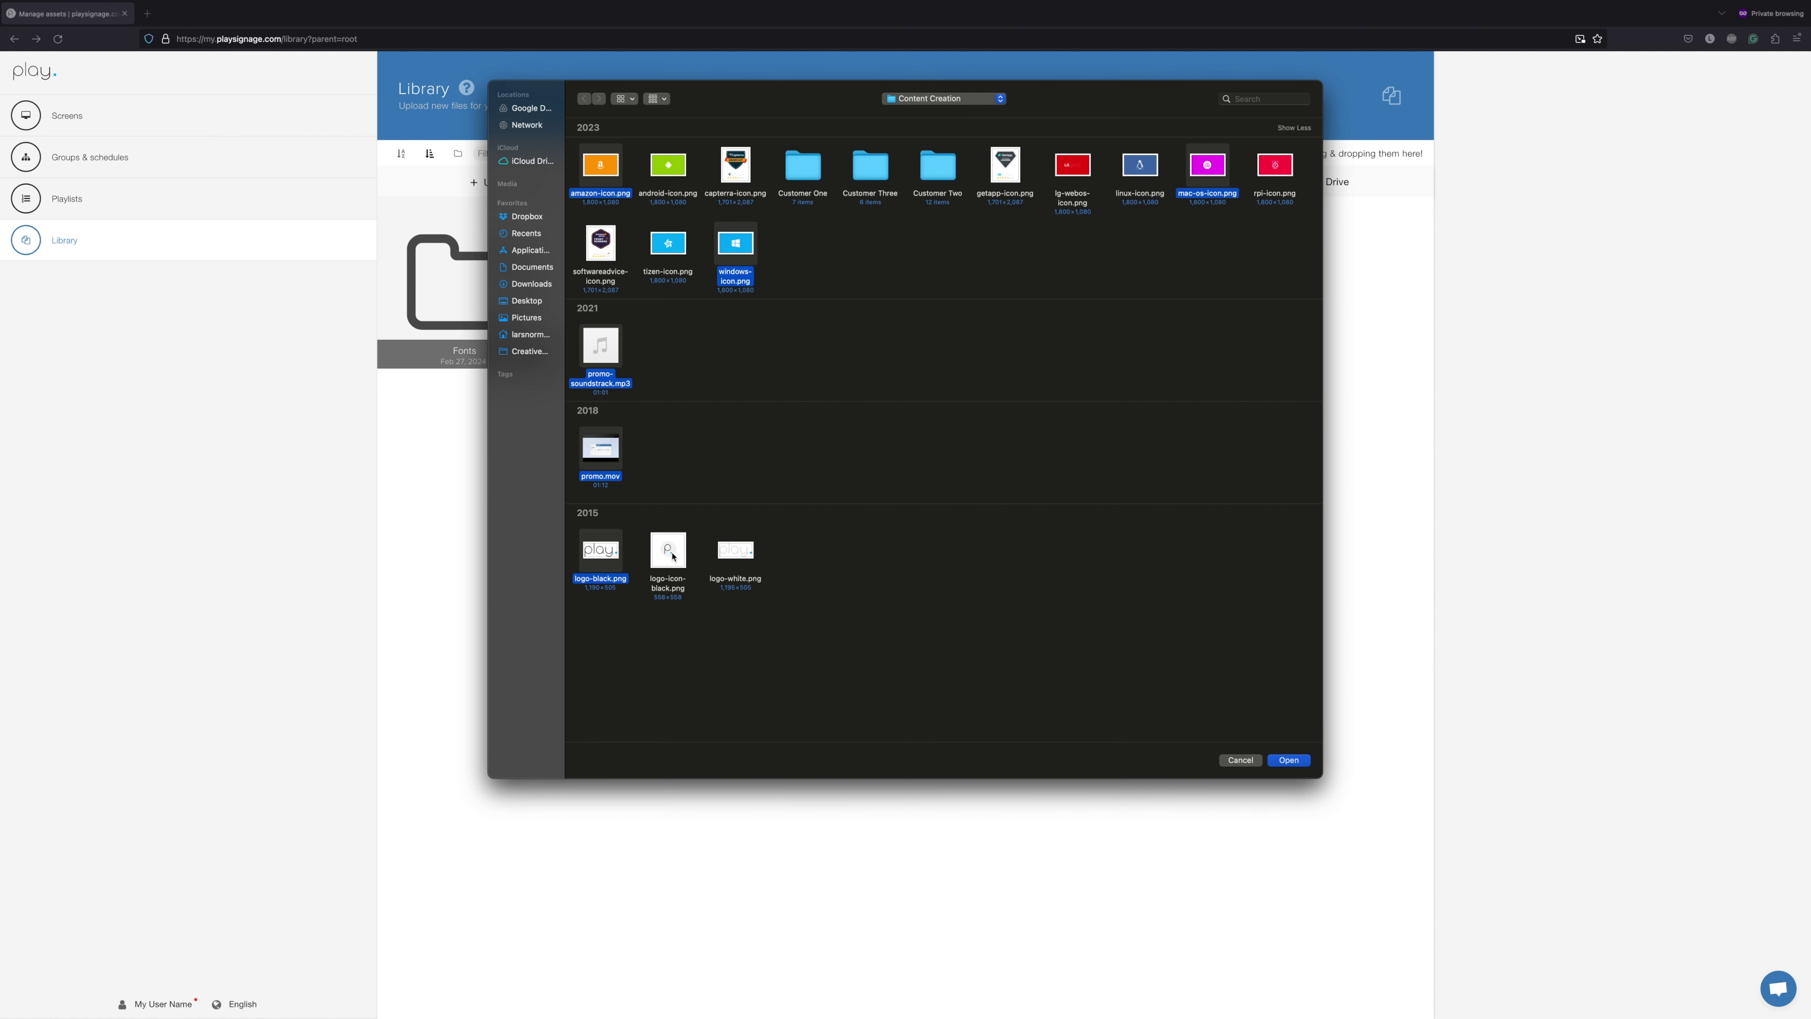
pyautogui.keyDown('super'); pyautogui.click(668, 549); pyautogui.keyUp('super')
pyautogui.keyDown('super'); pyautogui.click(736, 553); pyautogui.keyUp('super')
pyautogui.click(1288, 760)
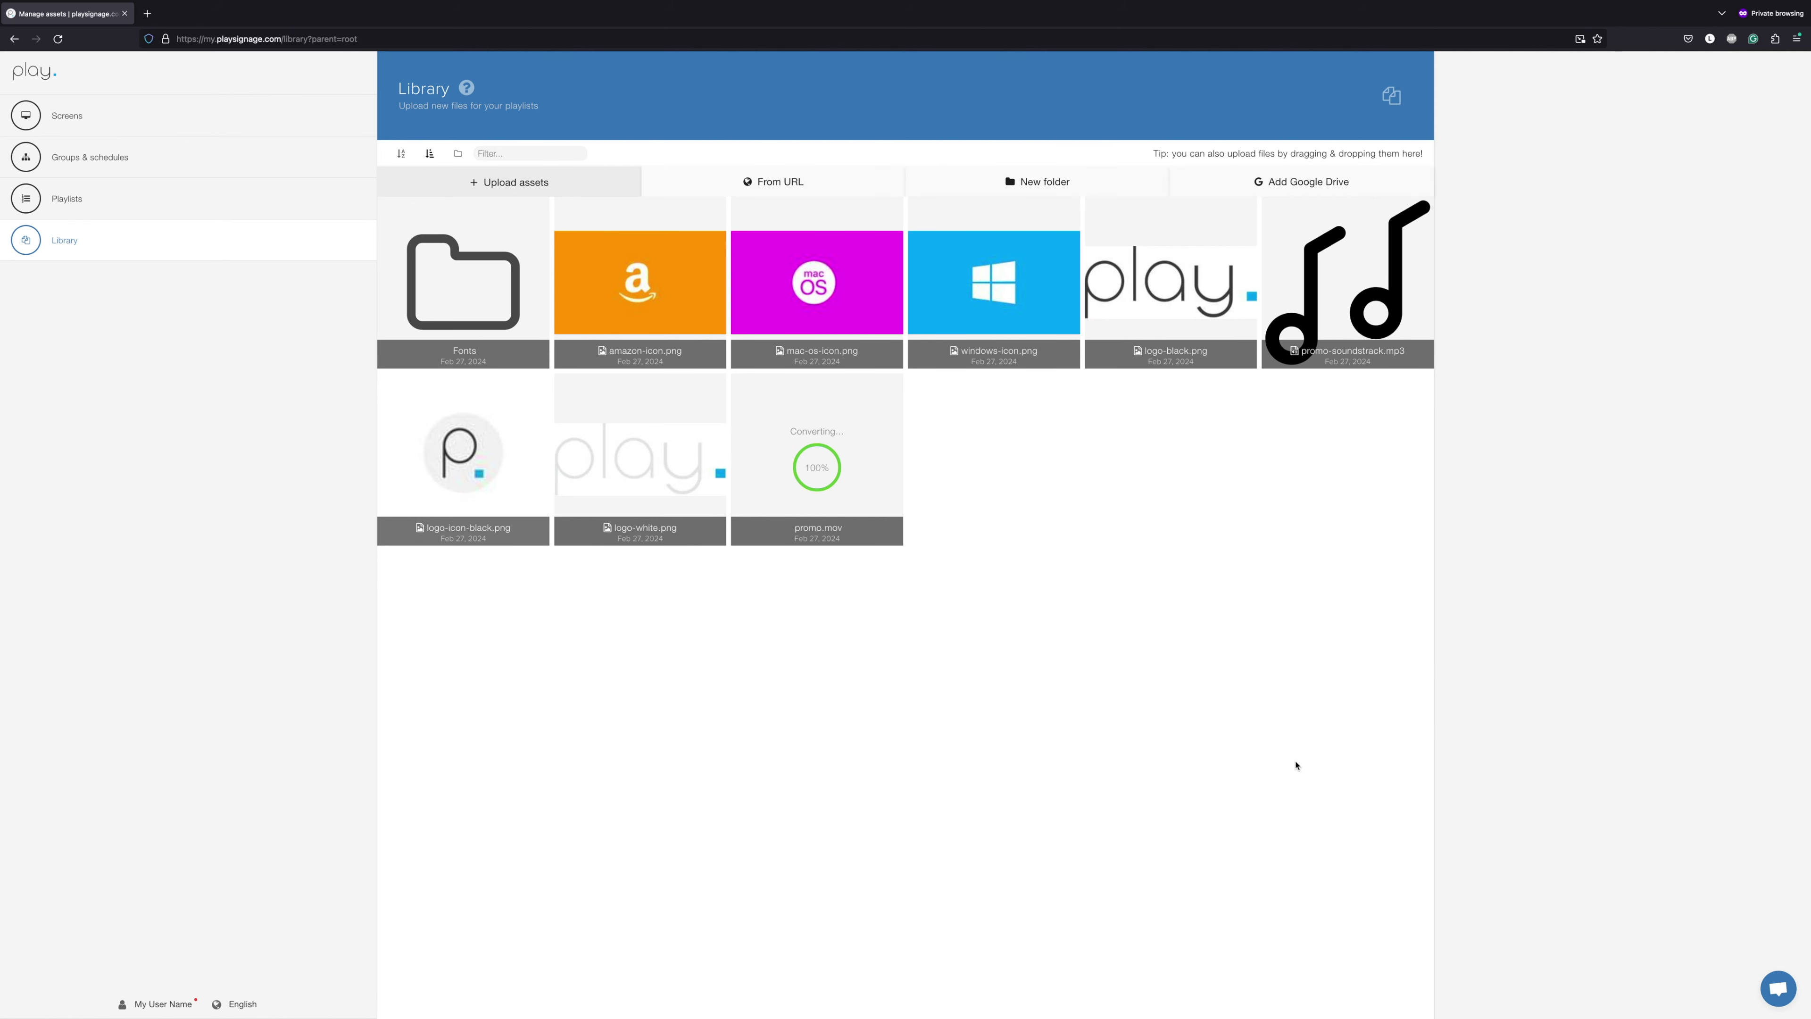
pyautogui.click(162, 199)
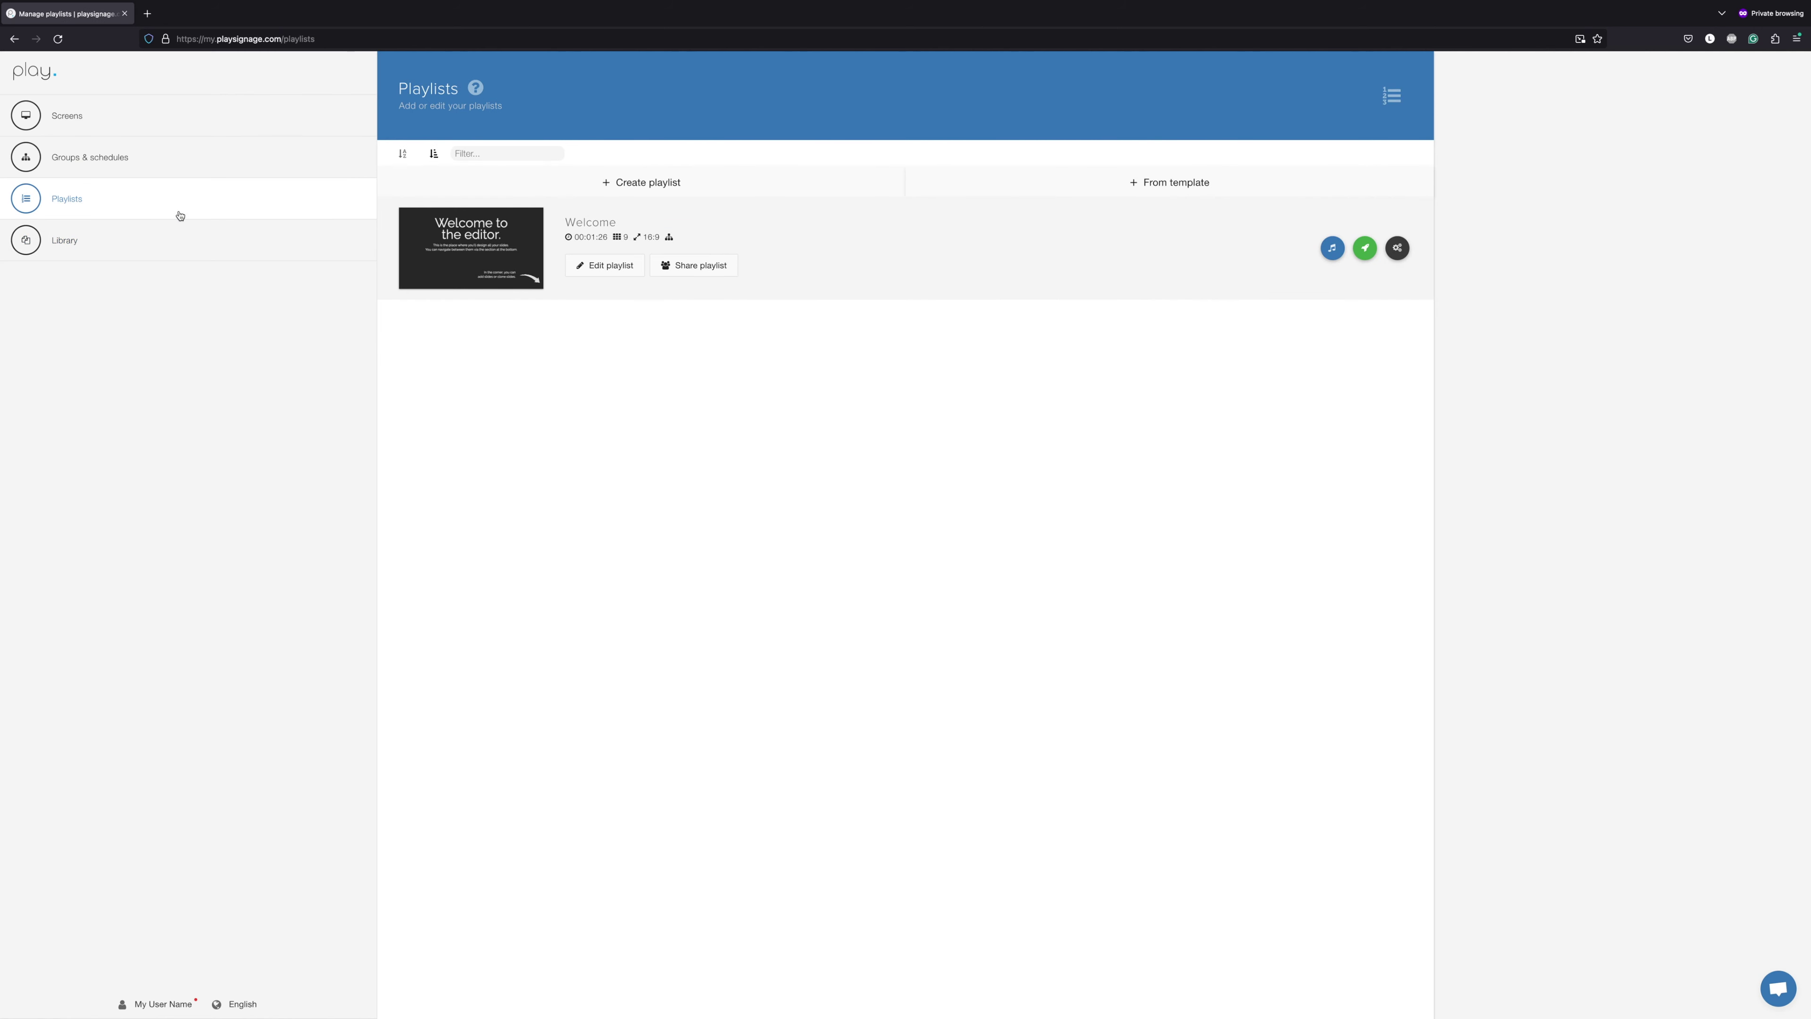
# Step: Create a 16:9 single-zone playlist named 'My First Playlist'
pyautogui.click(674, 188)
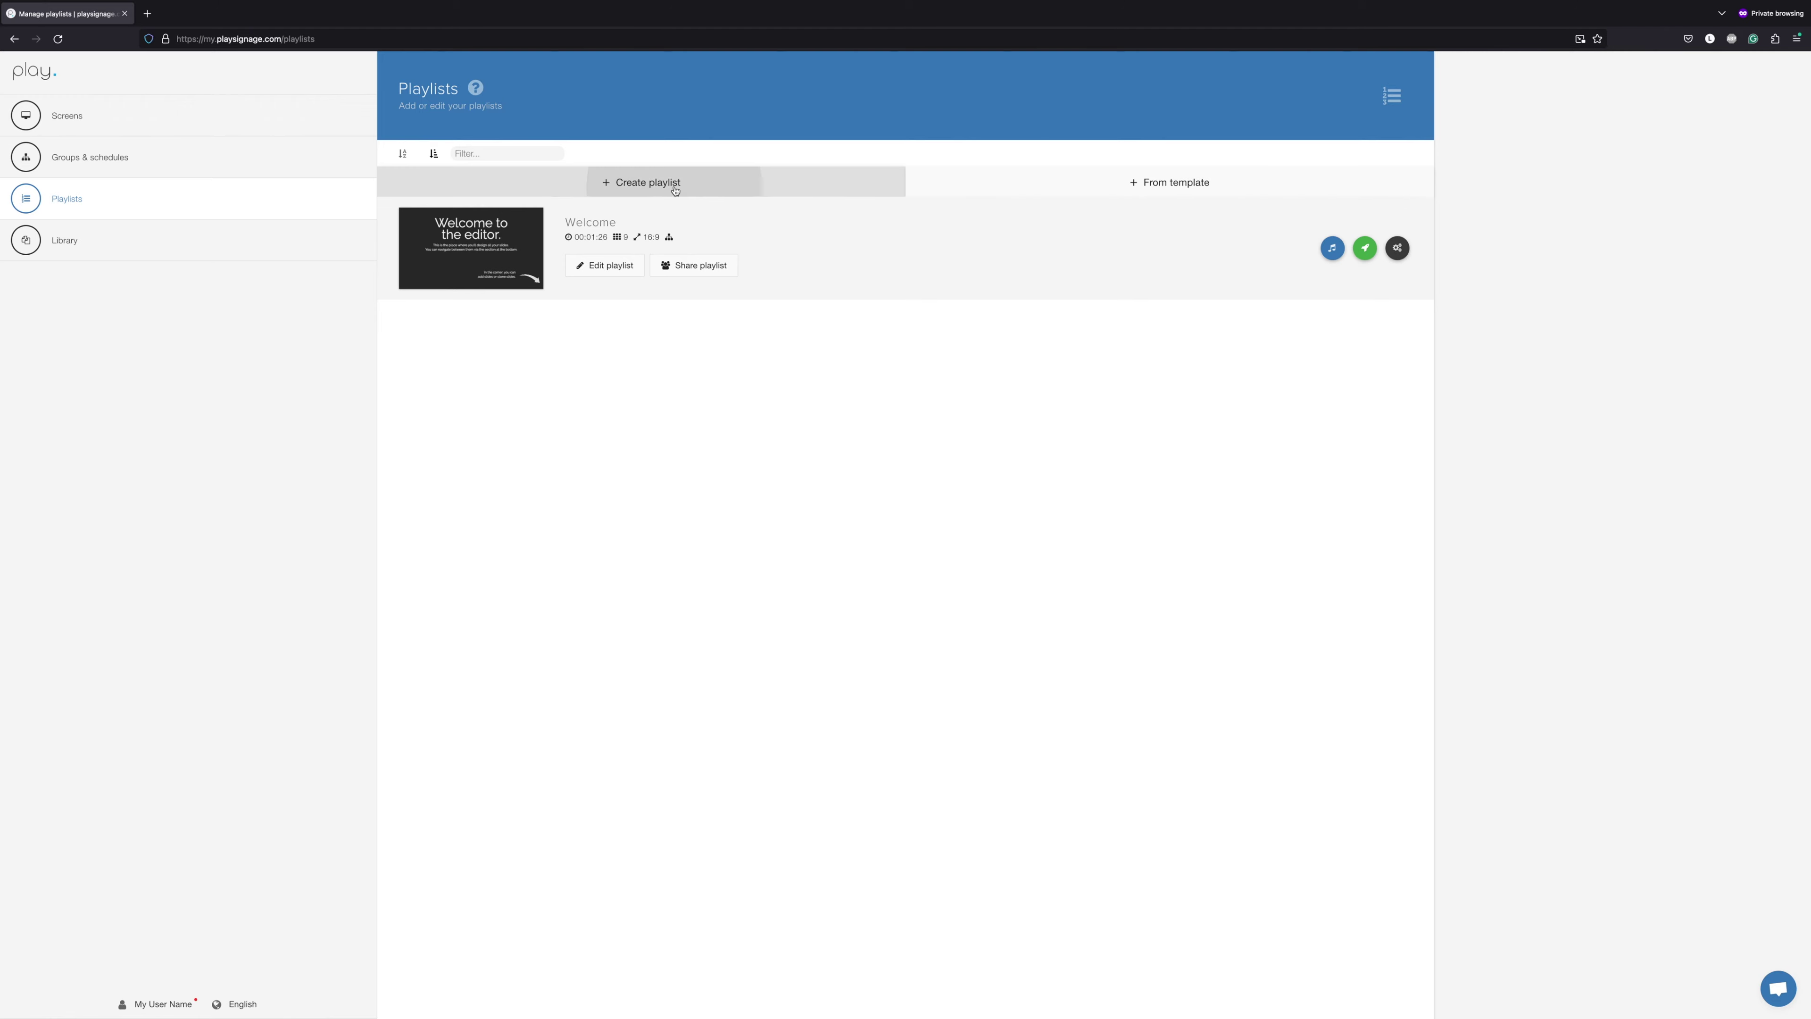
pyautogui.write('My First Pla')
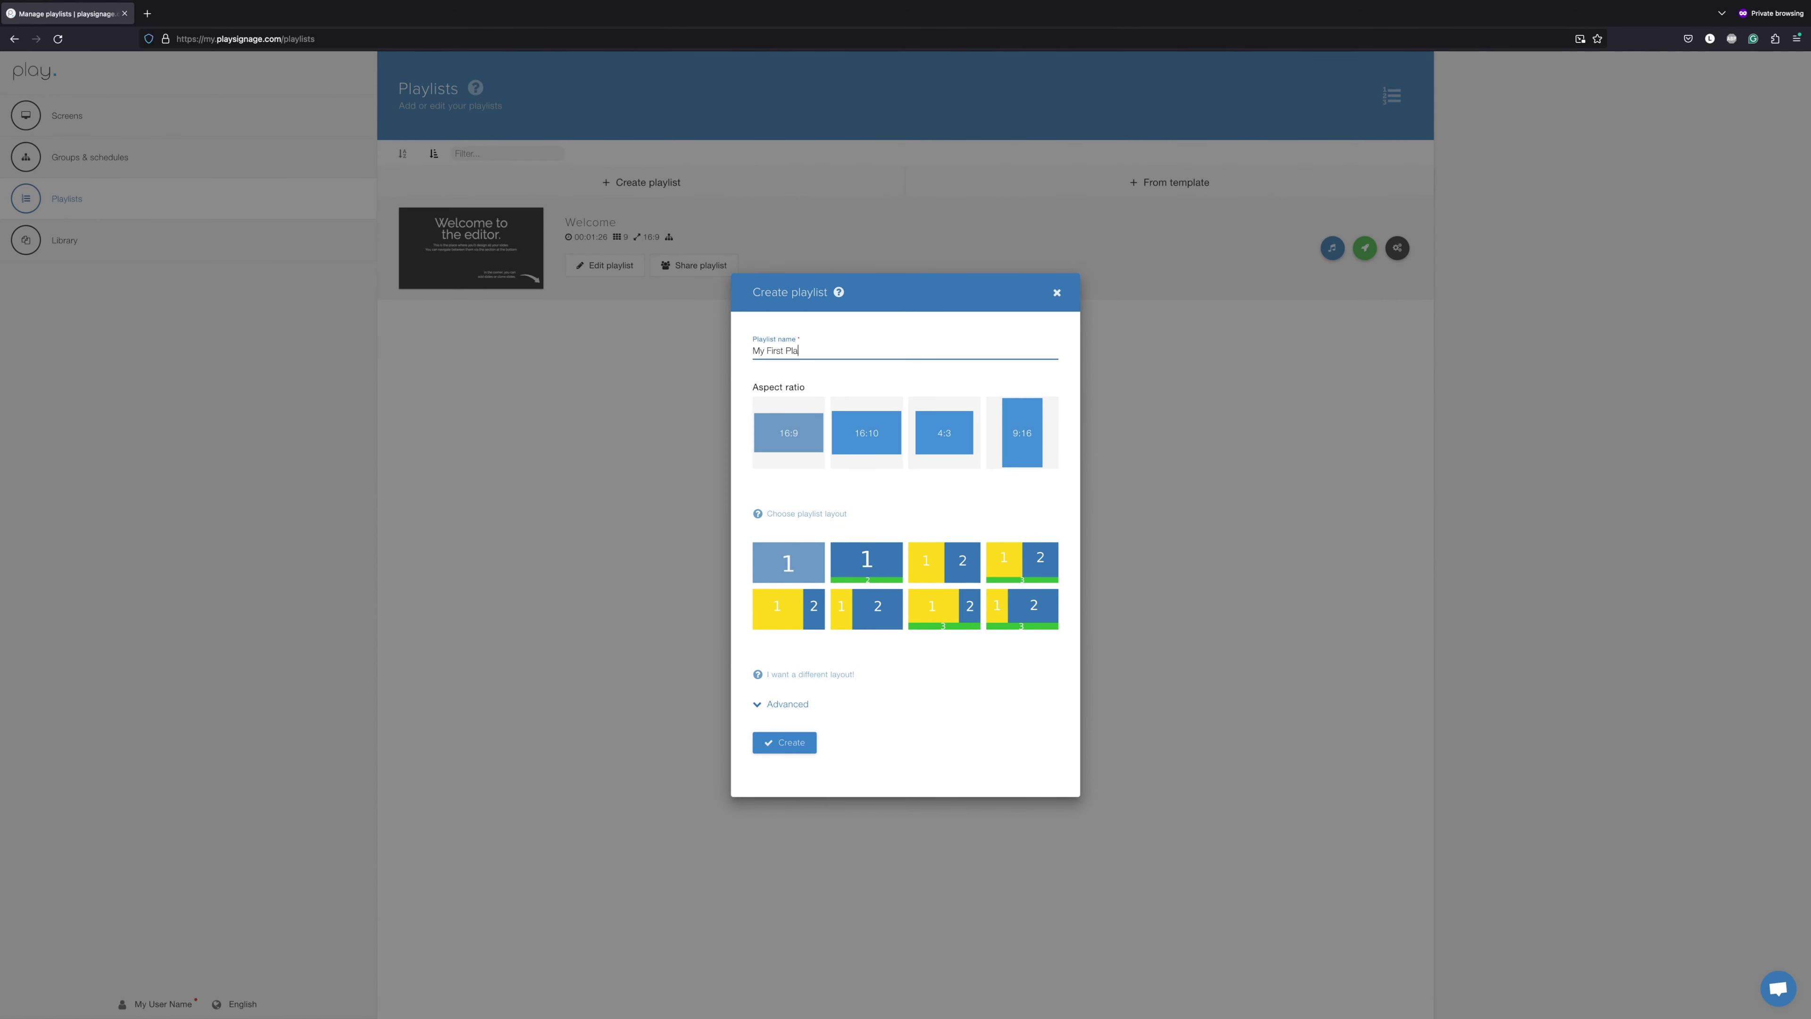
pyautogui.write('ylist')
pyautogui.click(808, 749)
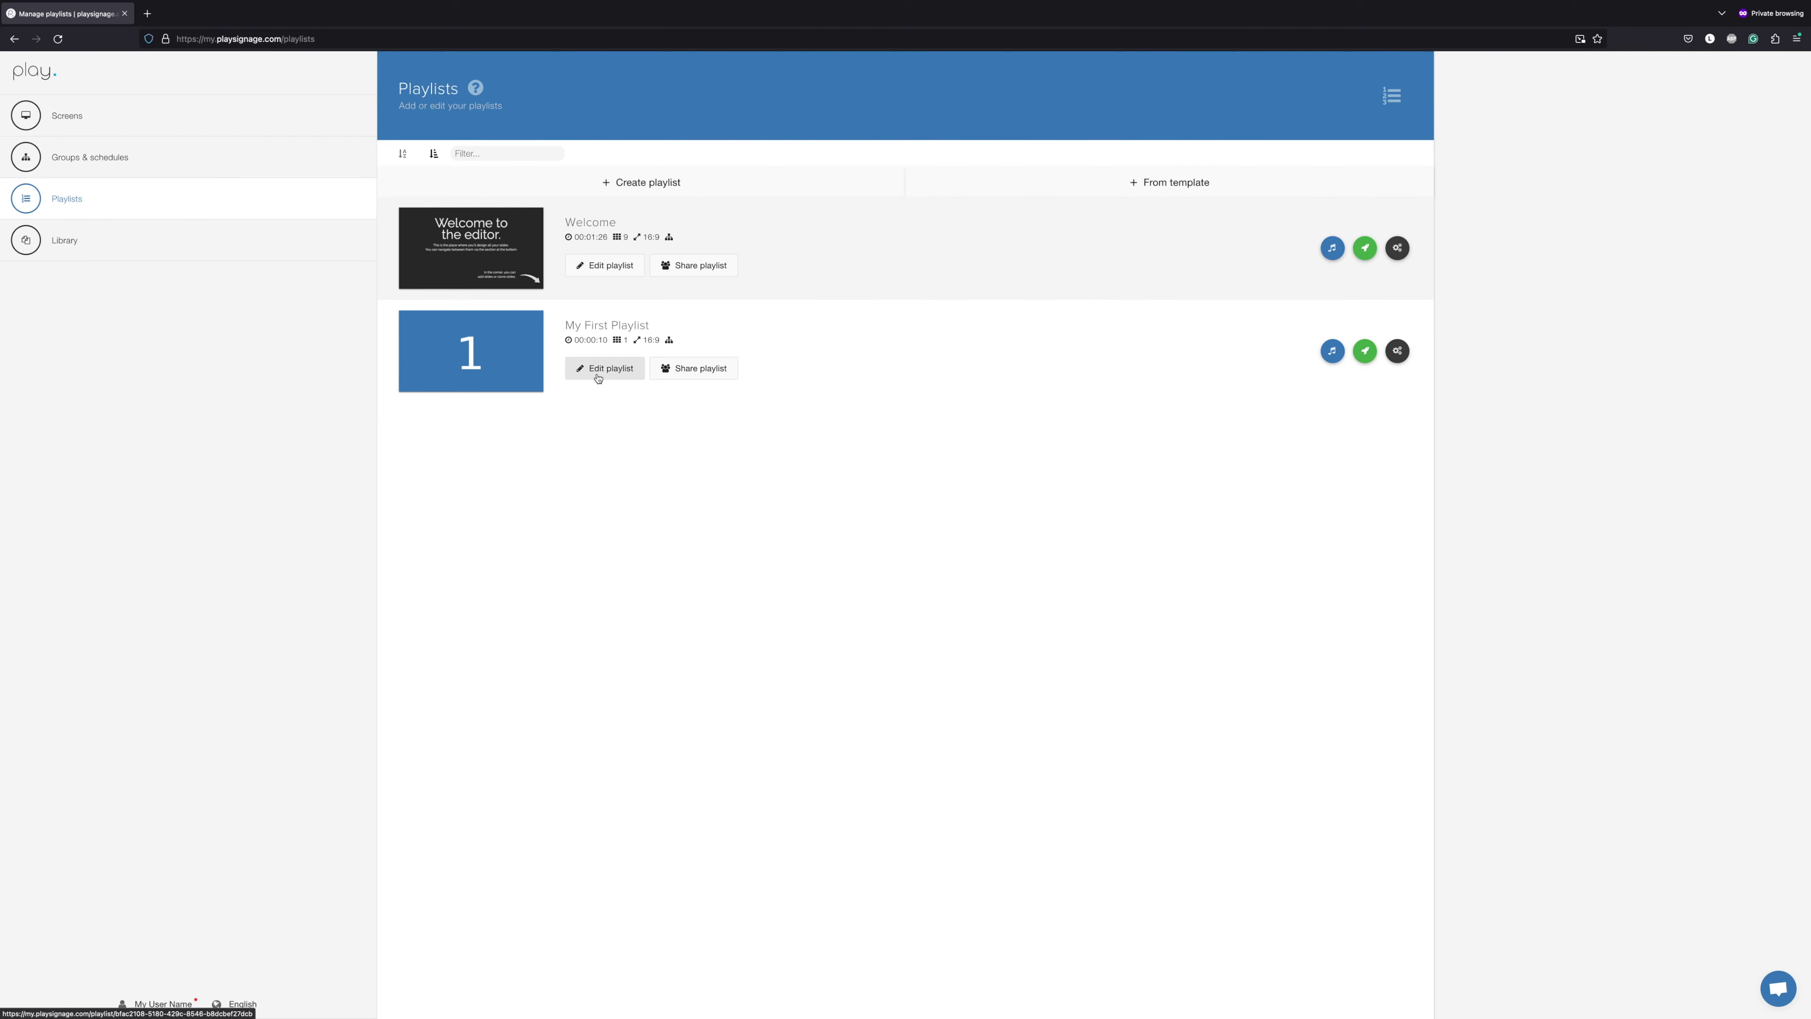
# Step: Open My First Playlist in the slide editor to its blank 1920×1080 slide
pyautogui.click(598, 377)
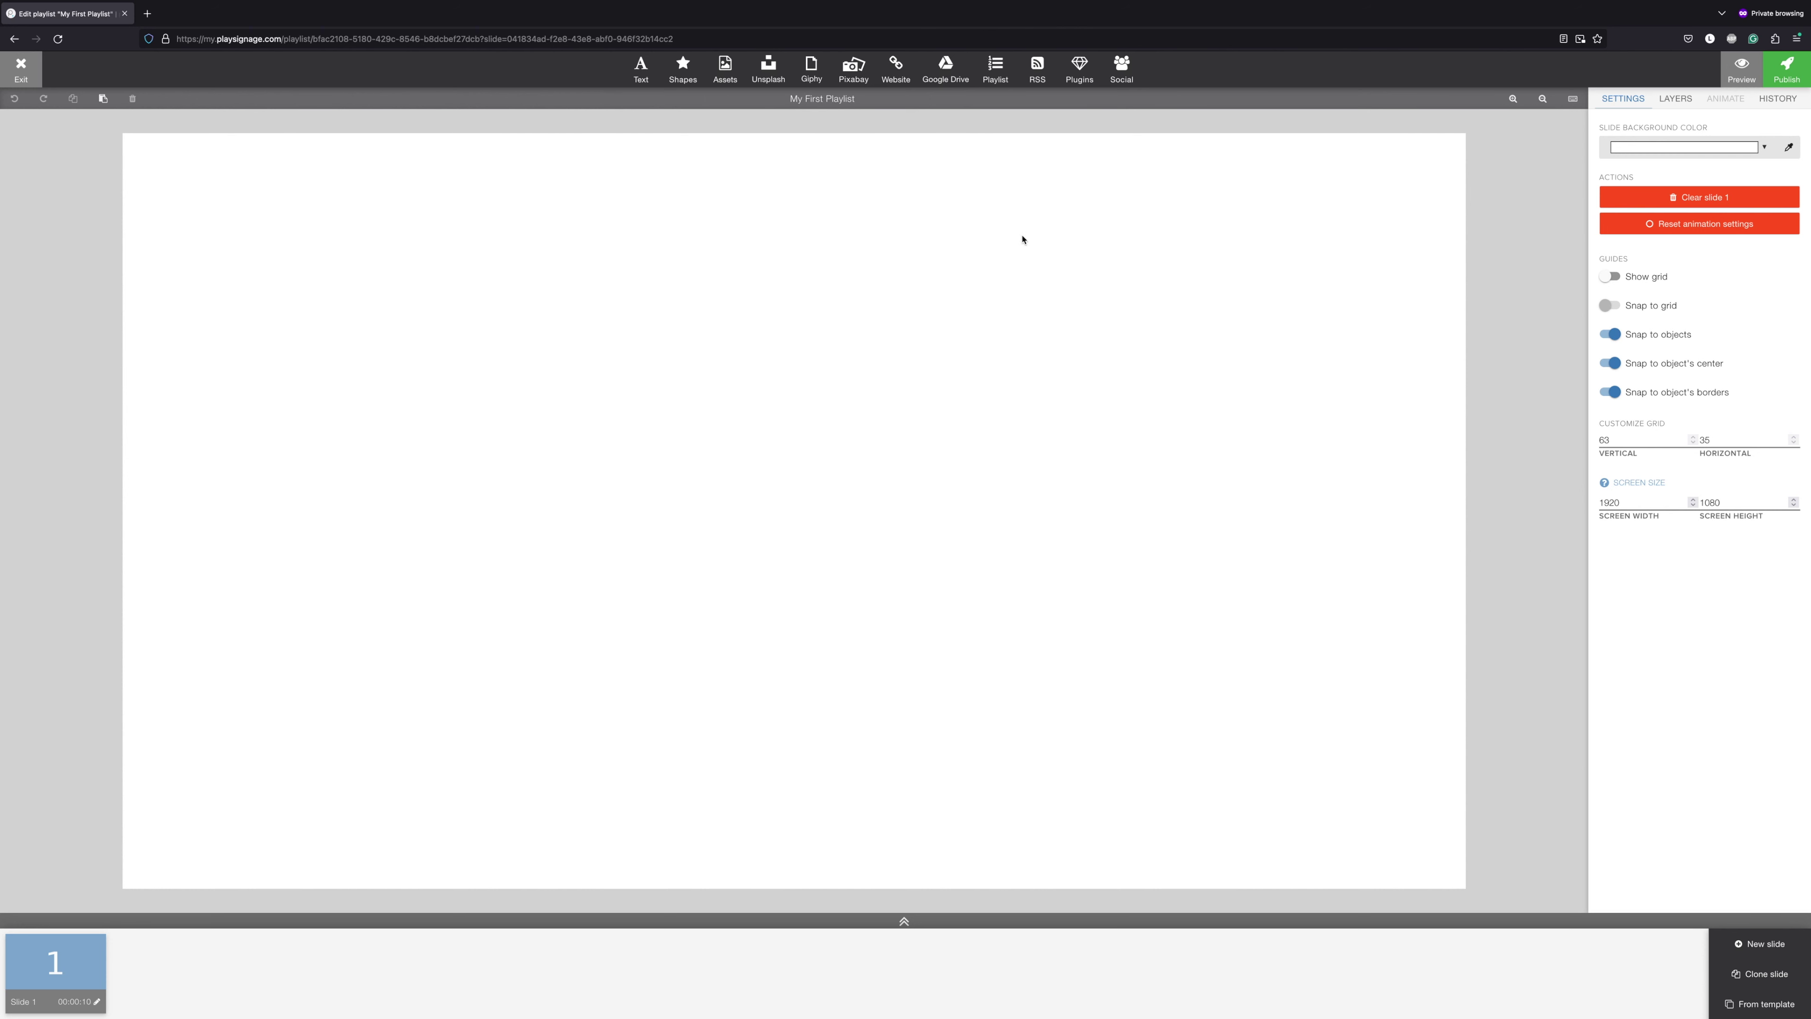
# Step: Place mac-os-icon.png on slide 1, stretch it to fill the canvas, and add a second slide
pyautogui.click(725, 65)
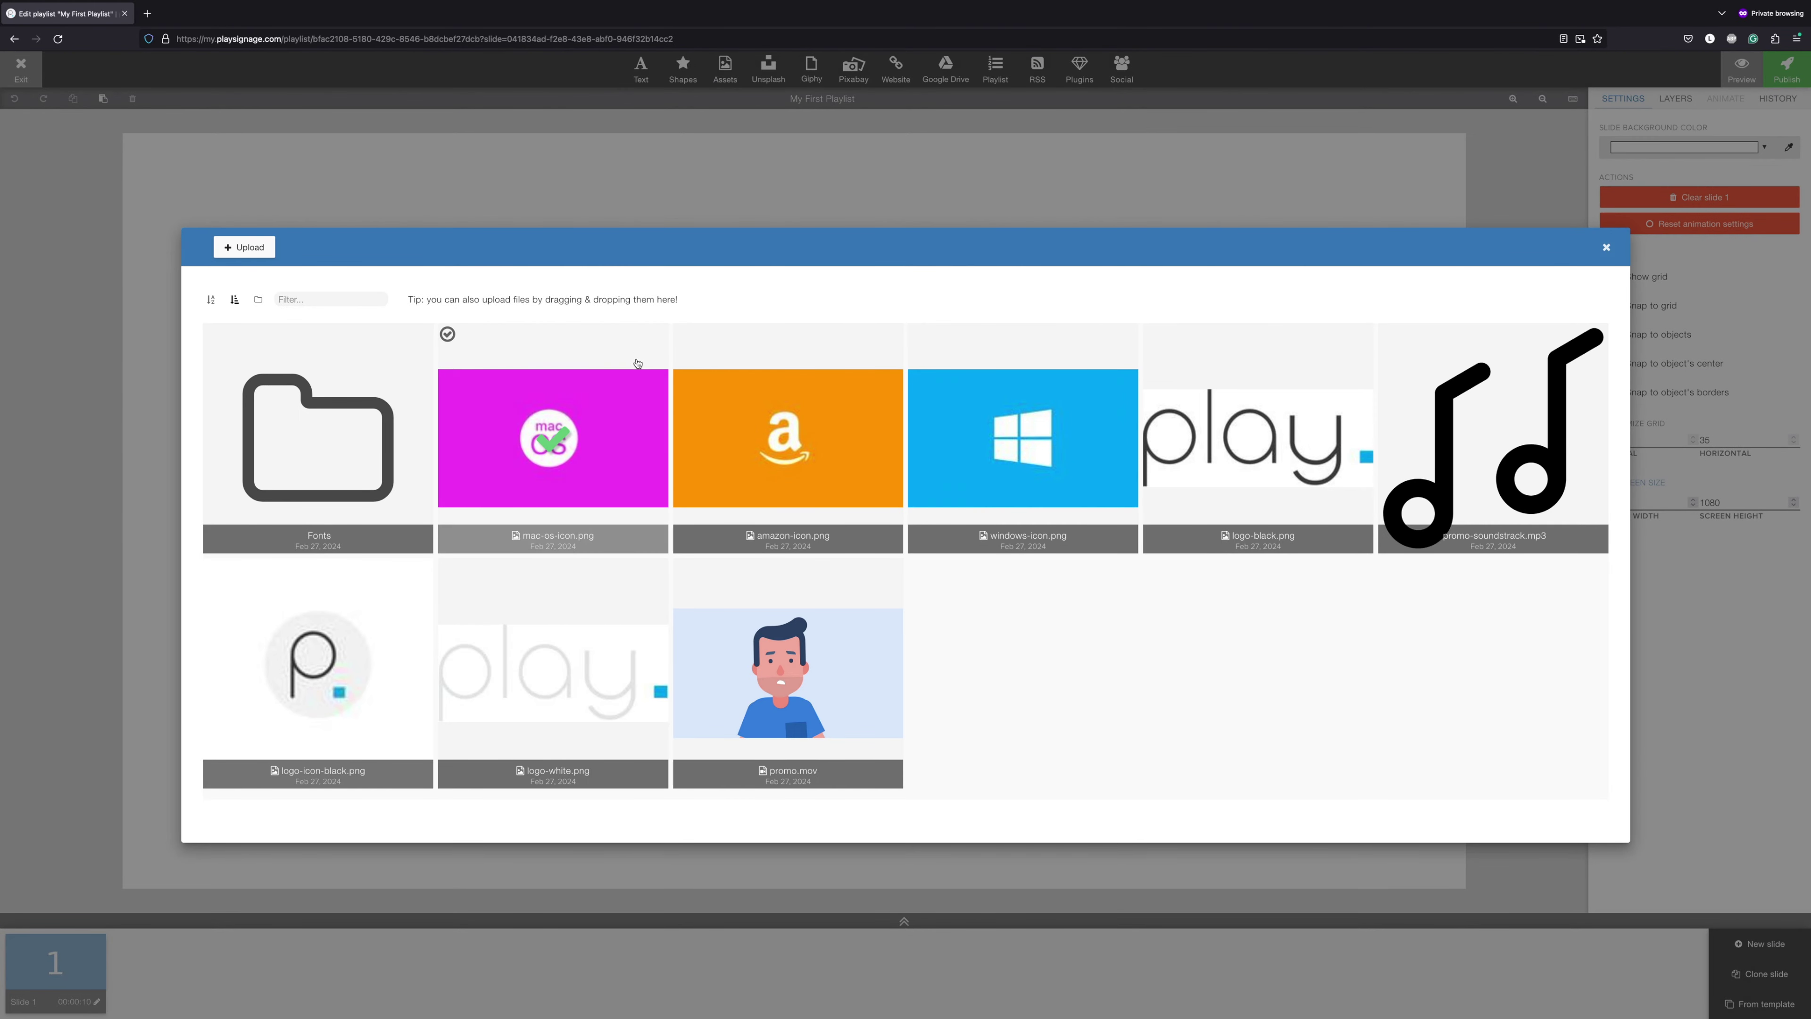
pyautogui.click(631, 405)
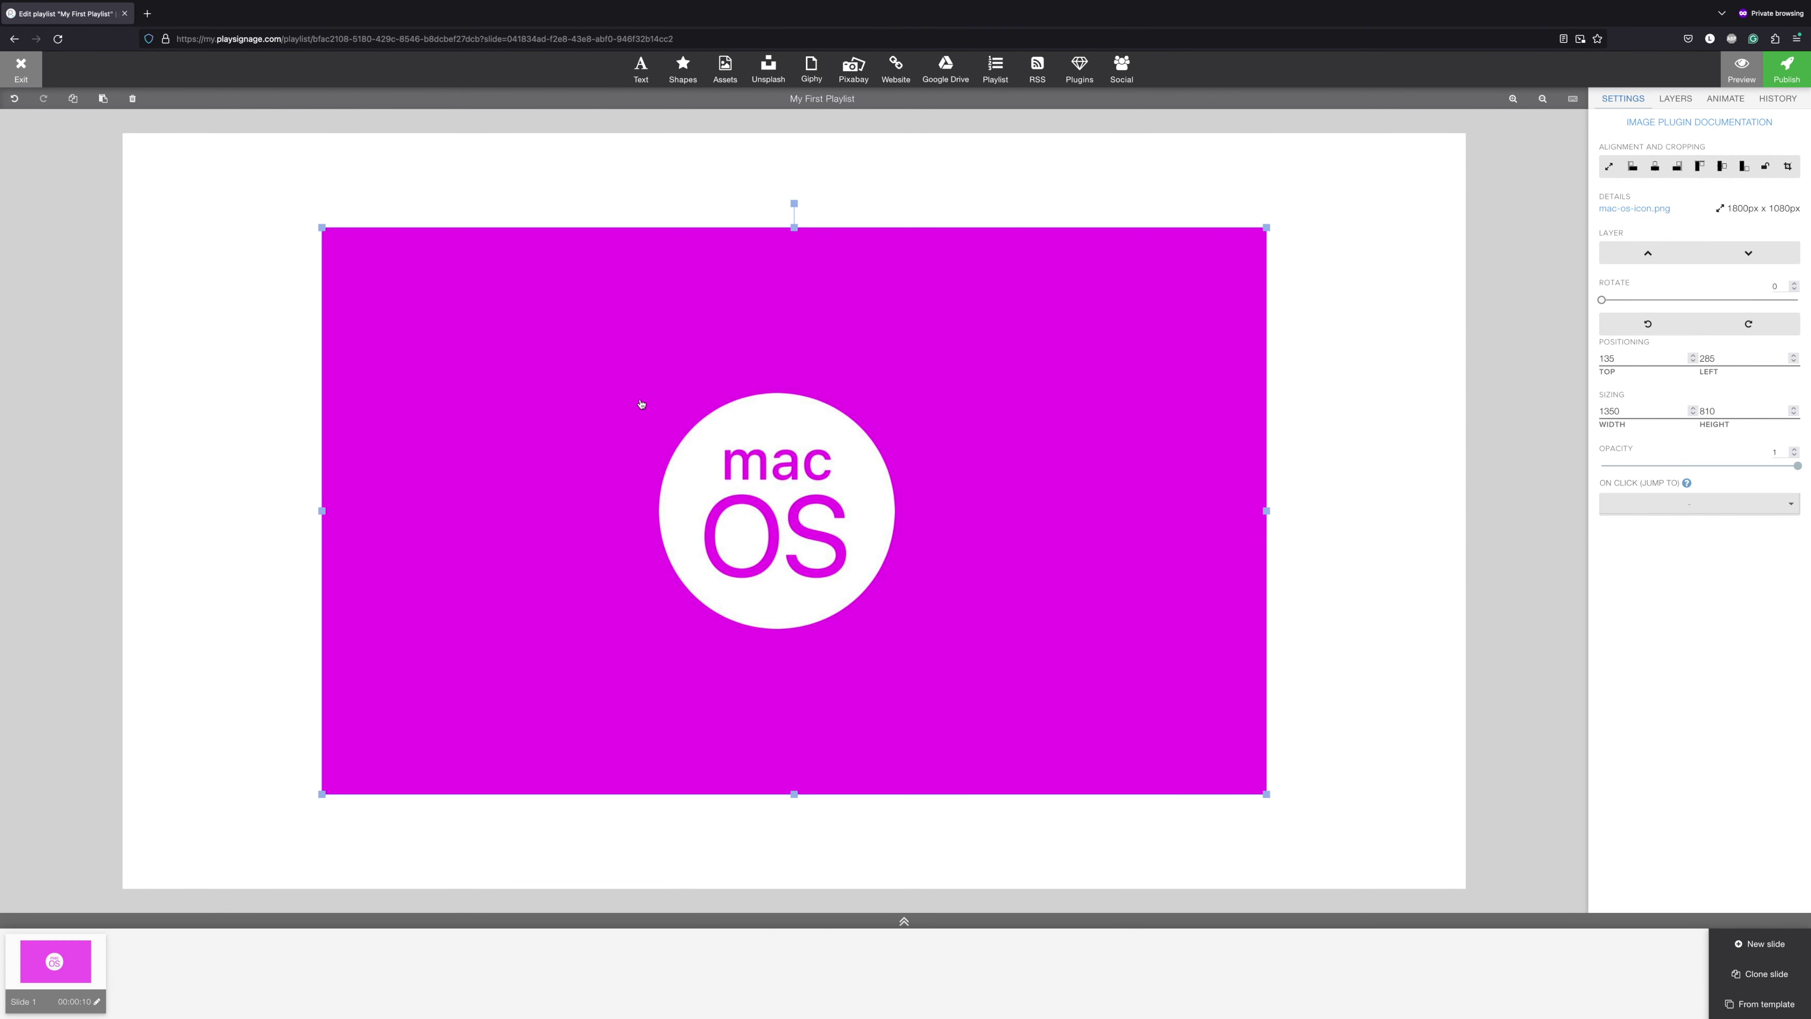
pyautogui.moveTo(590, 367); pyautogui.dragTo(640, 369)
pyautogui.moveTo(1301, 235); pyautogui.dragTo(1454, 139)
pyautogui.moveTo(396, 792); pyautogui.dragTo(315, 567)
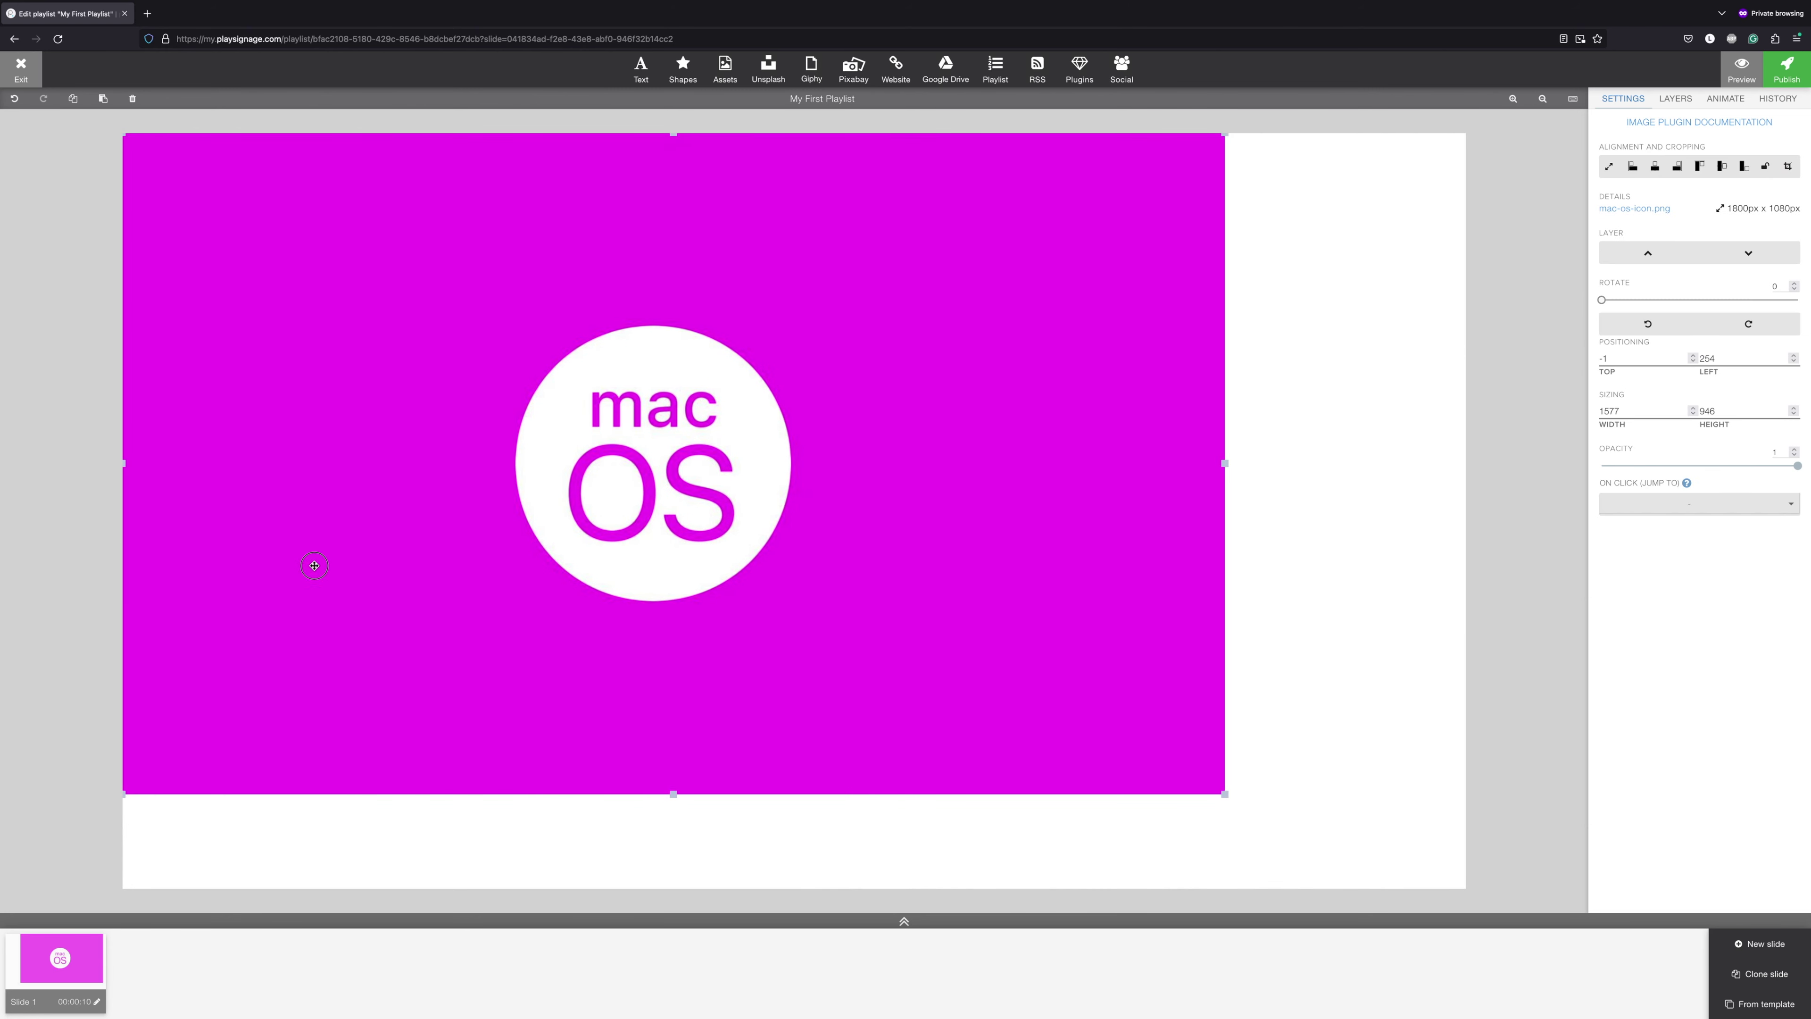
pyautogui.moveTo(1220, 798); pyautogui.dragTo(1464, 981)
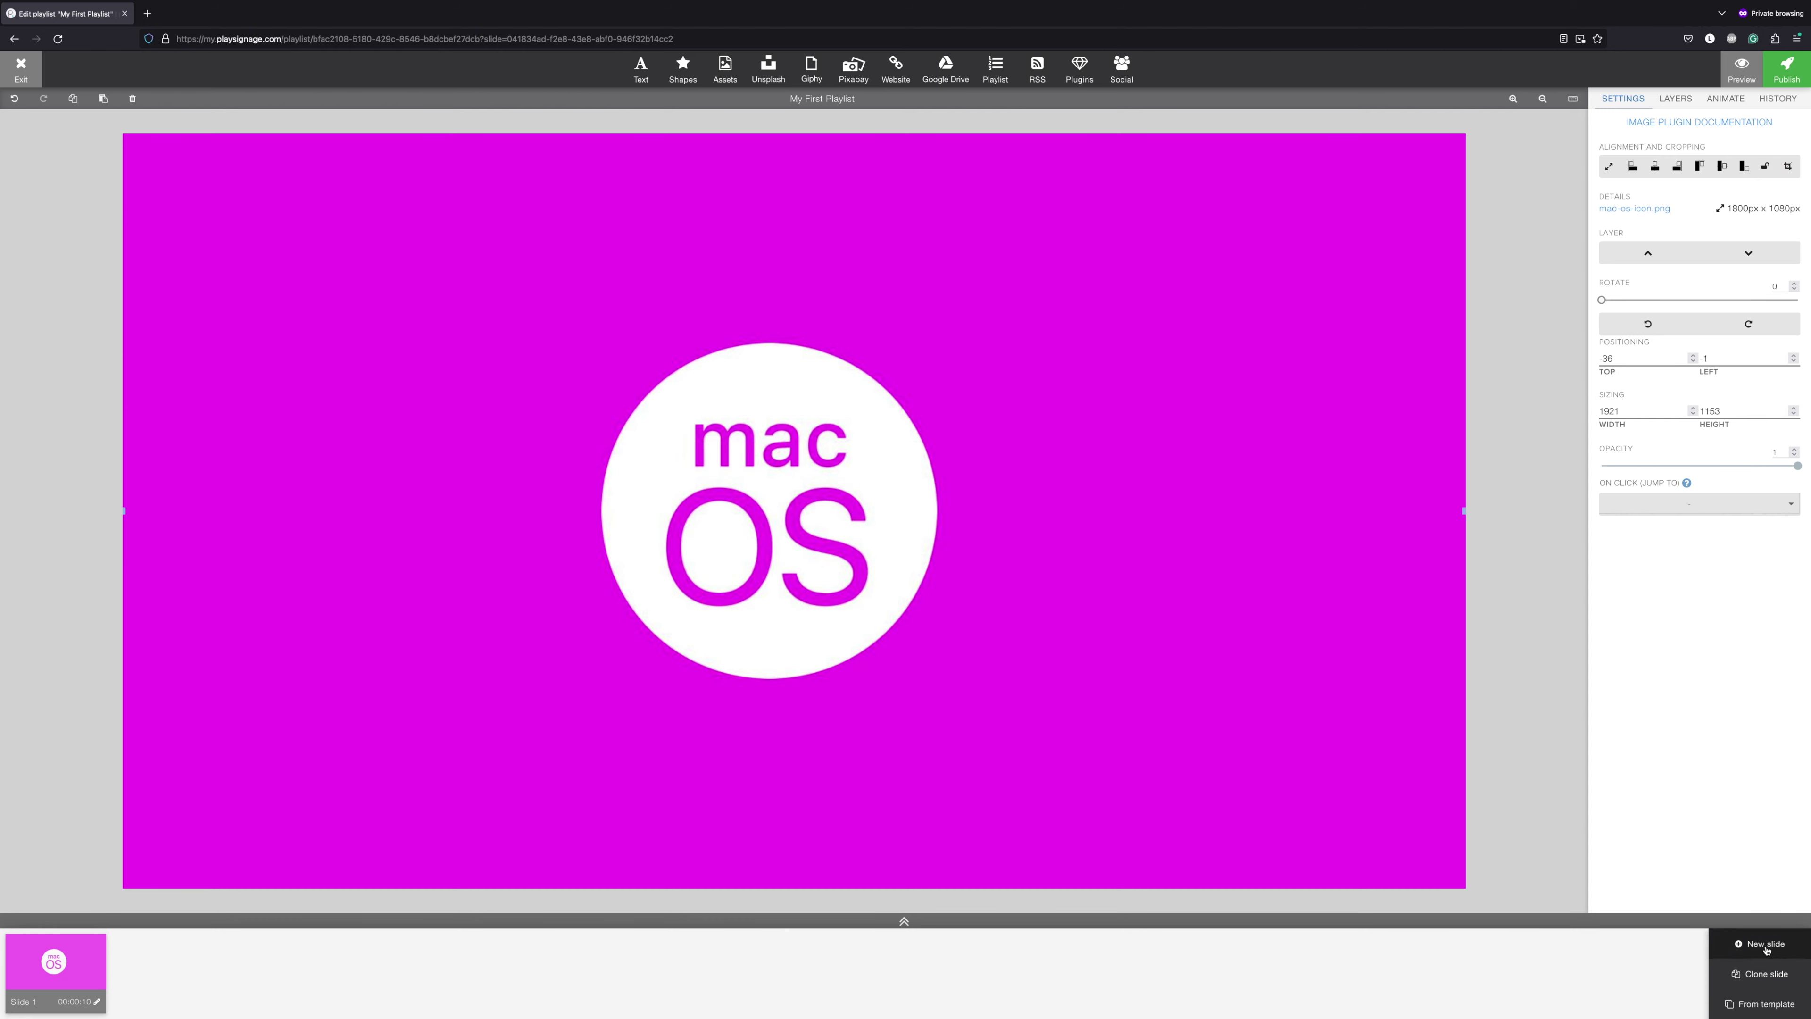
pyautogui.click(1761, 943)
# Step: Put promo.mov on slide 2, fitted to the canvas, muted, looping and always on top
pyautogui.click(723, 79)
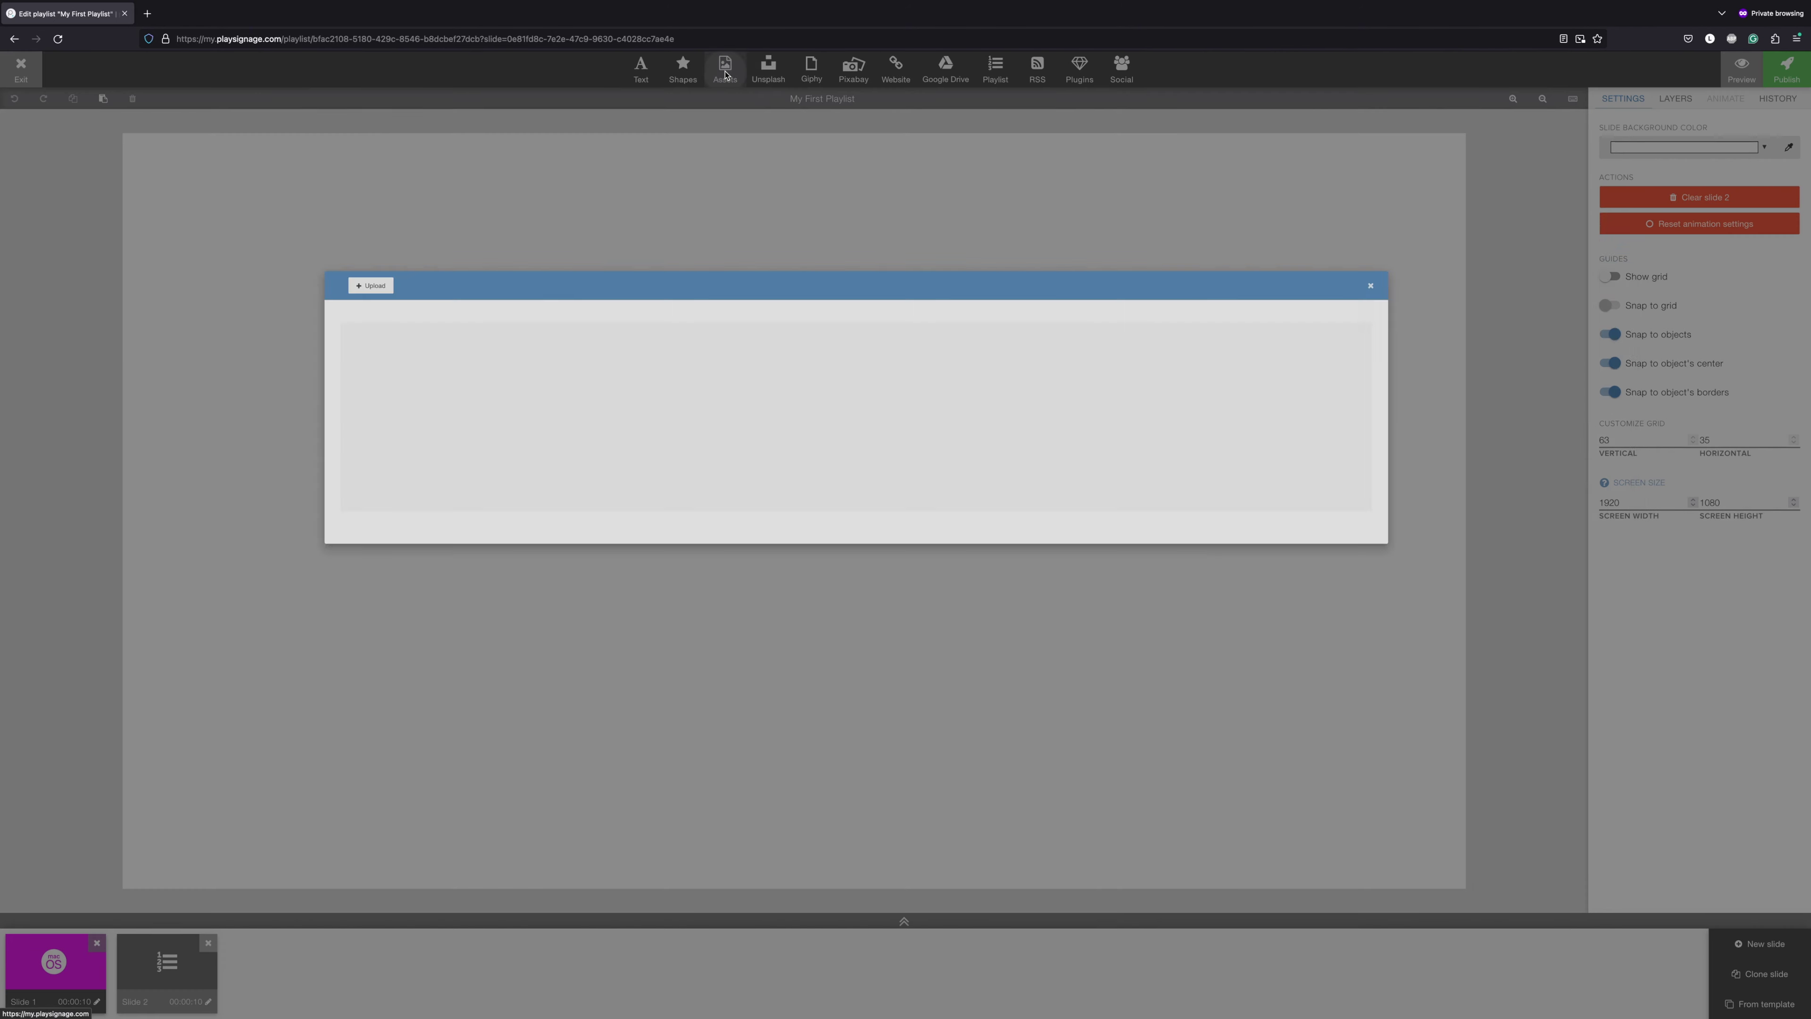
pyautogui.click(875, 697)
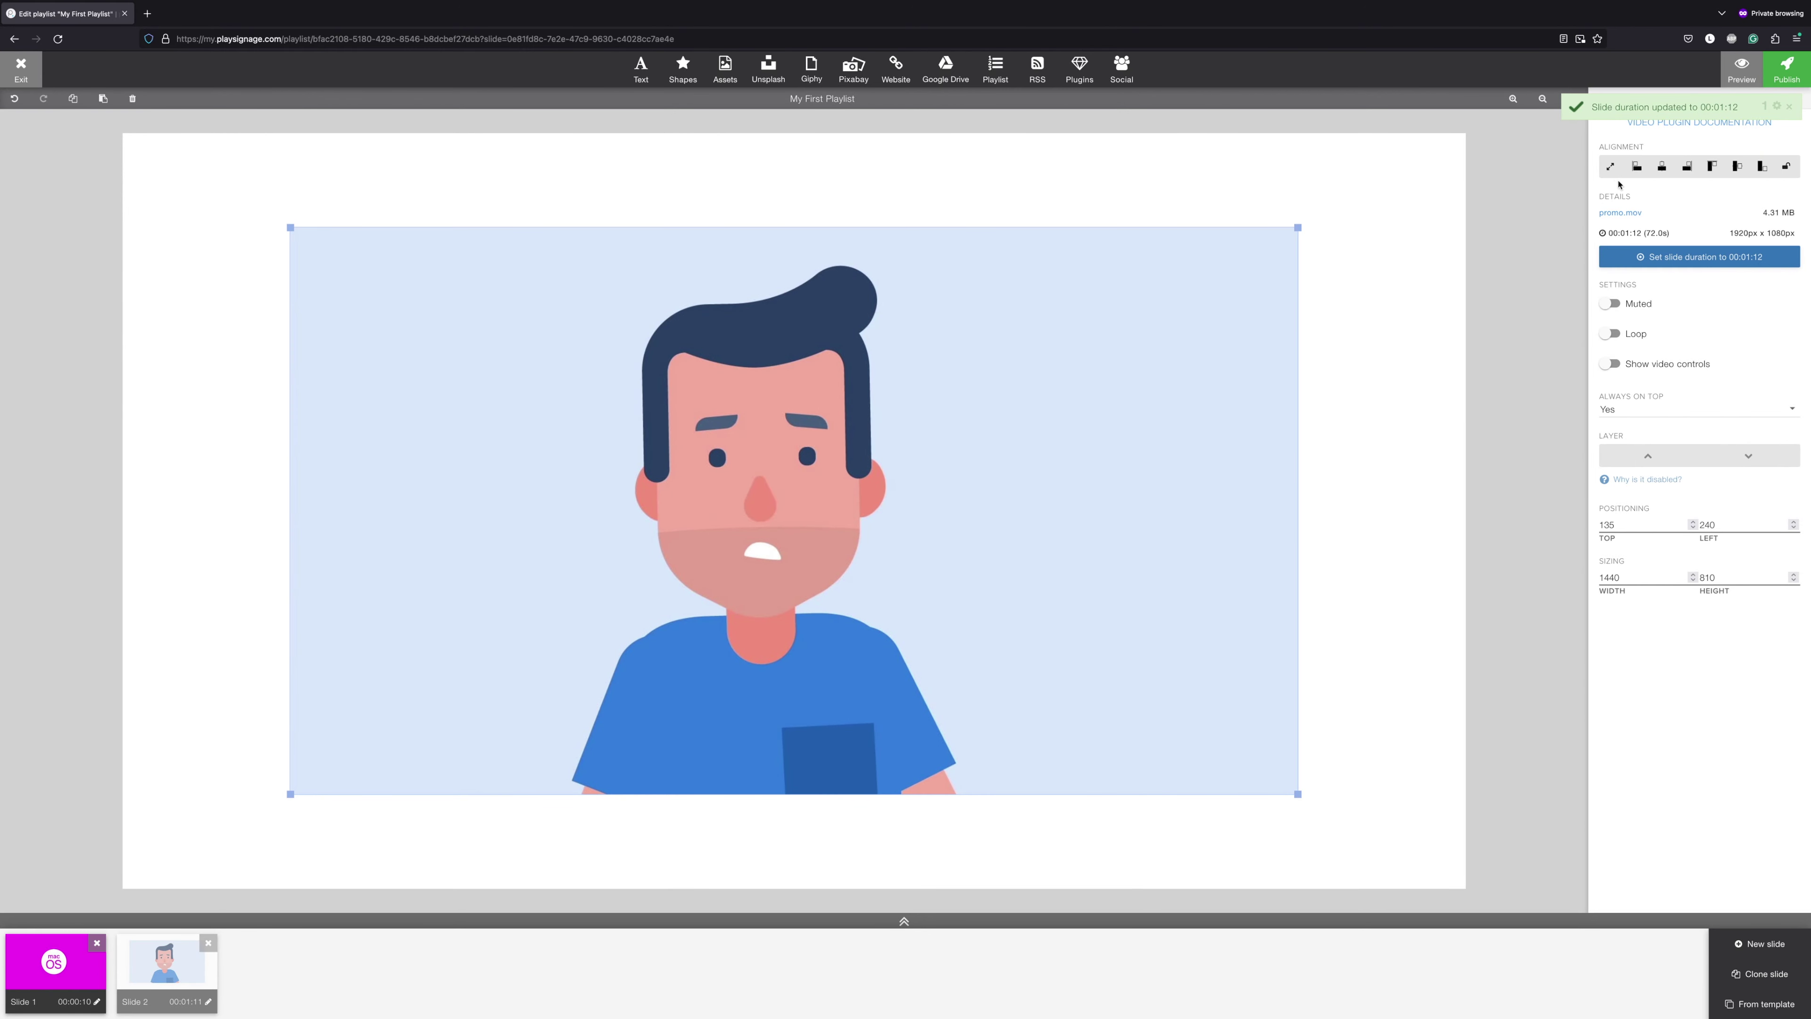
pyautogui.click(1612, 167)
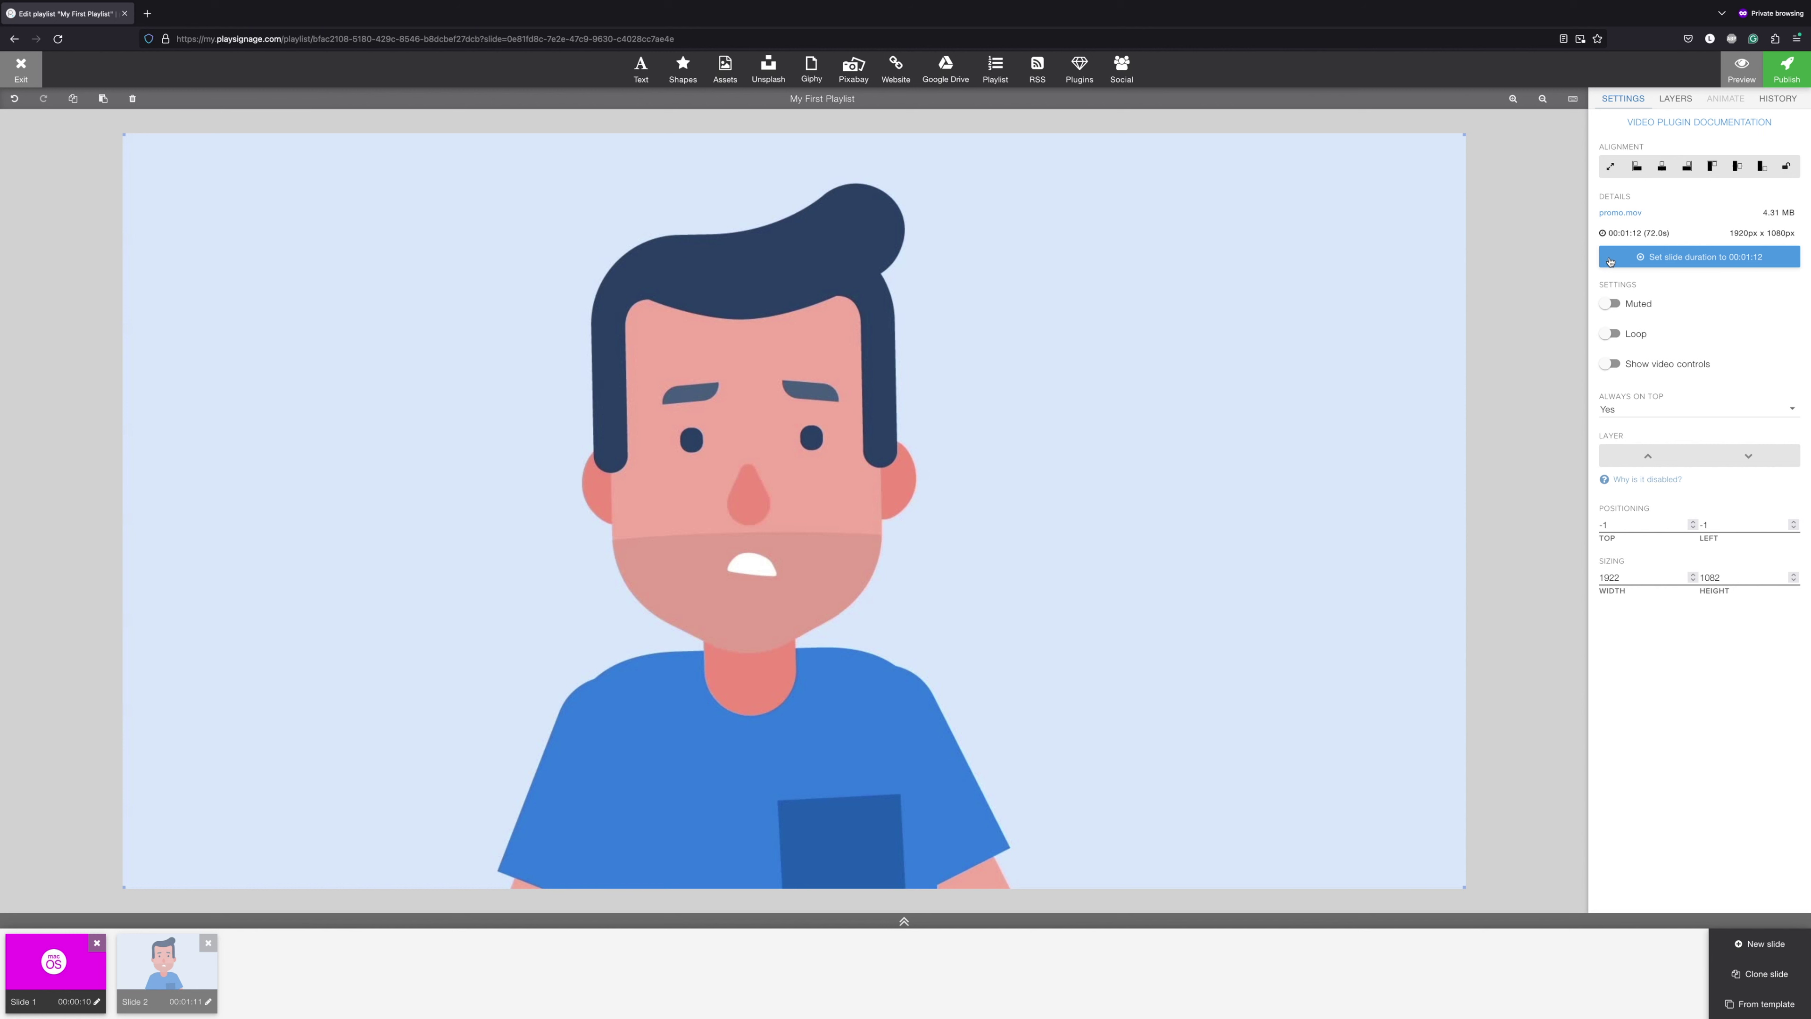
pyautogui.click(1609, 303)
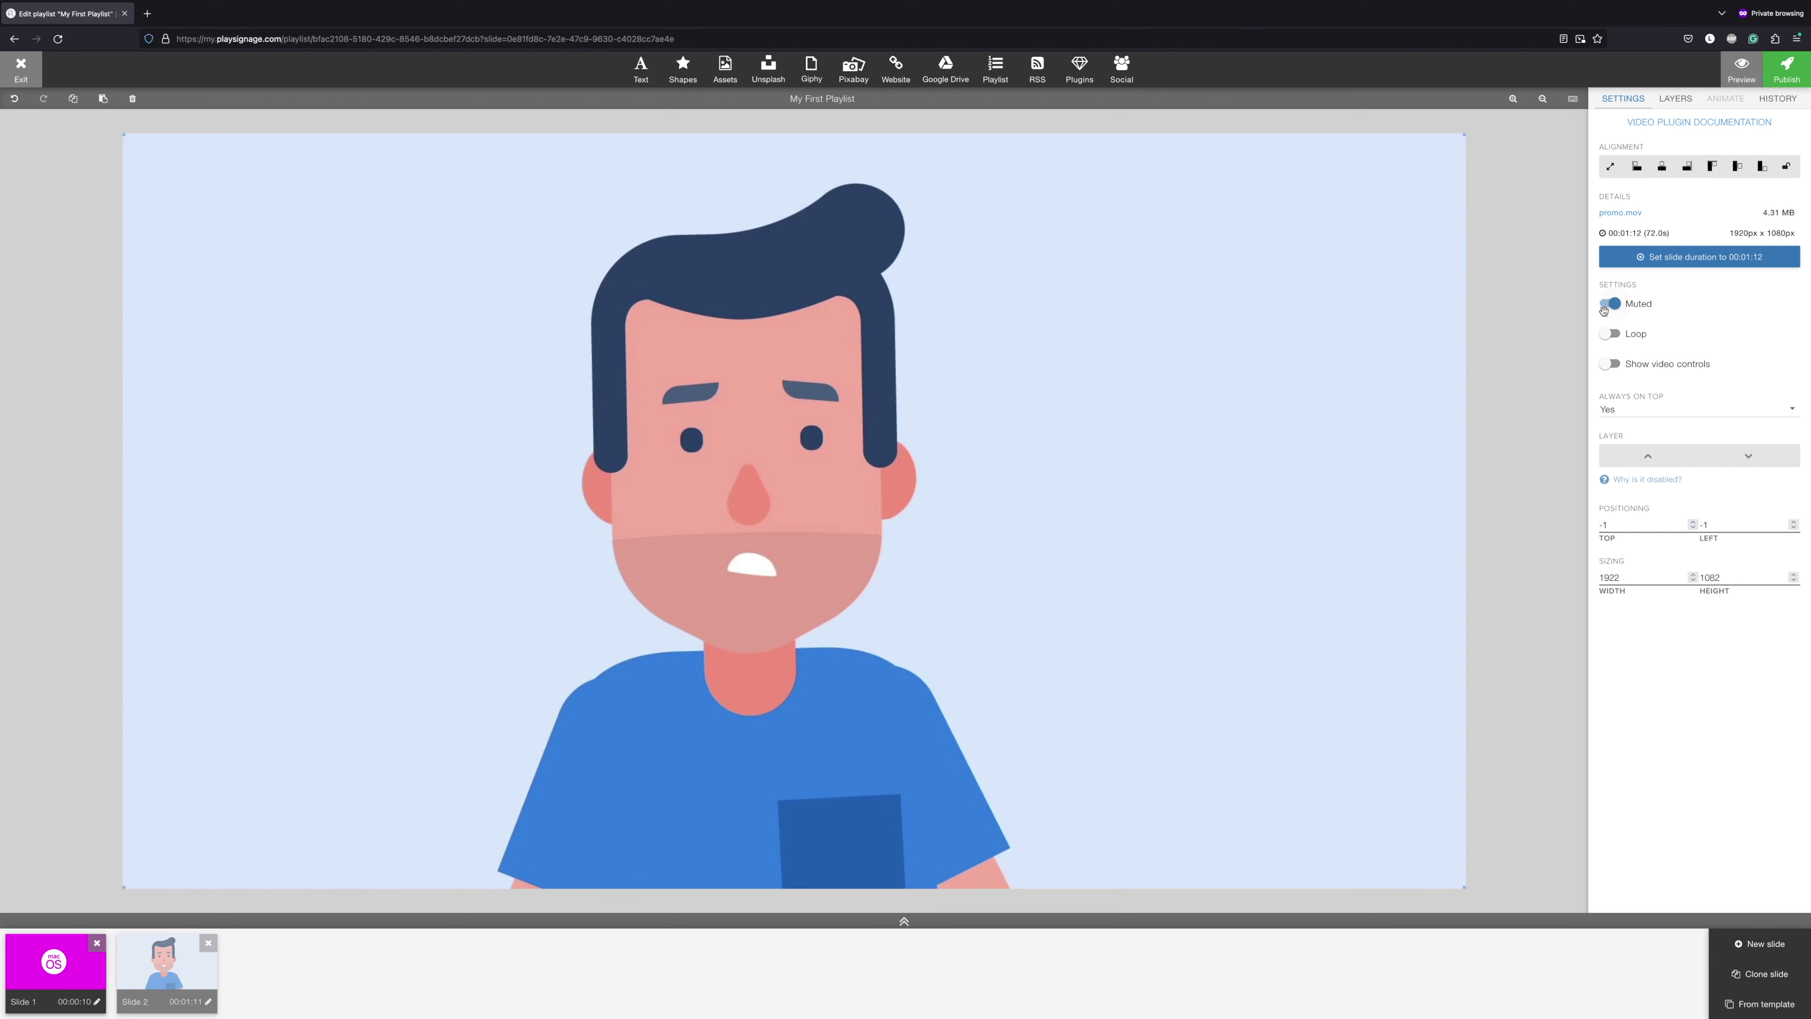
pyautogui.click(1609, 333)
pyautogui.click(1668, 409)
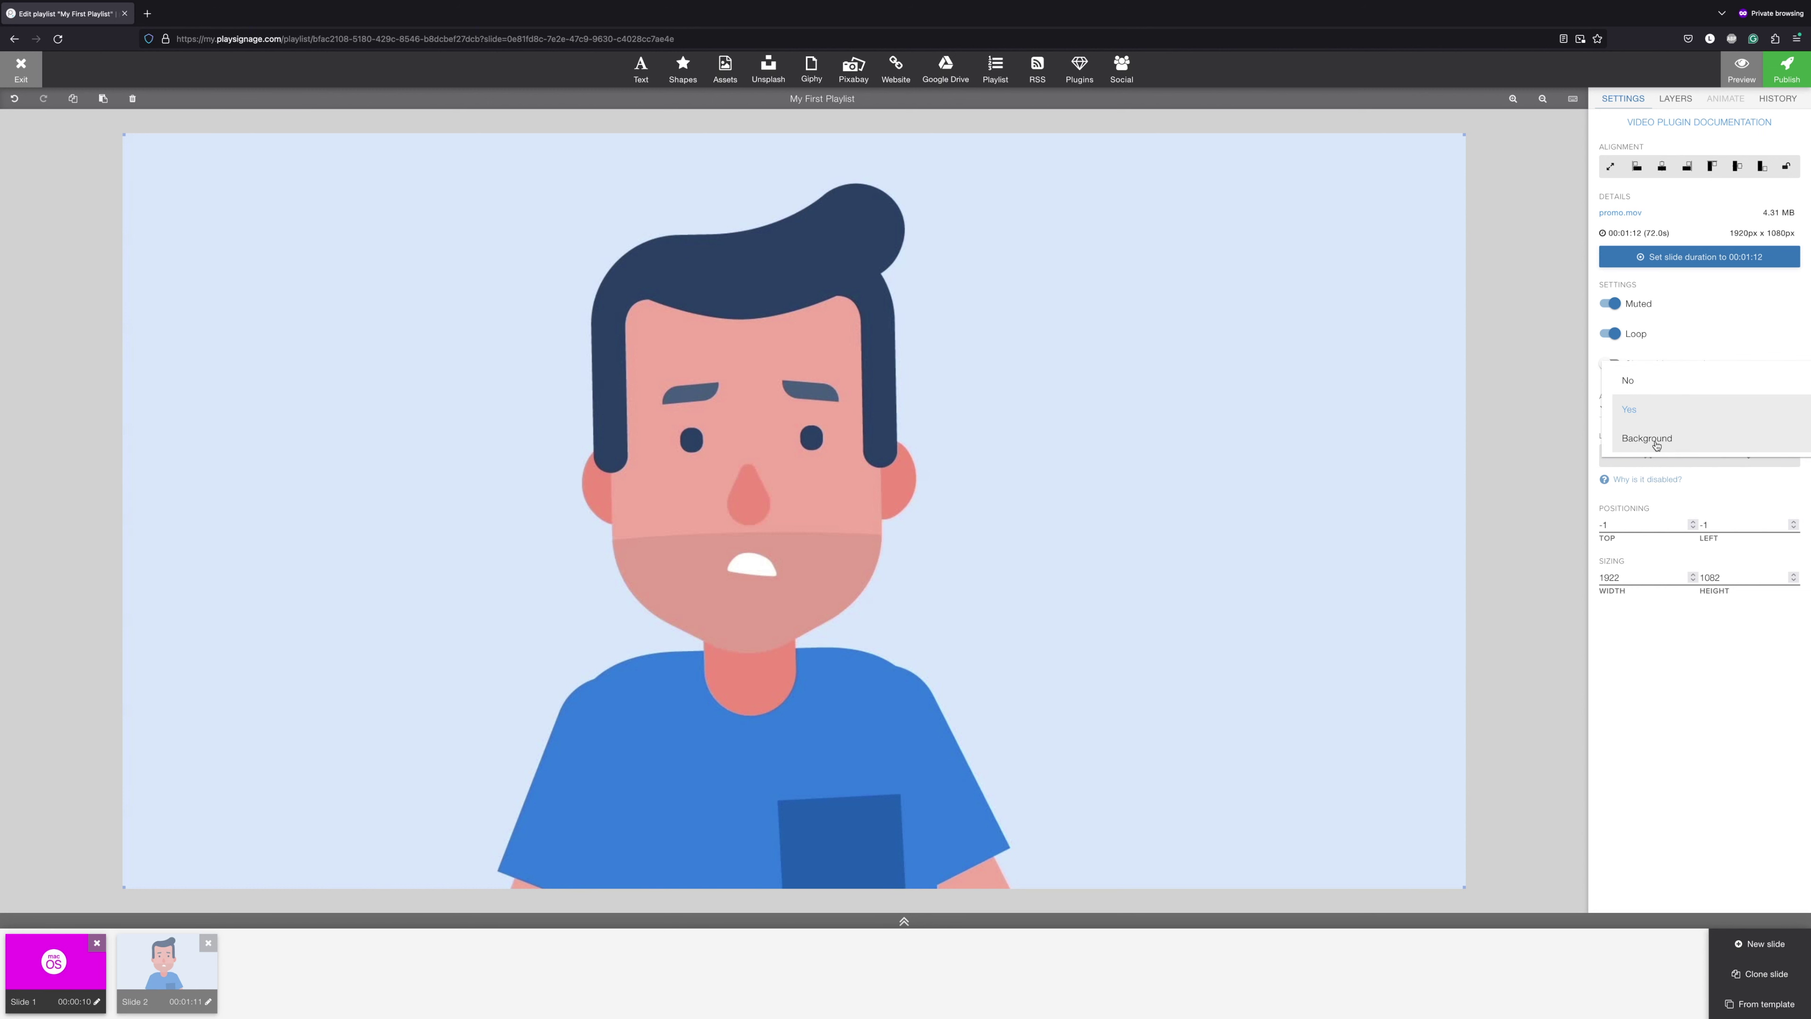
pyautogui.click(1642, 409)
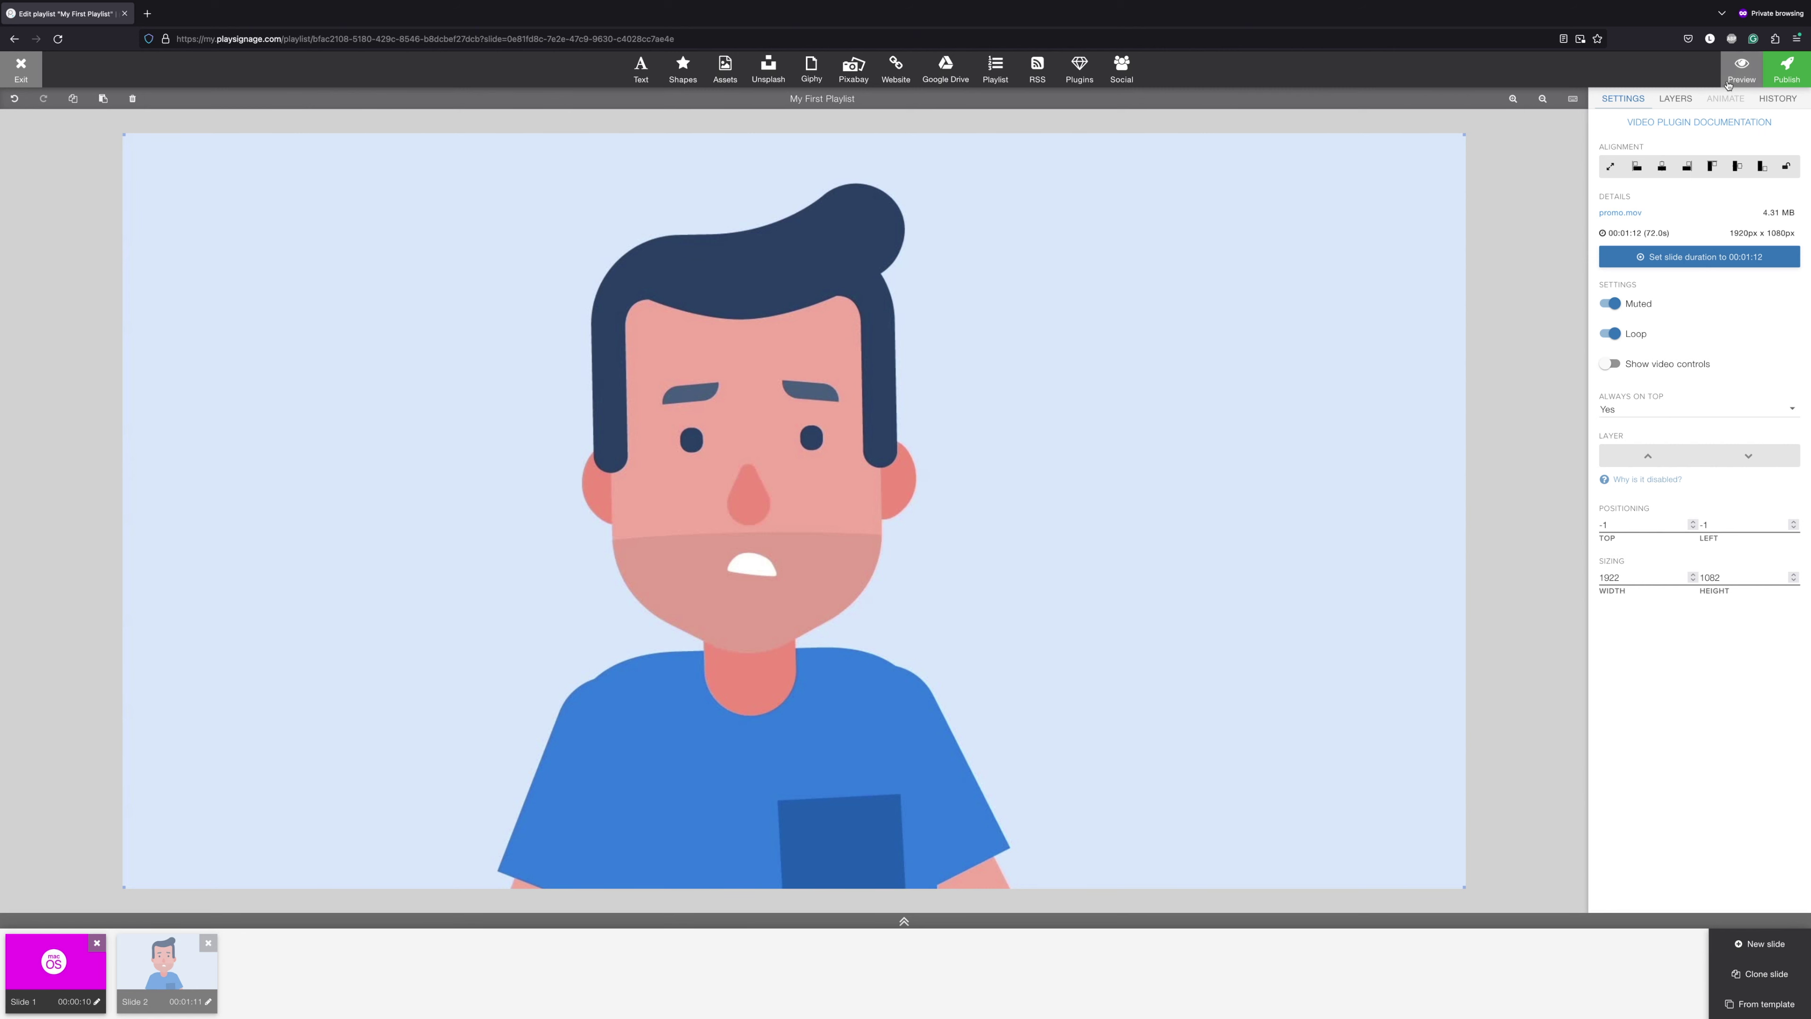
pyautogui.click(1728, 82)
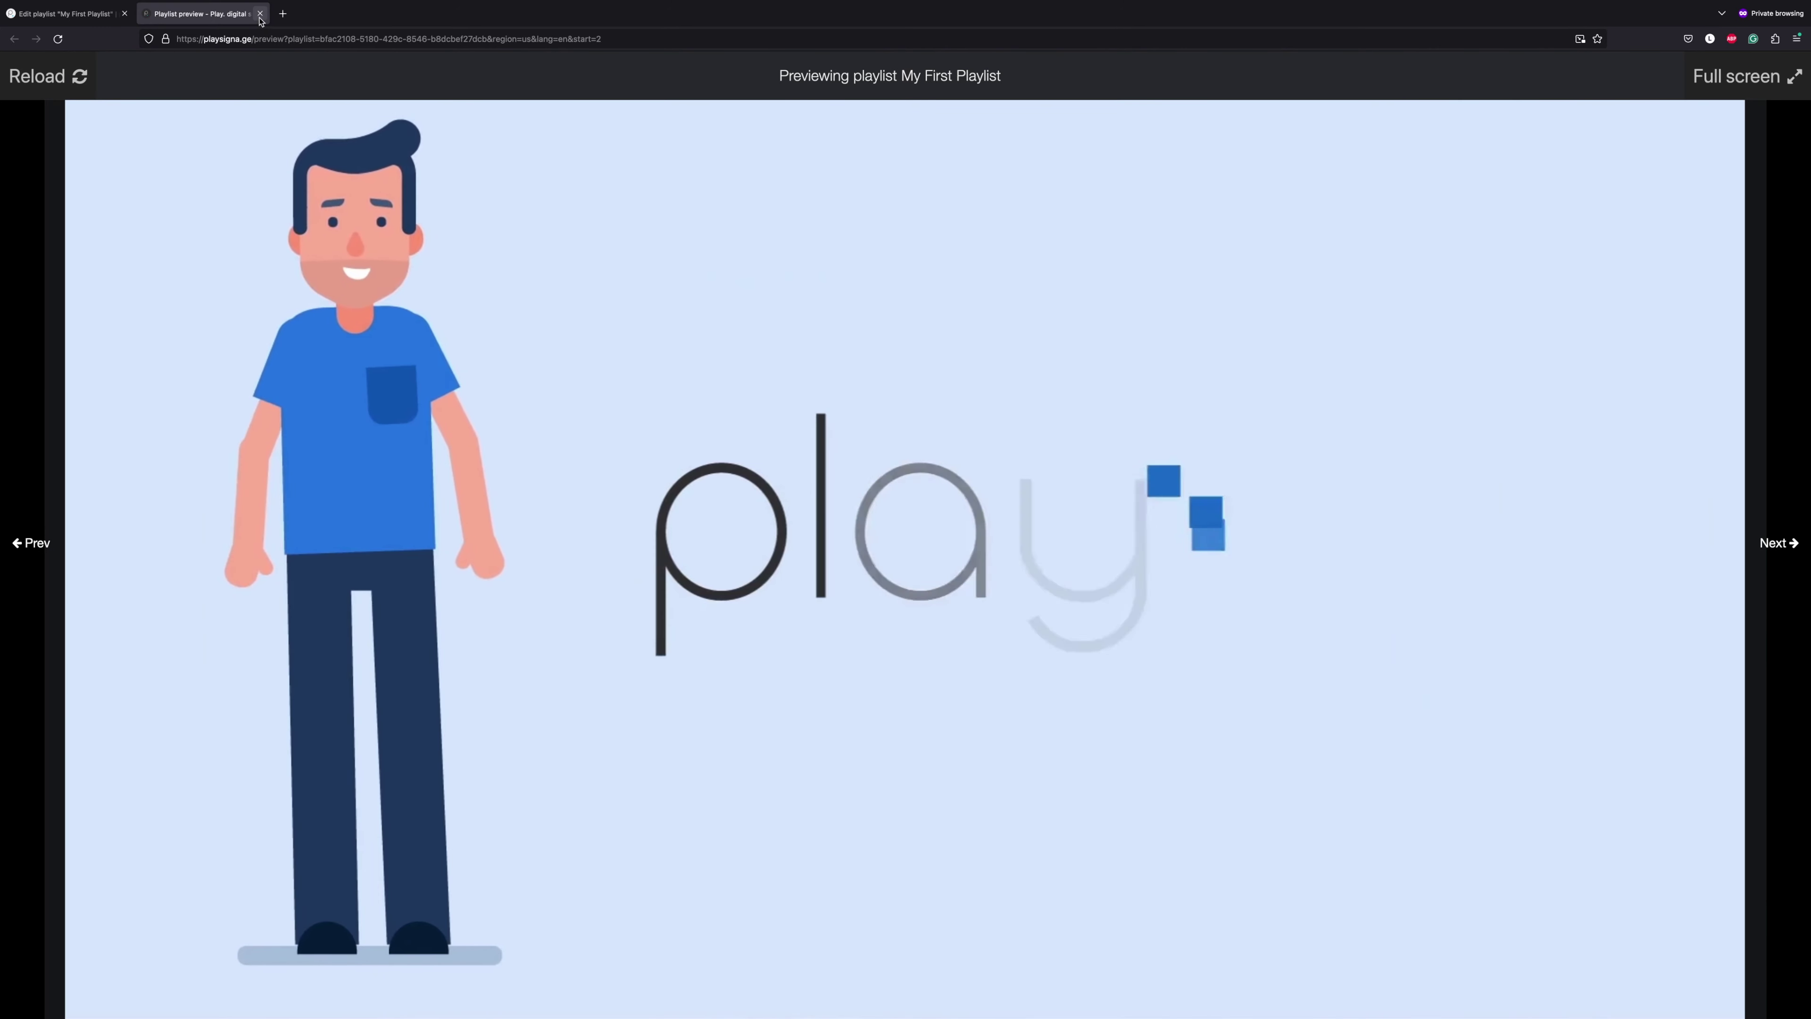
pyautogui.click(259, 16)
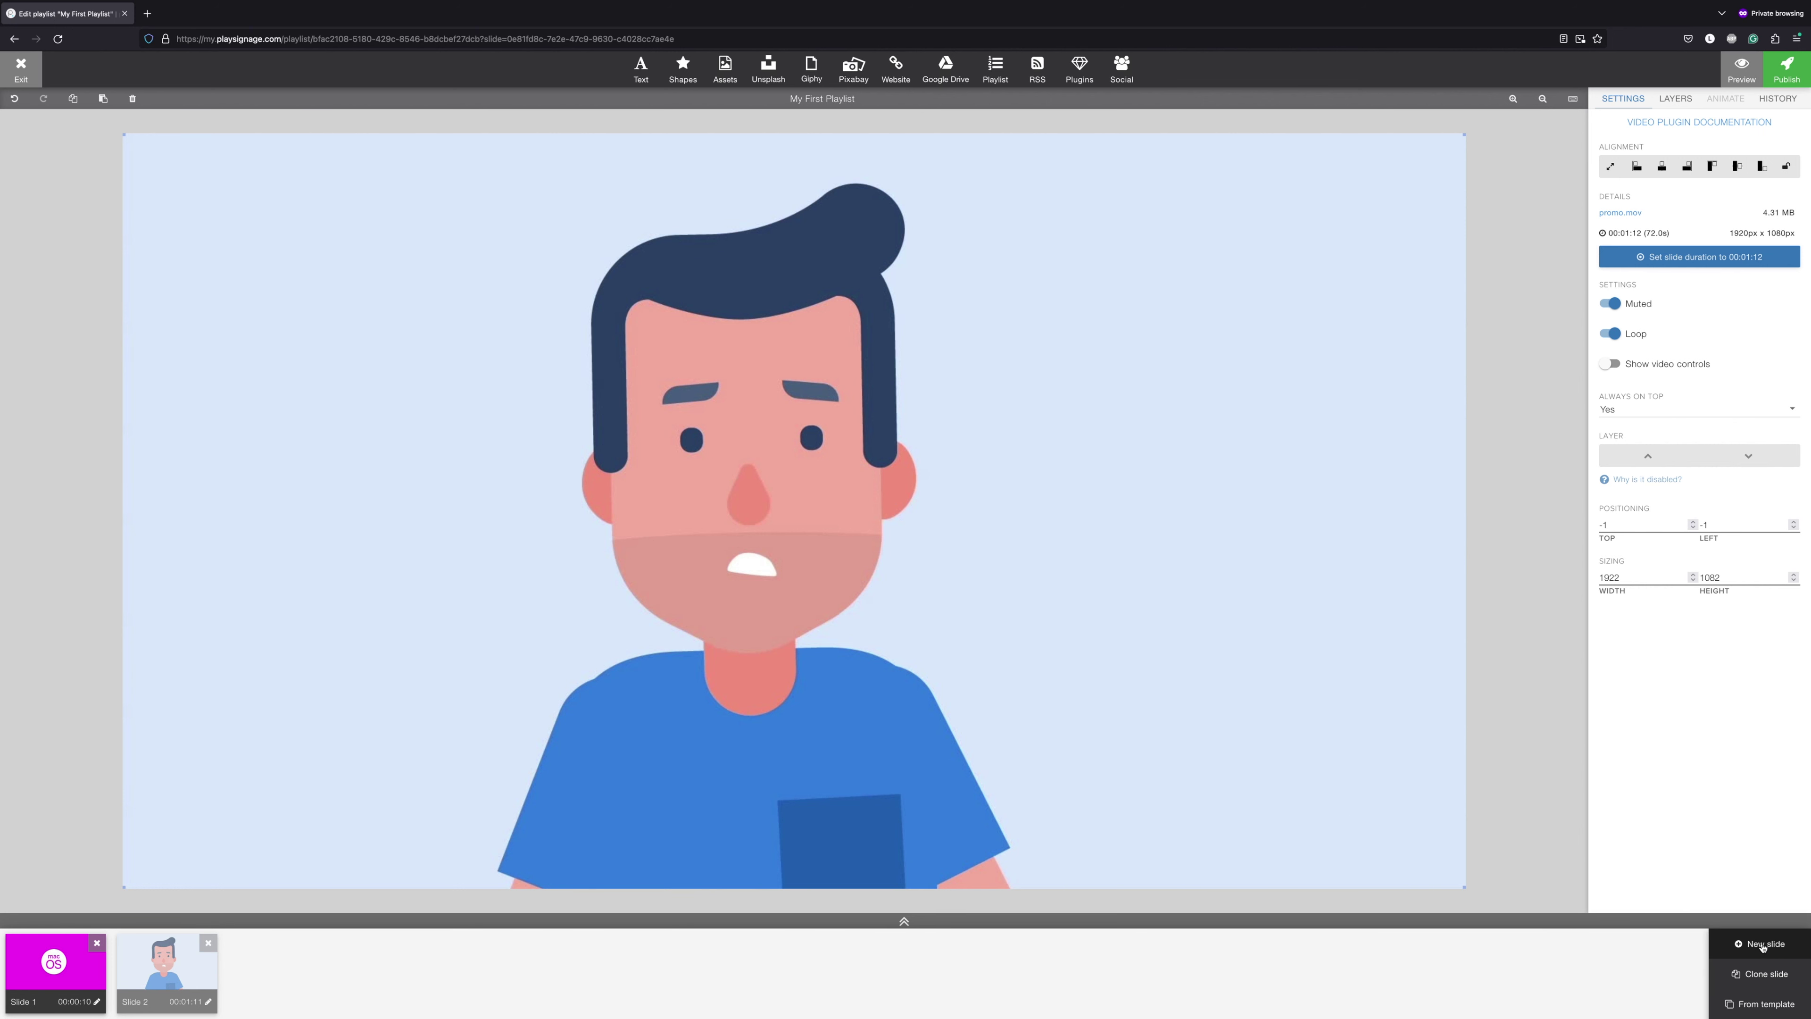
# Step: Add a third slide holding the autumn forest video found via a Pixabay 'nature' search
pyautogui.click(1763, 945)
pyautogui.click(842, 84)
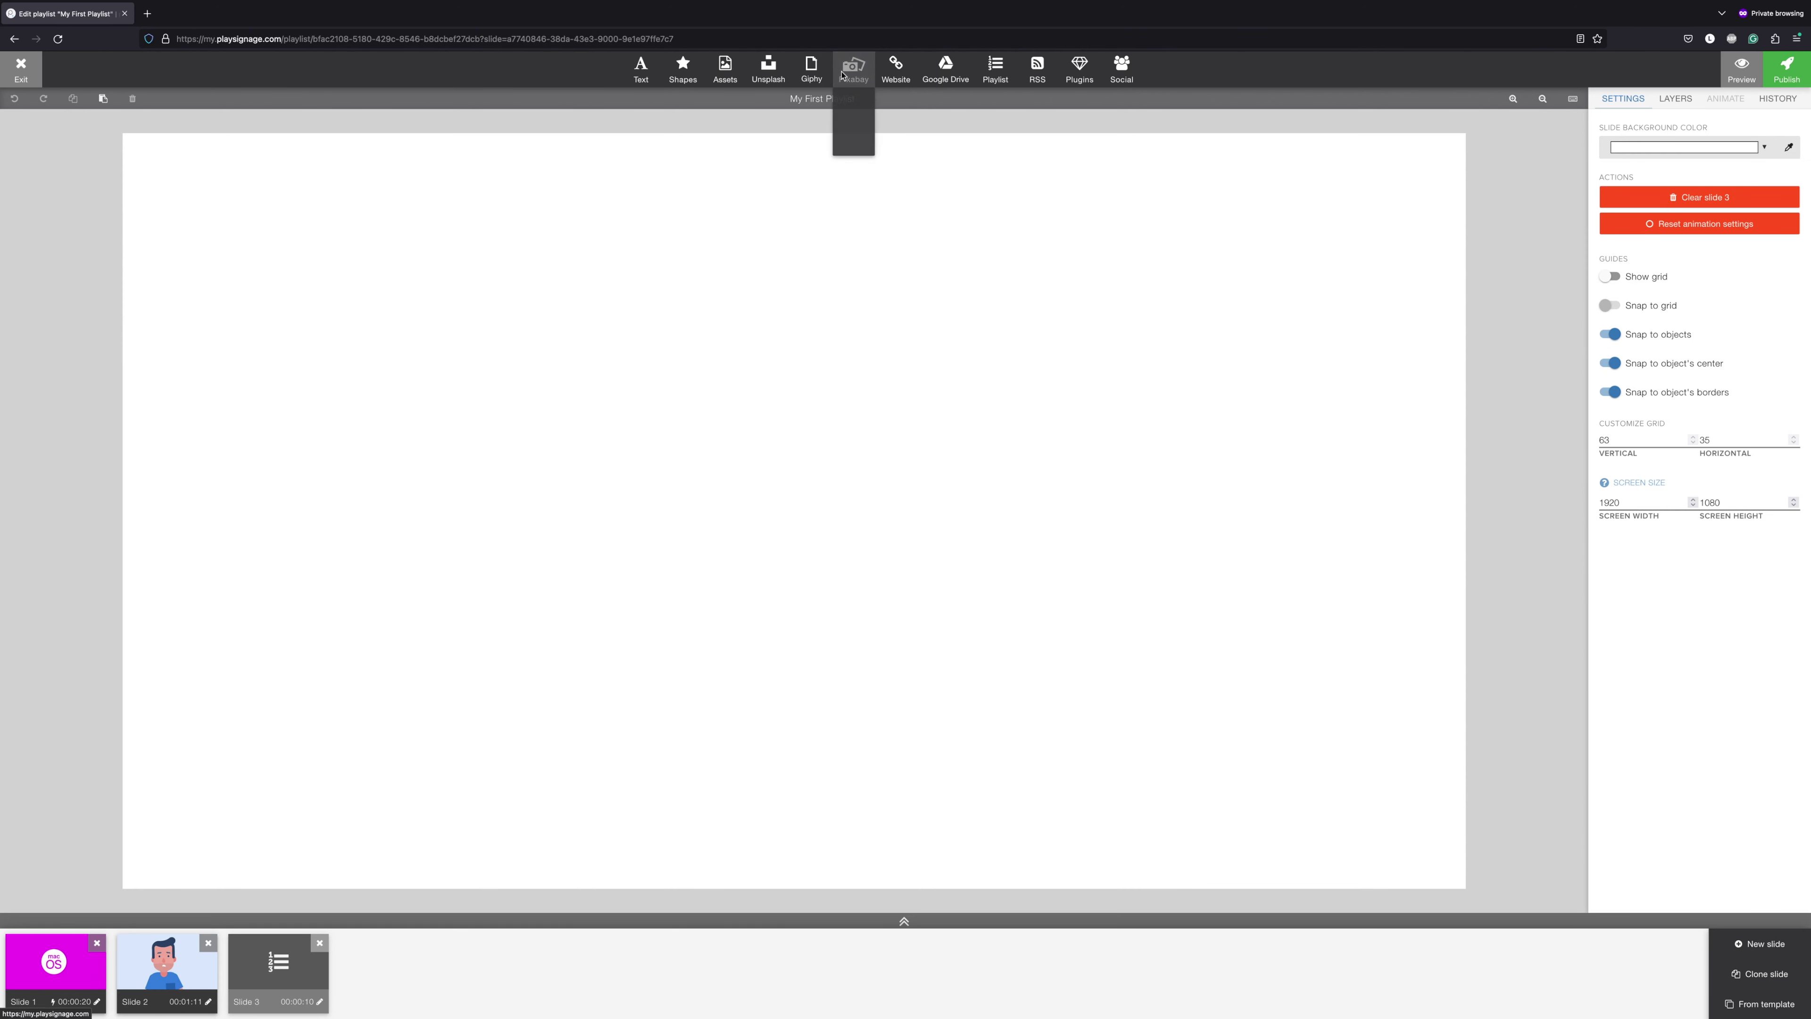
pyautogui.click(846, 115)
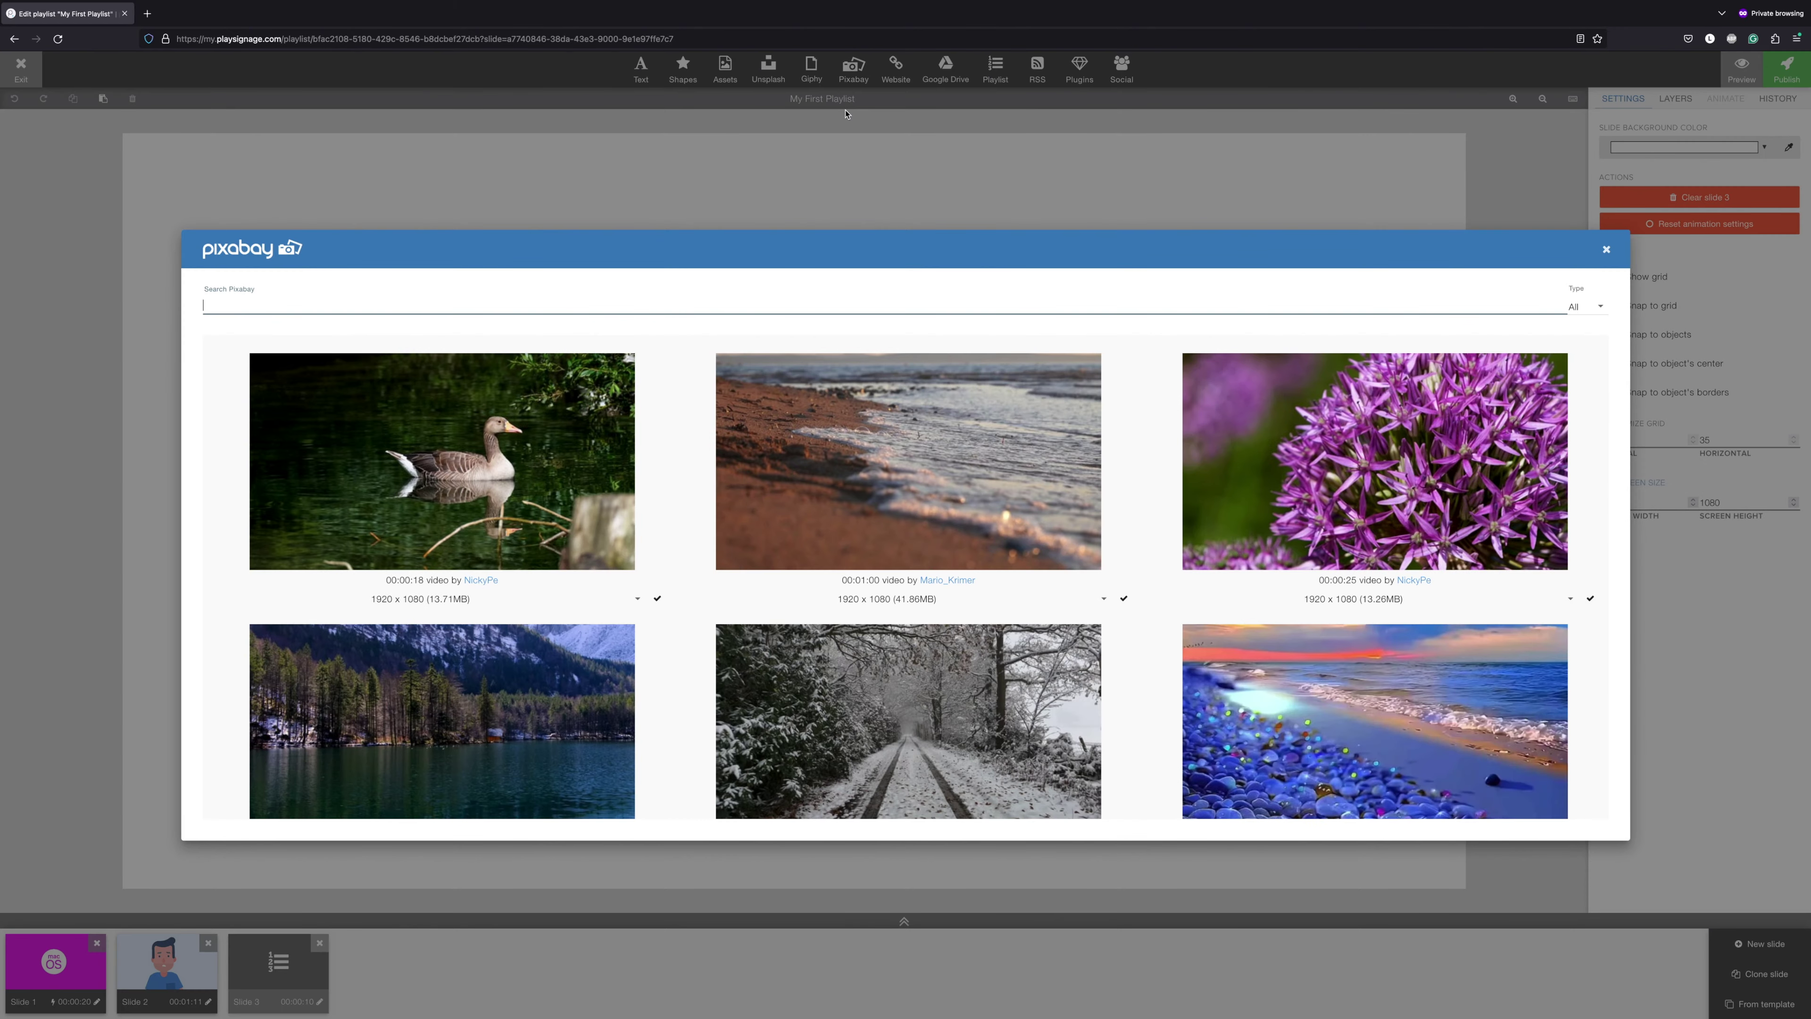
pyautogui.write('nature')
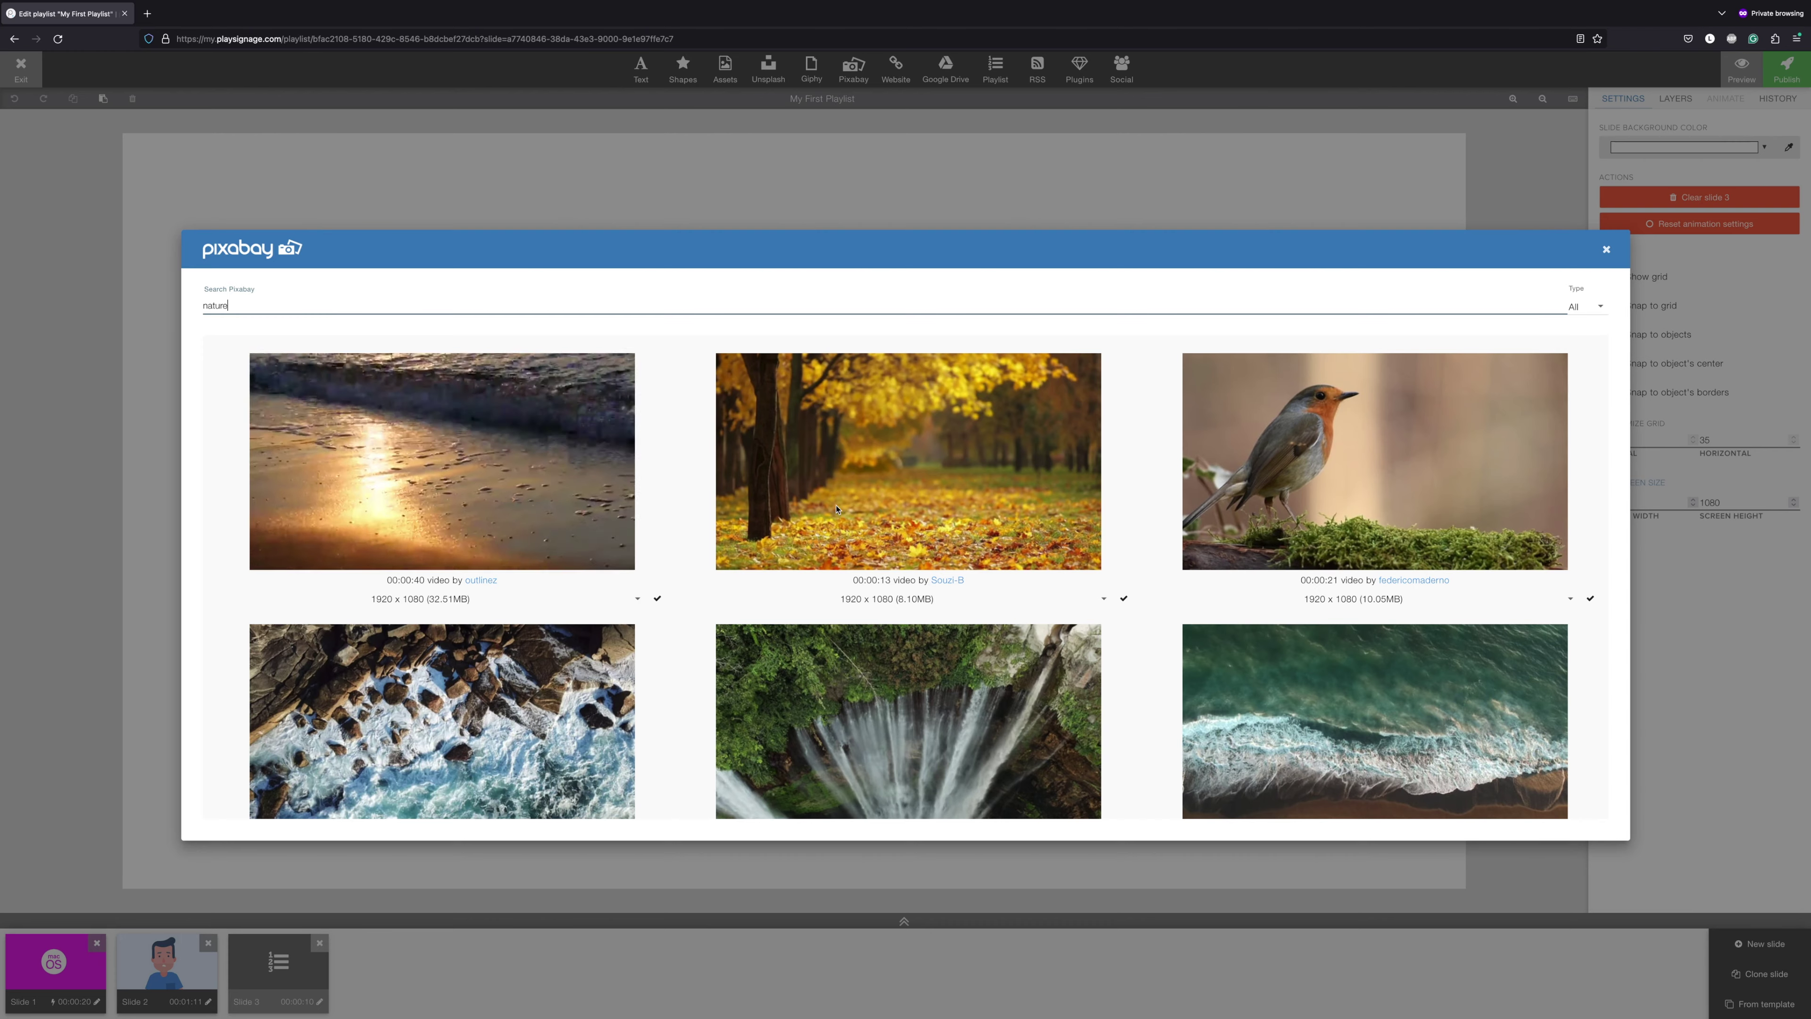
pyautogui.moveTo(843, 507)
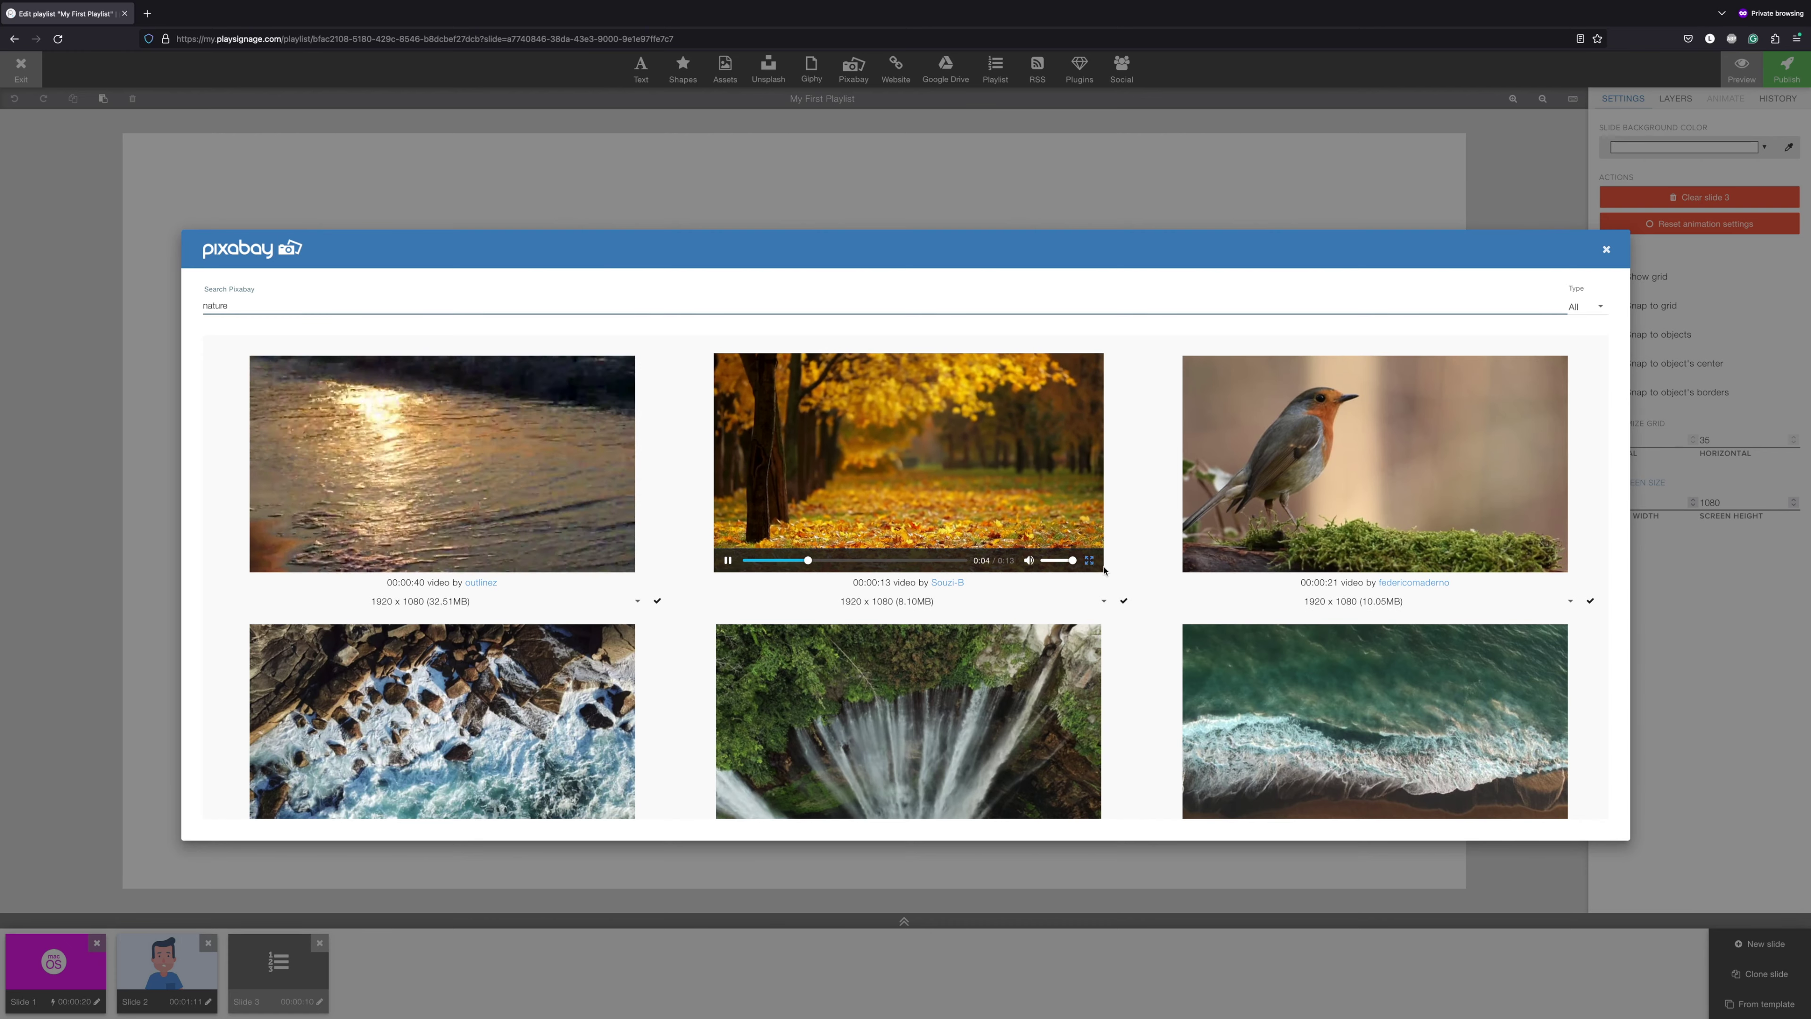
pyautogui.click(1125, 601)
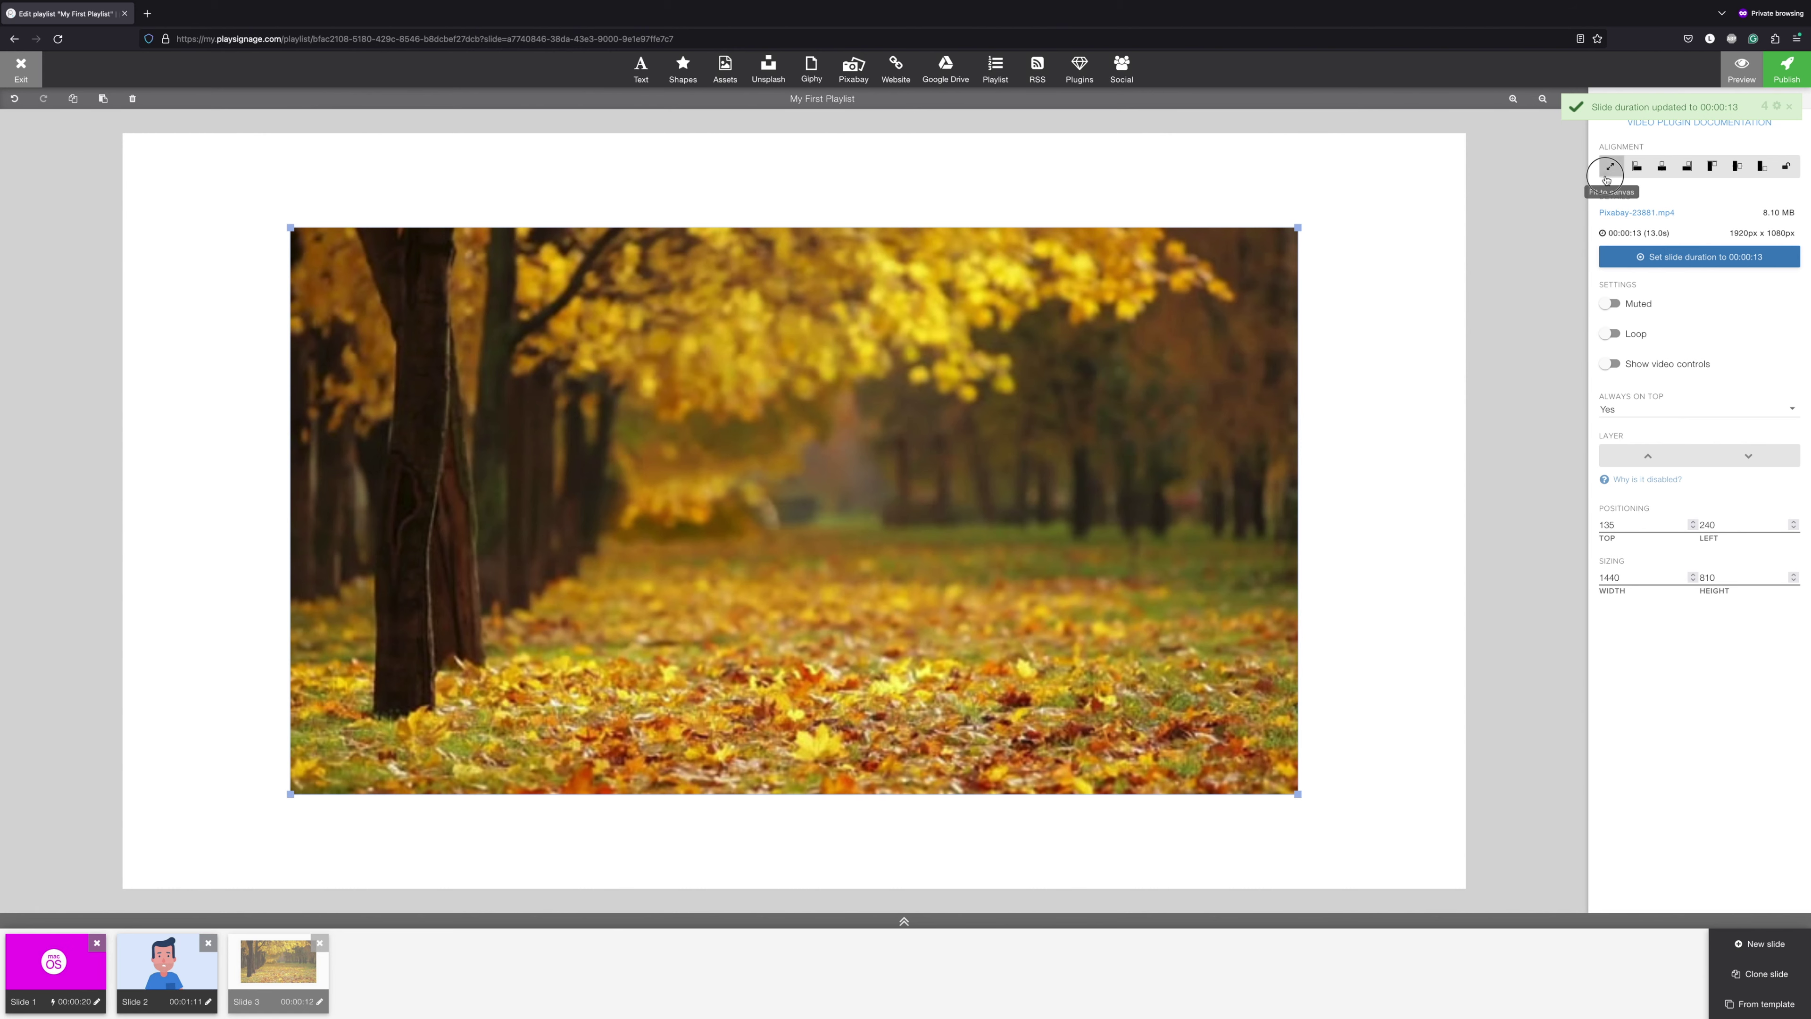
# Step: Fit the autumn video to the slide and set it as the Background layer
pyautogui.click(1609, 169)
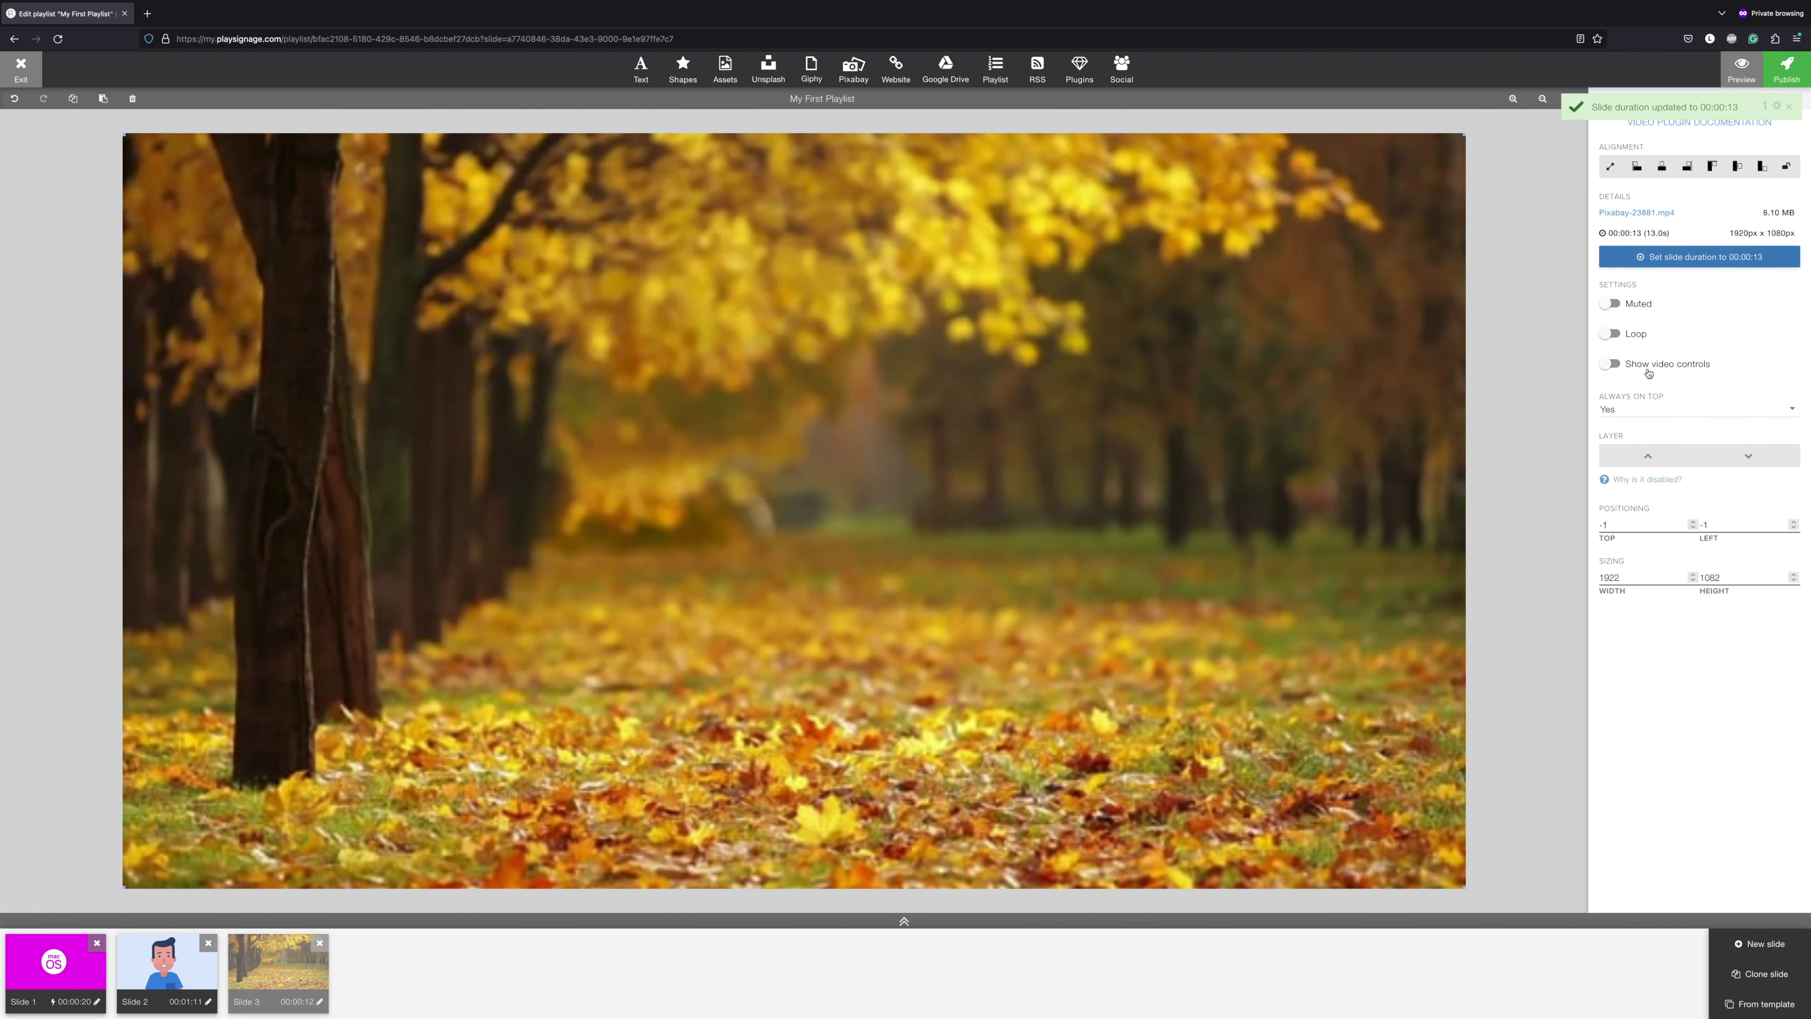
pyautogui.click(1655, 417)
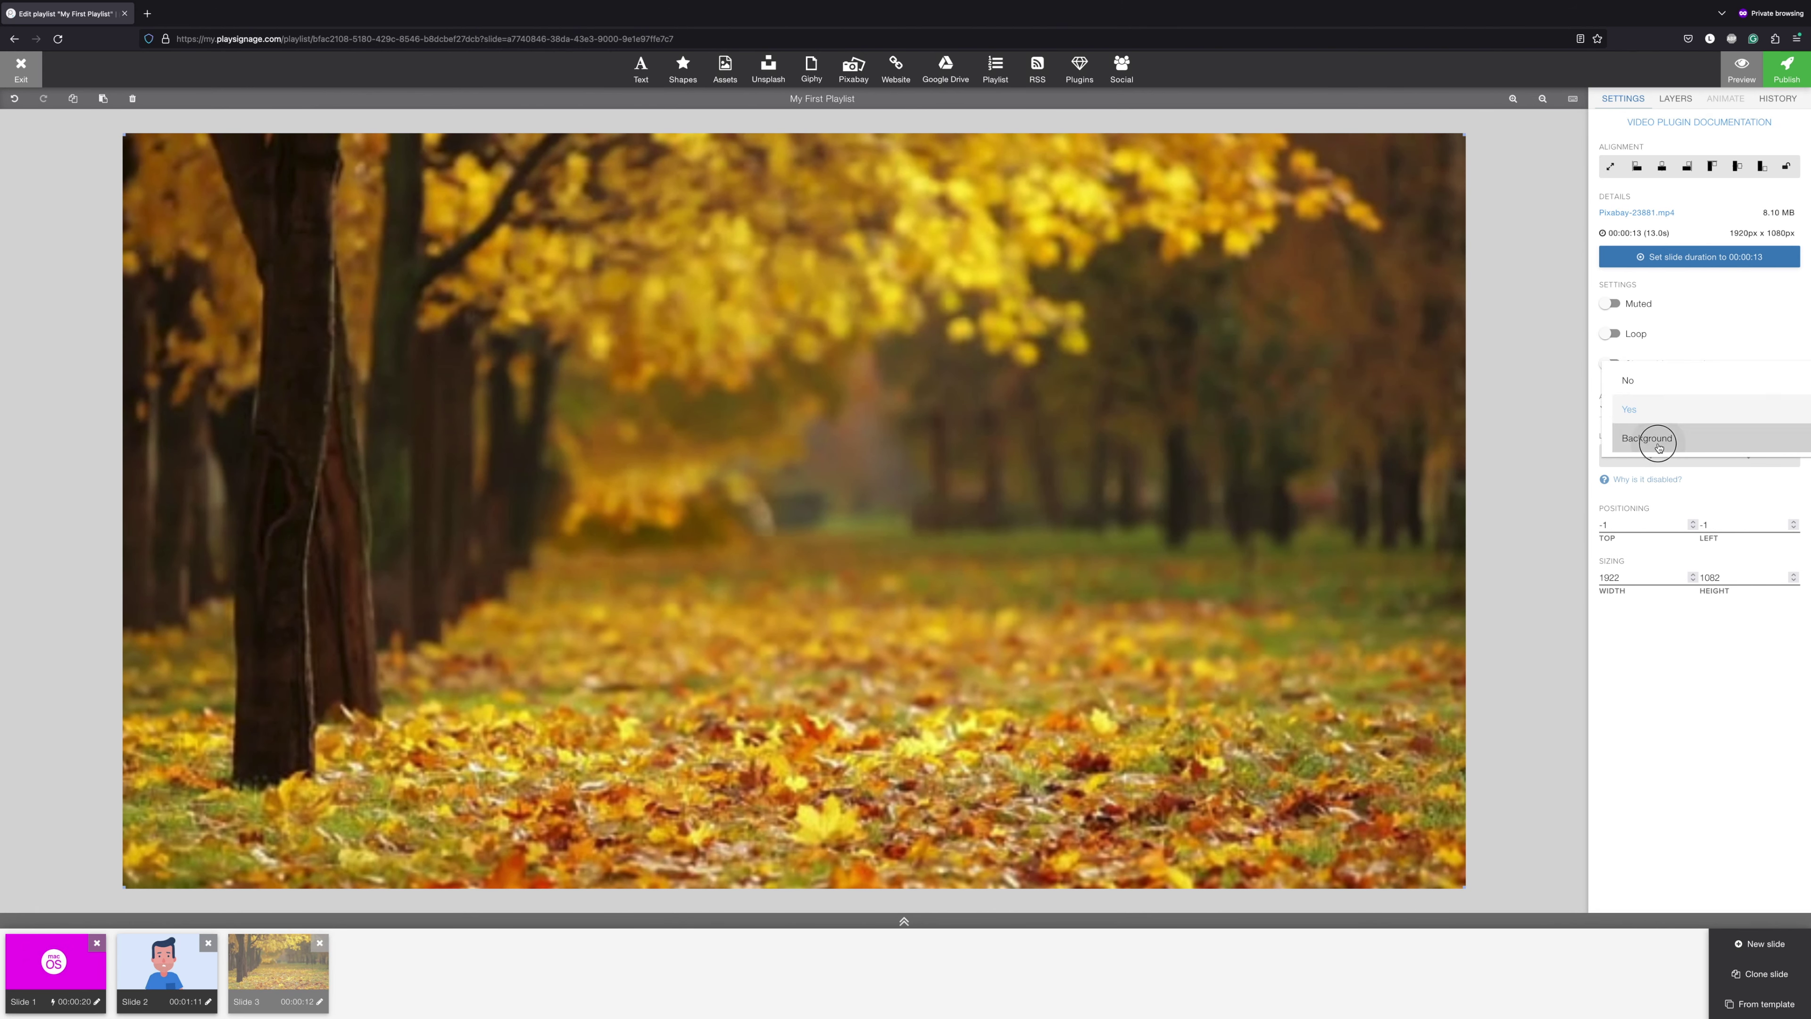
pyautogui.click(1656, 439)
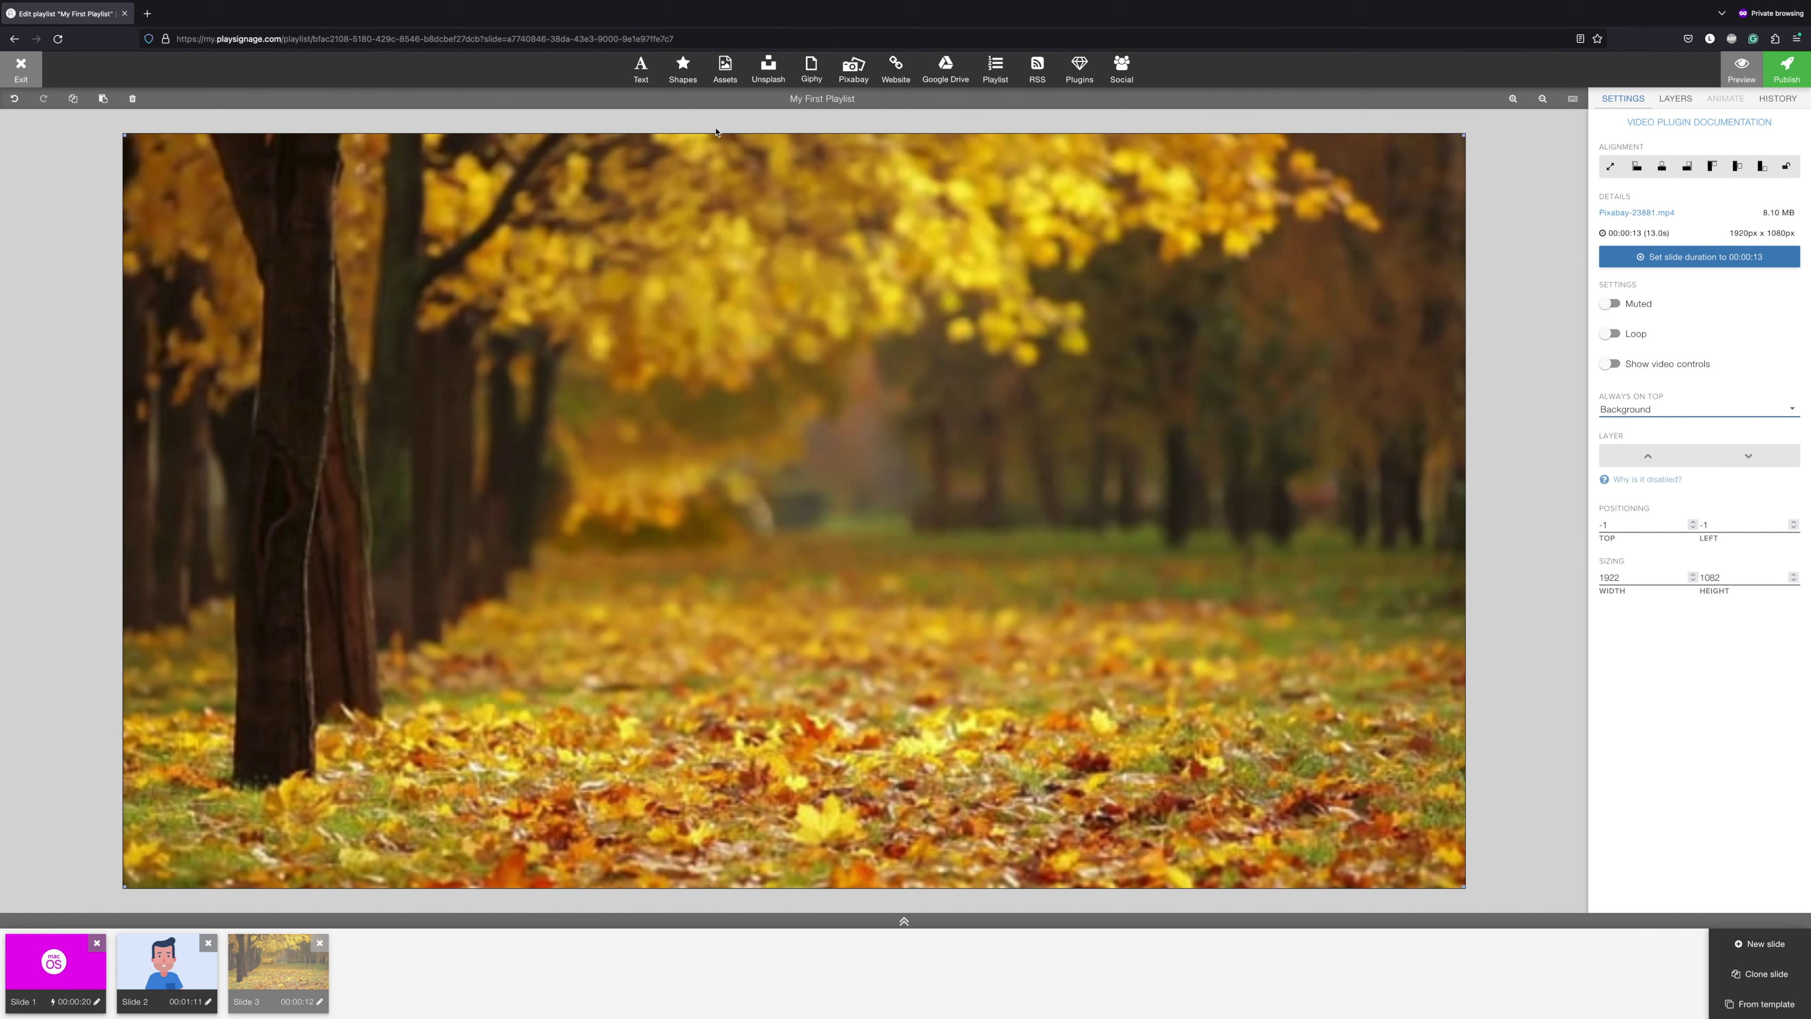
# Step: Place logo-white.png on slide 3, shrunk to 275×116 in the top-right corner
pyautogui.click(725, 66)
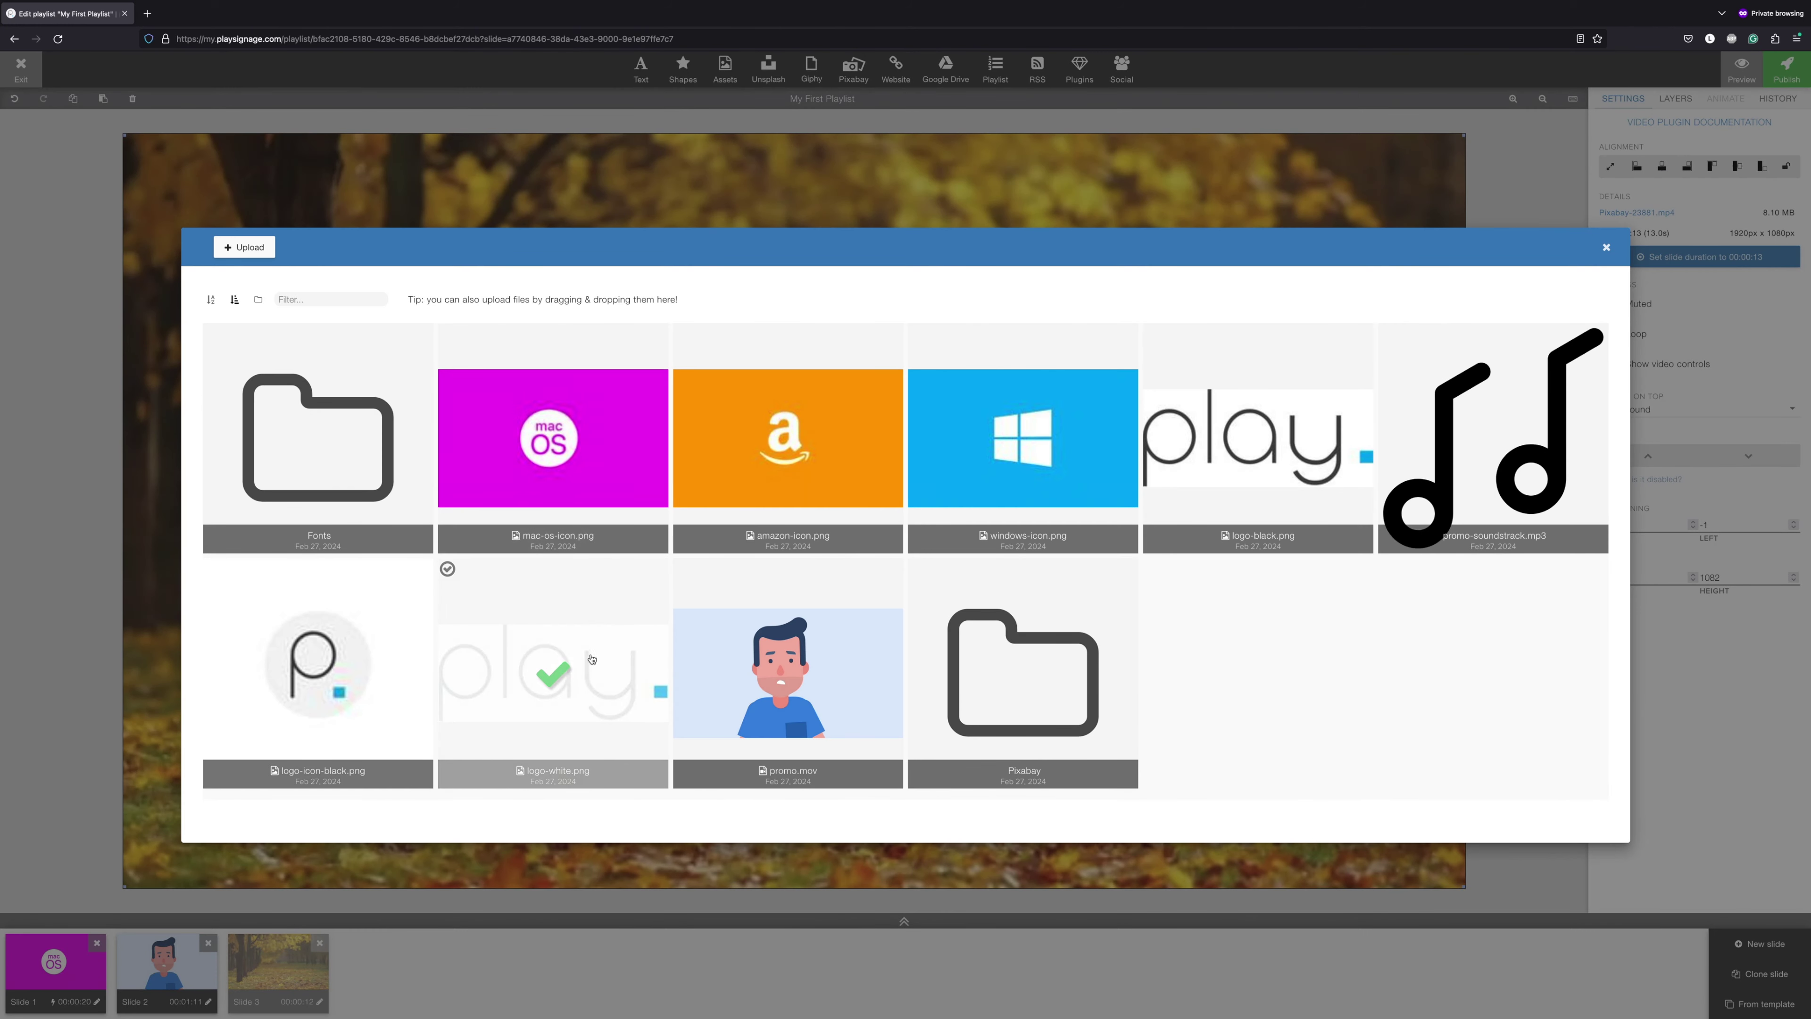
pyautogui.click(591, 658)
pyautogui.moveTo(436, 663); pyautogui.dragTo(1292, 218)
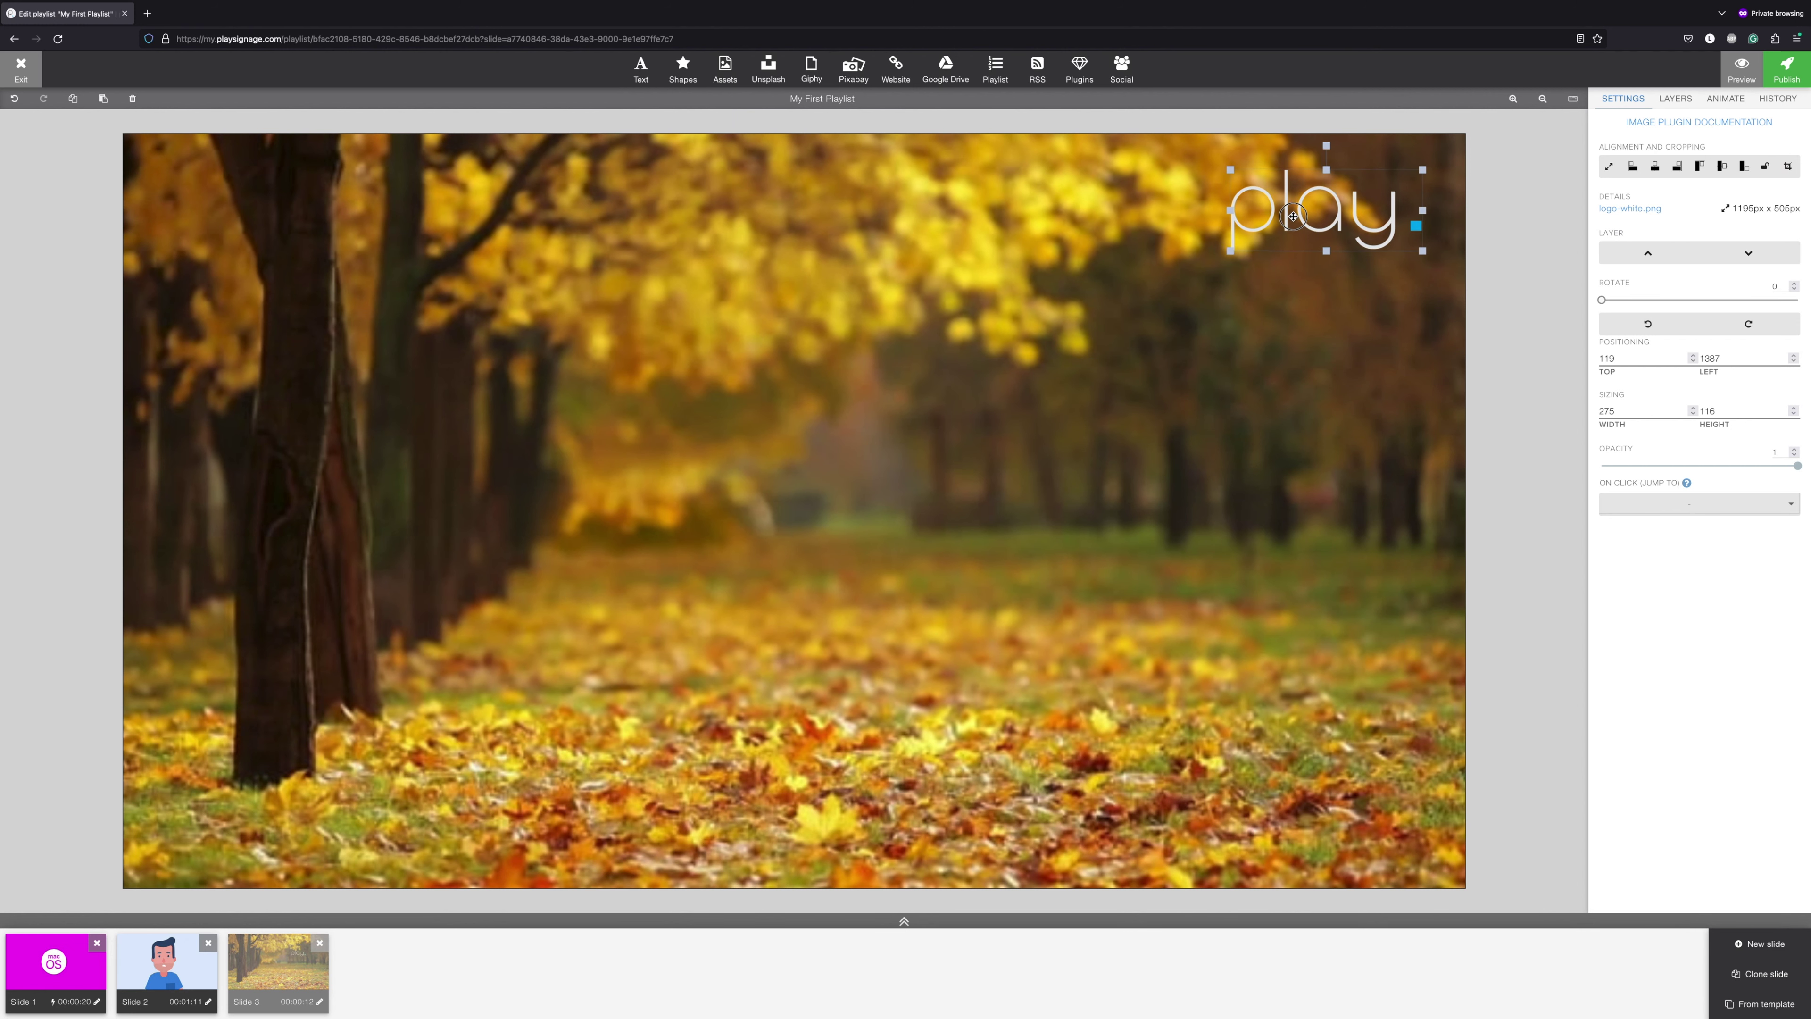
pyautogui.click(1314, 353)
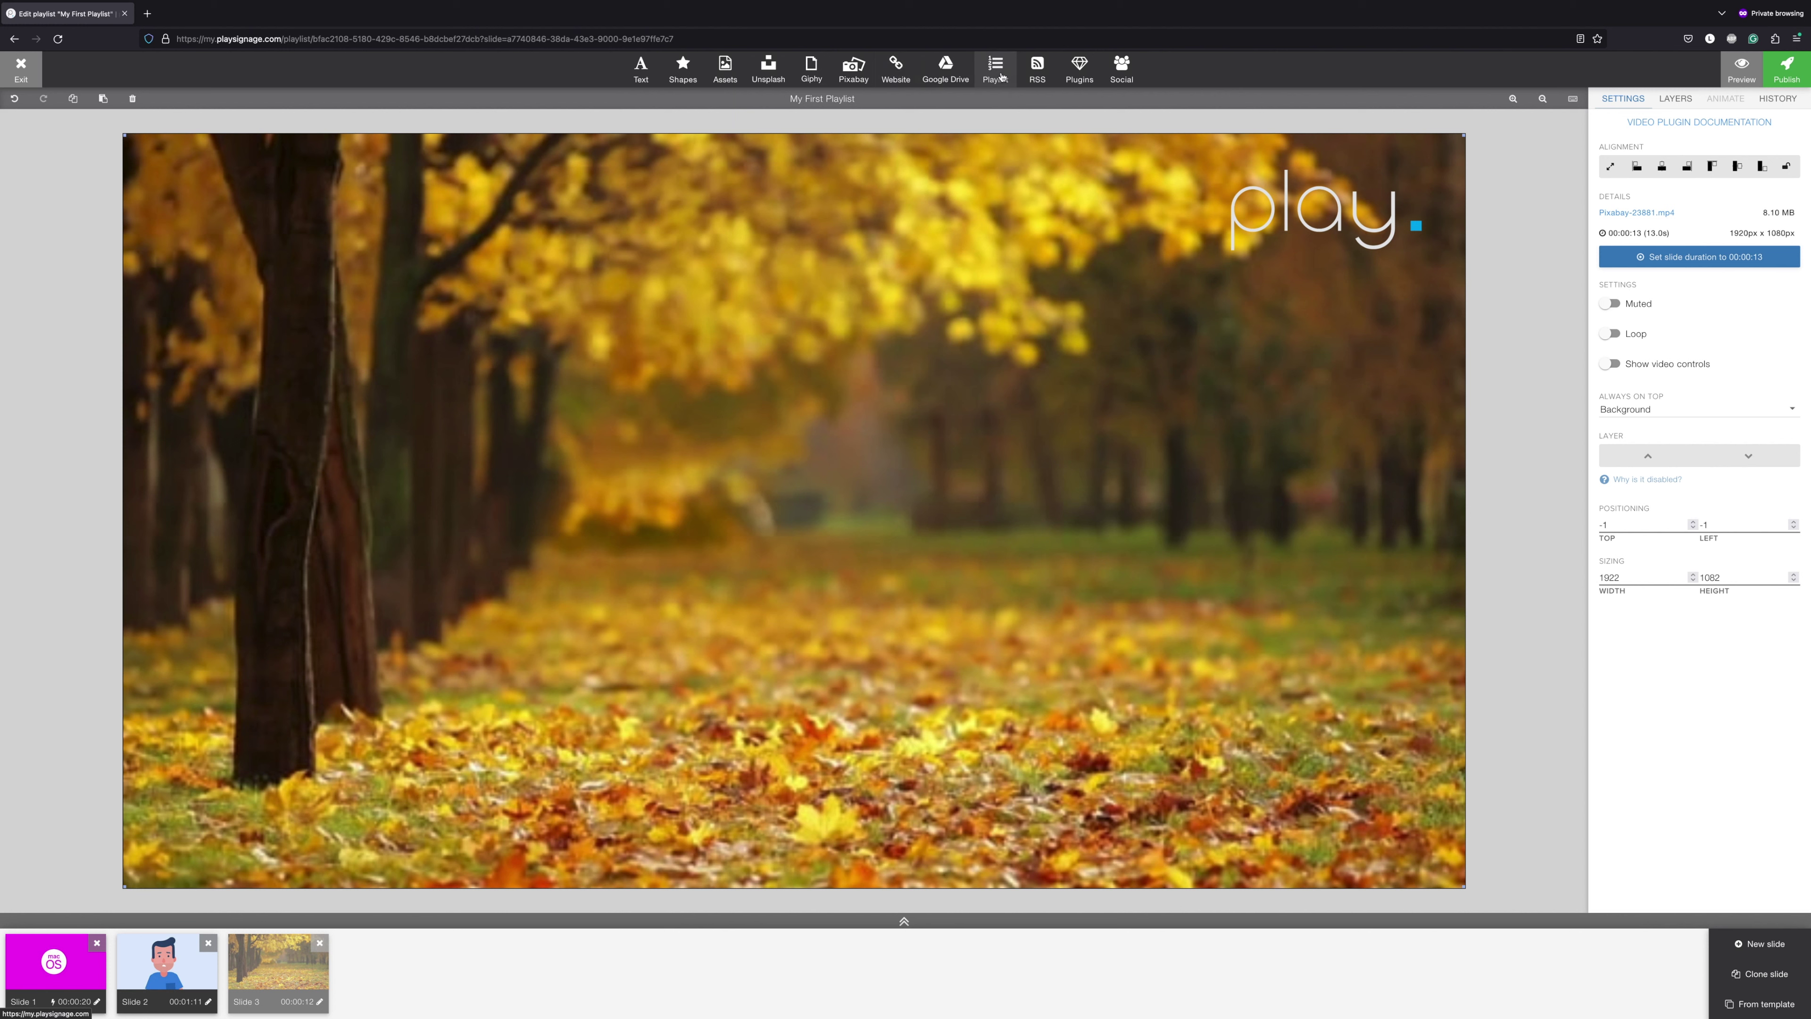
pyautogui.click(1038, 70)
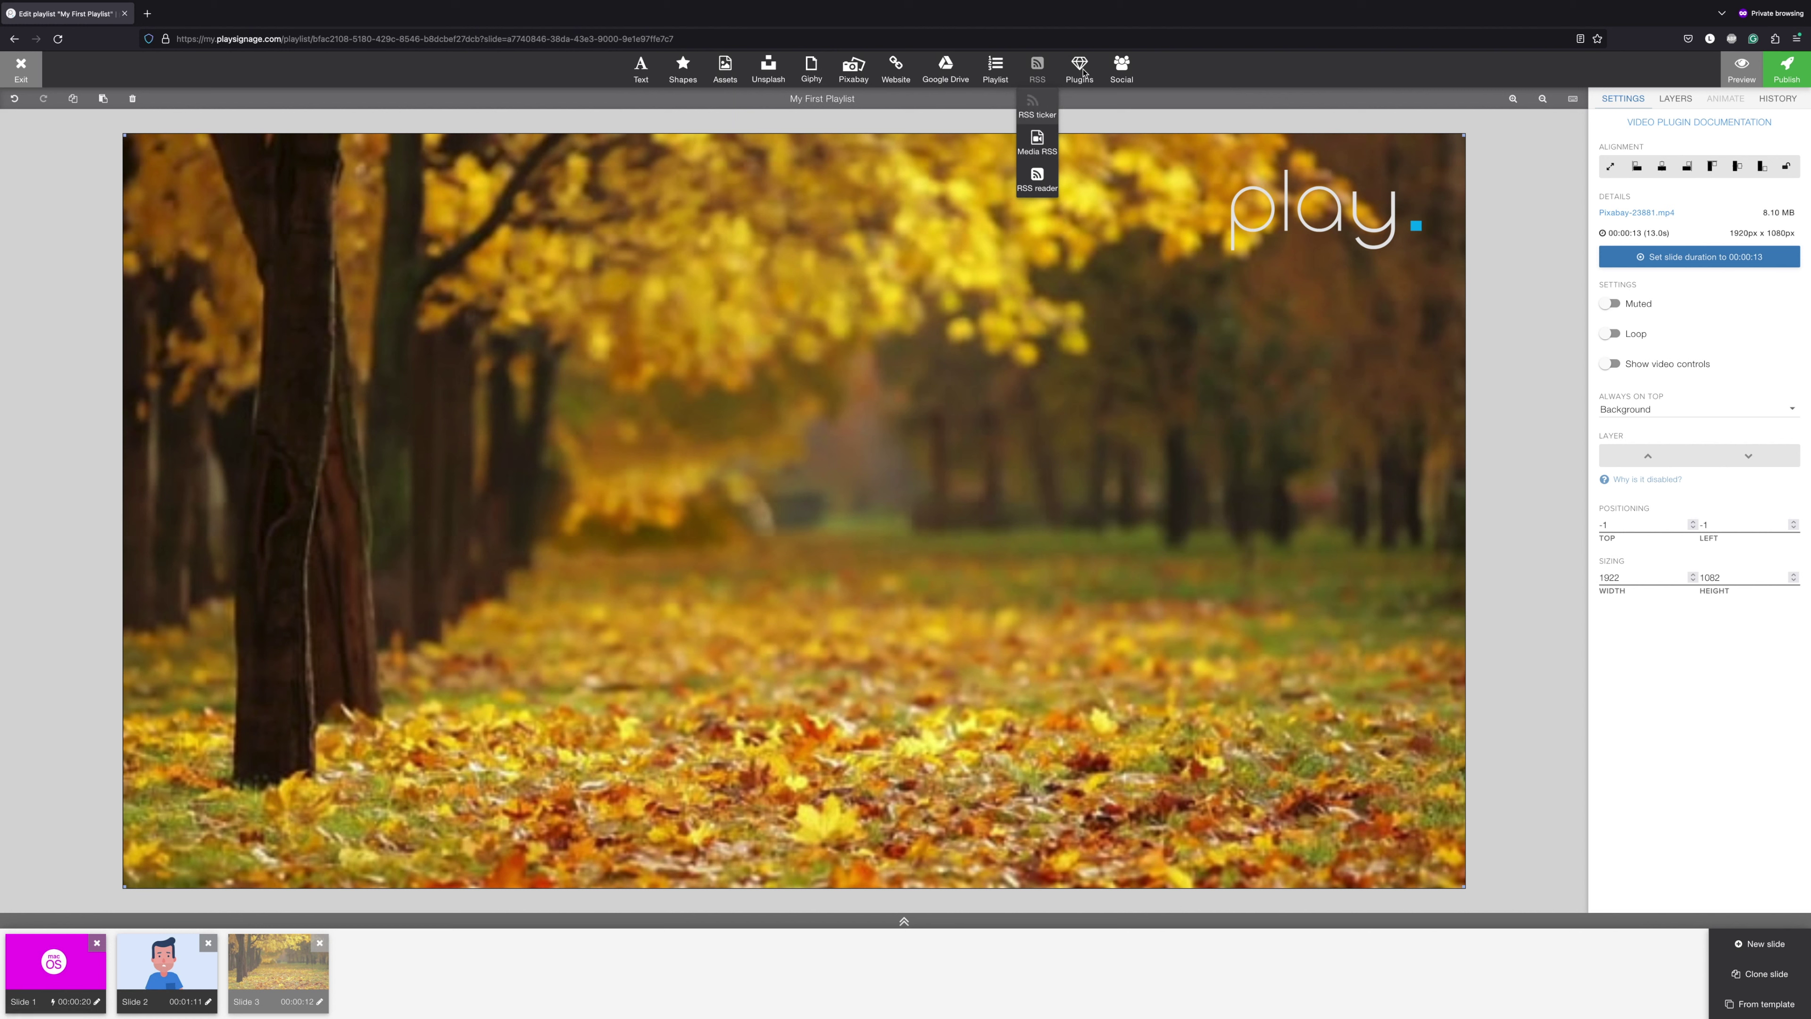
pyautogui.click(1080, 70)
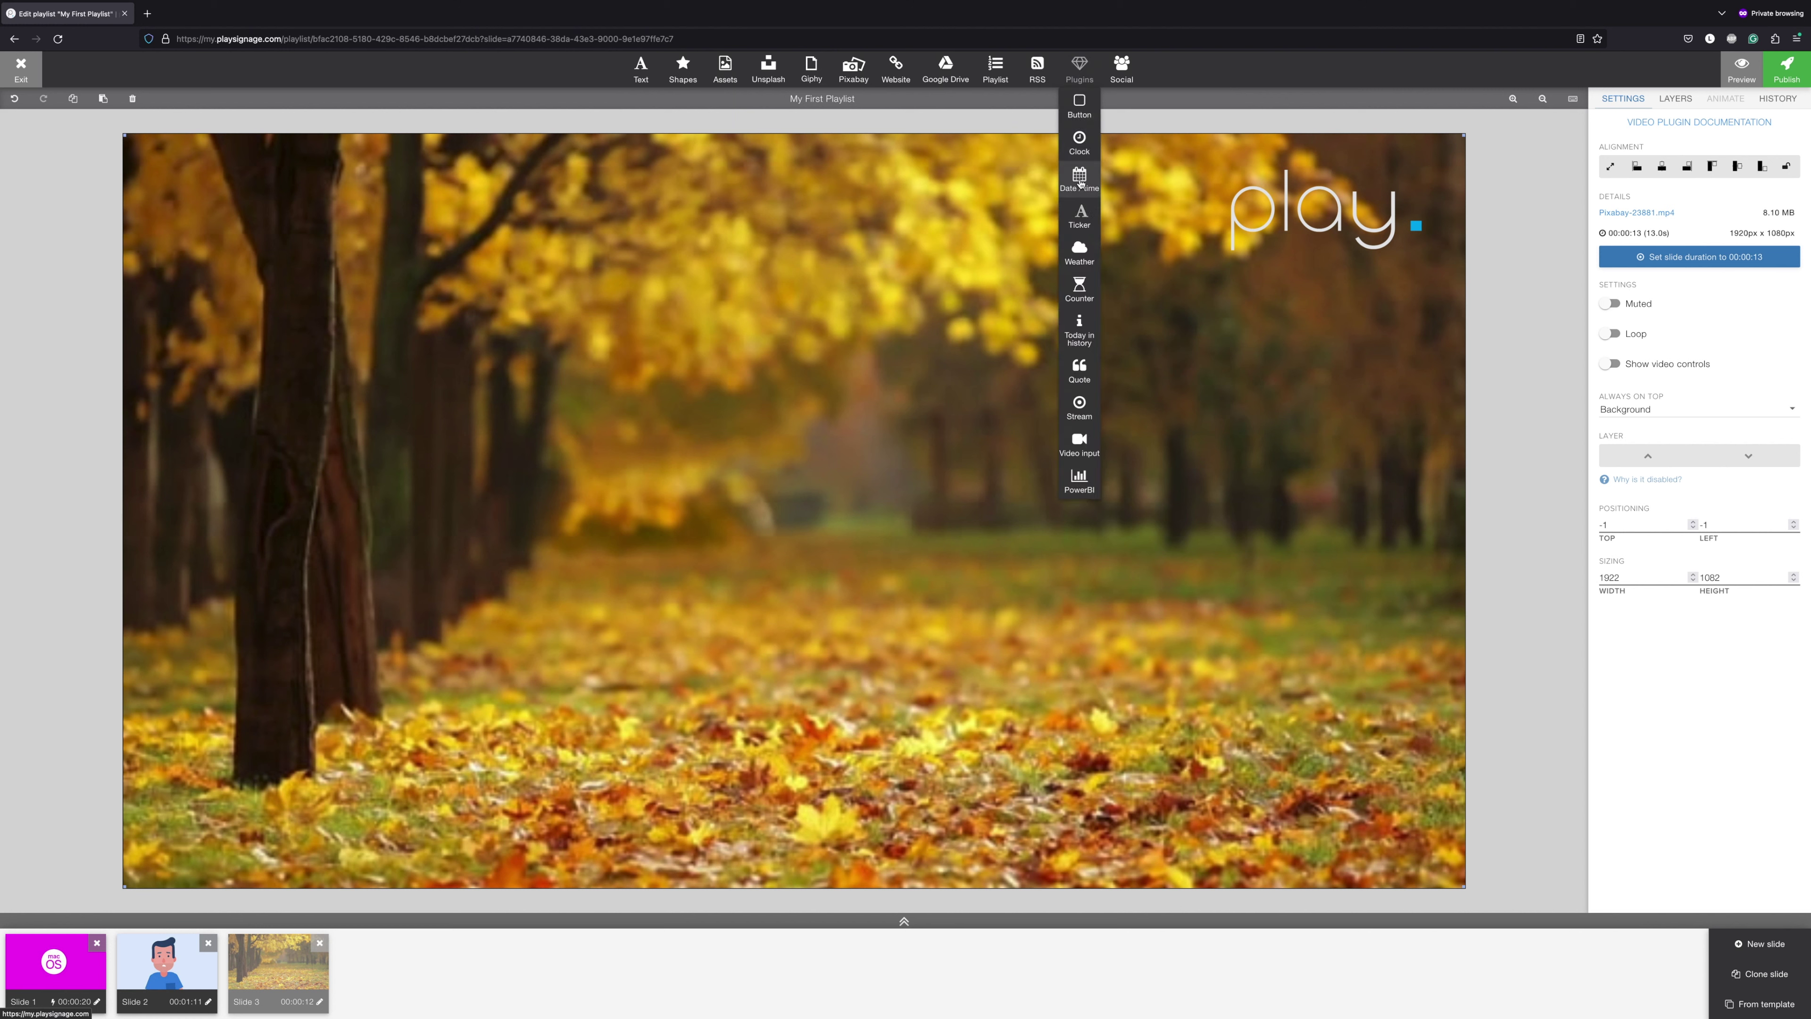
pyautogui.click(1079, 219)
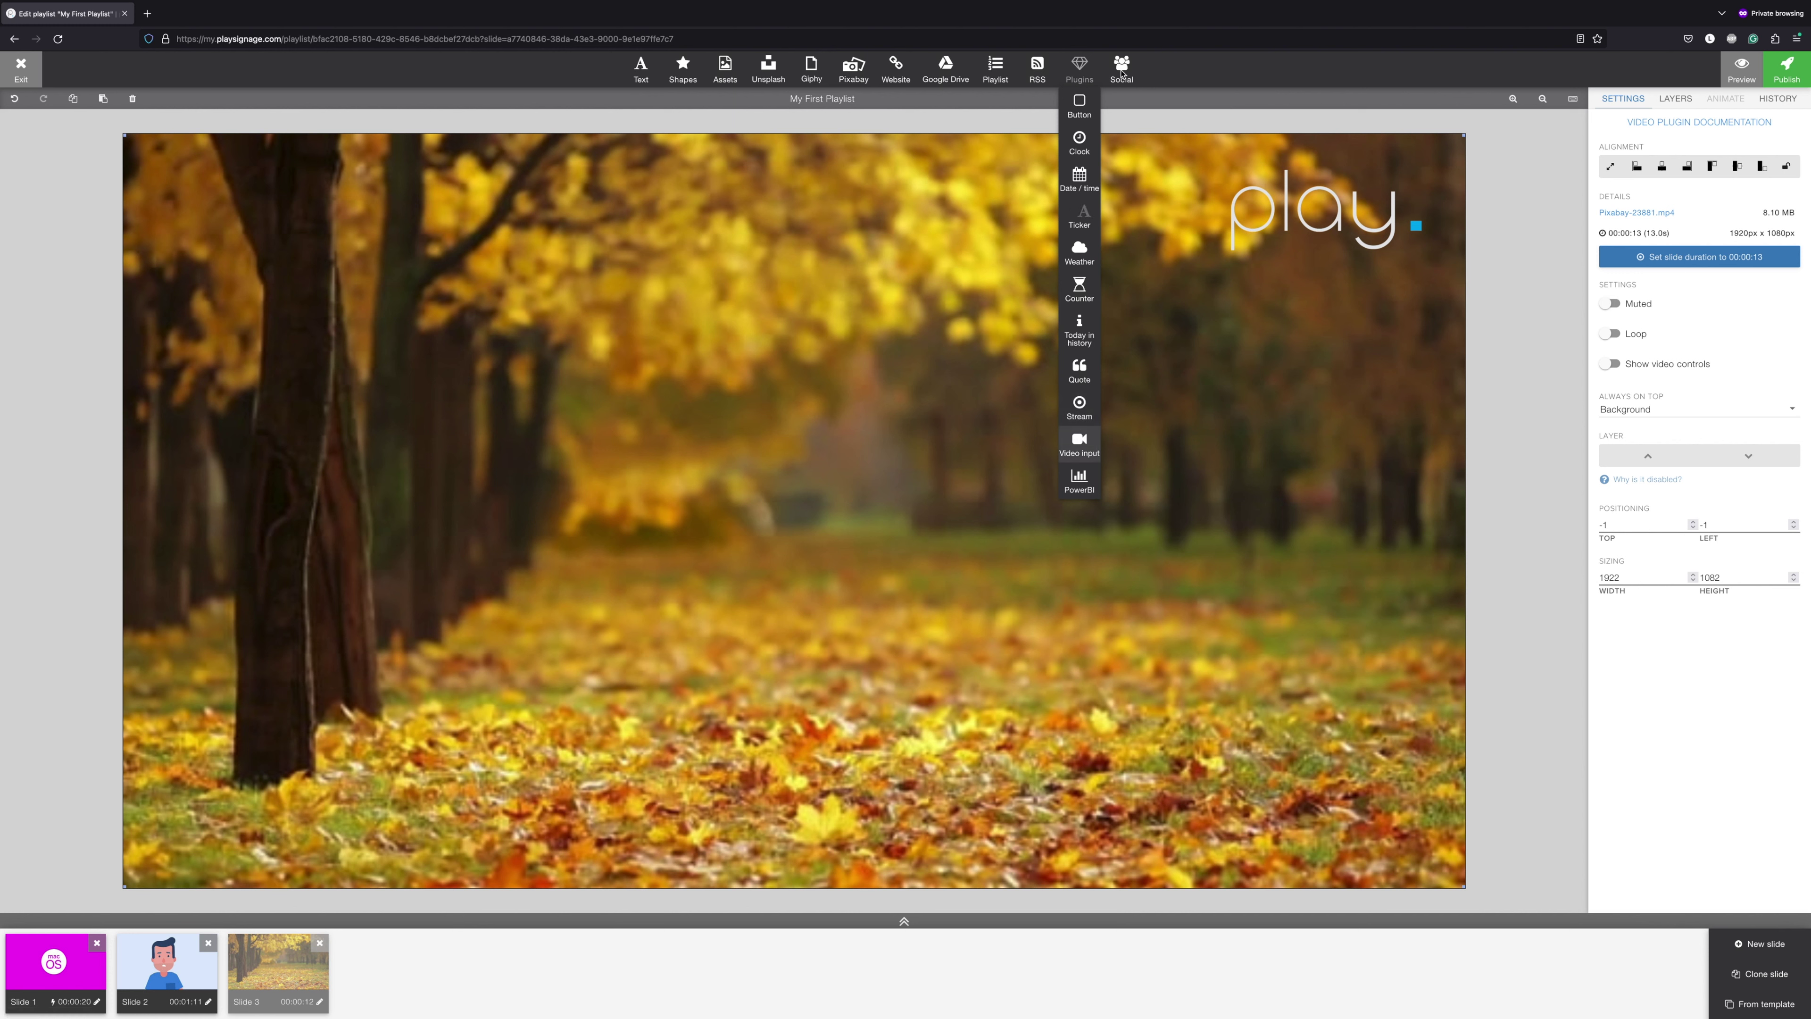
pyautogui.moveTo(1121, 77)
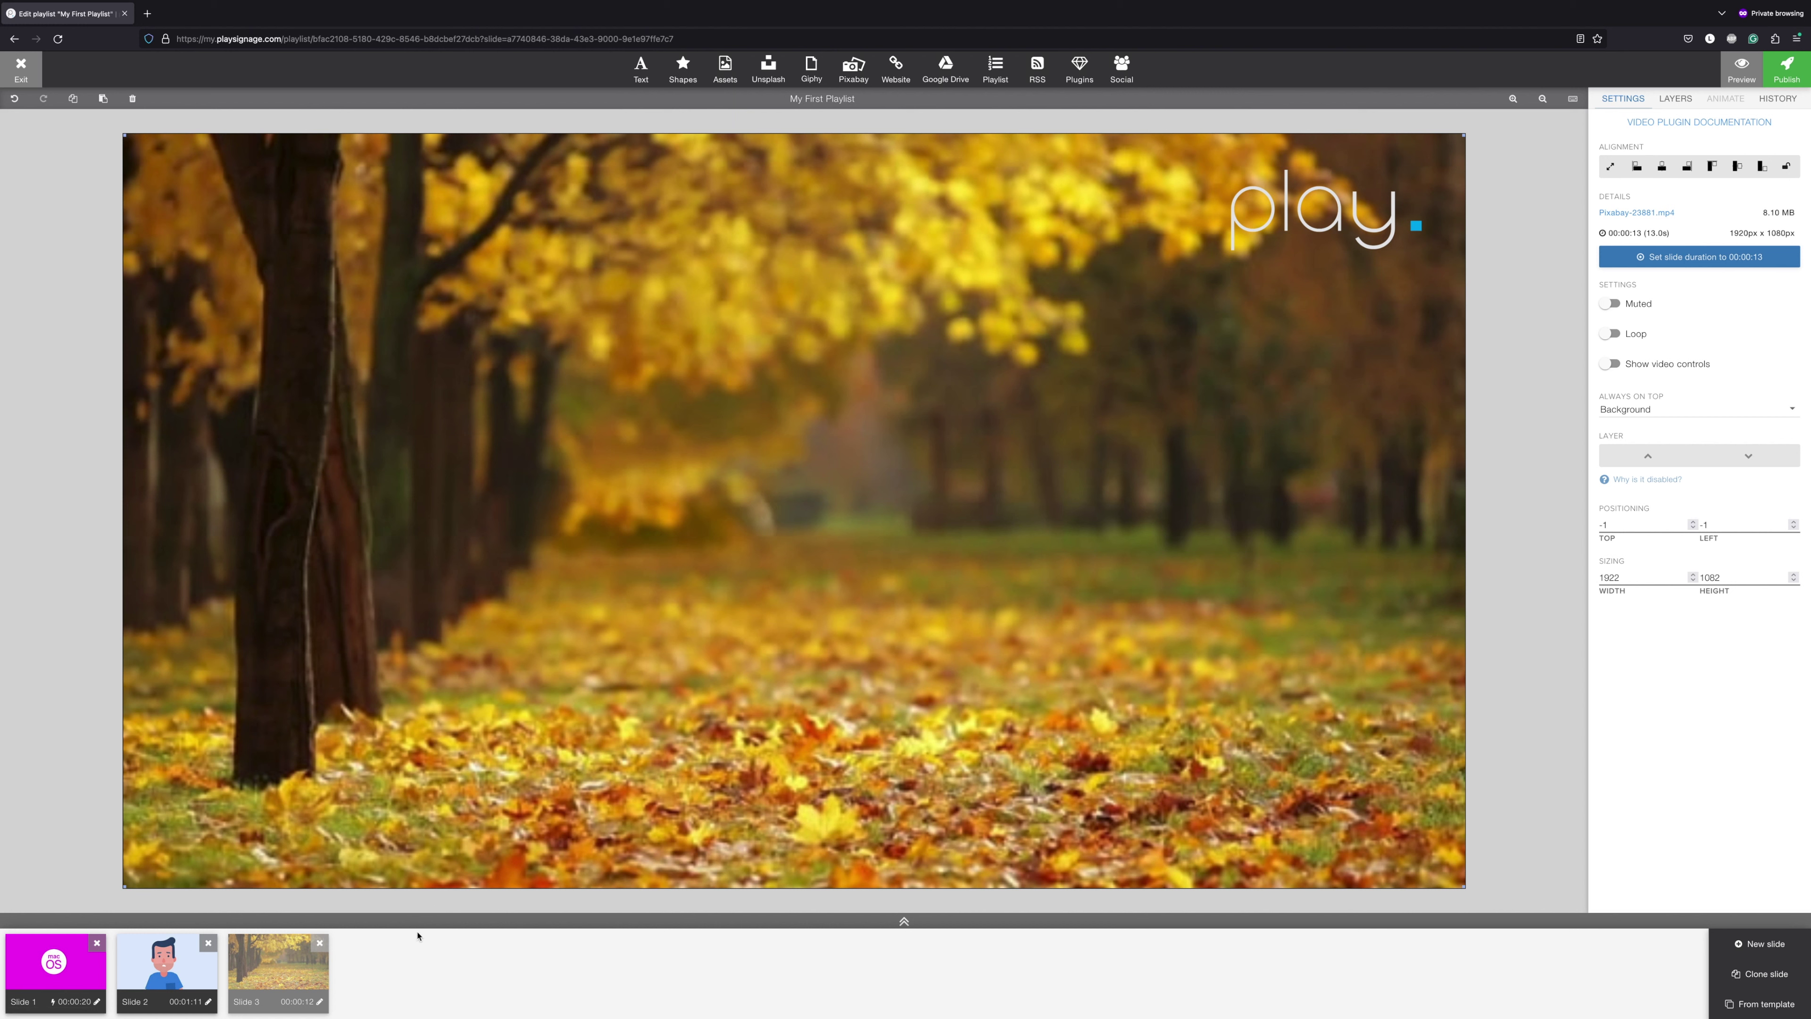
# Step: Set slide 3 to 12.9 seconds with a Fade to black entering transition and save
pyautogui.click(320, 1002)
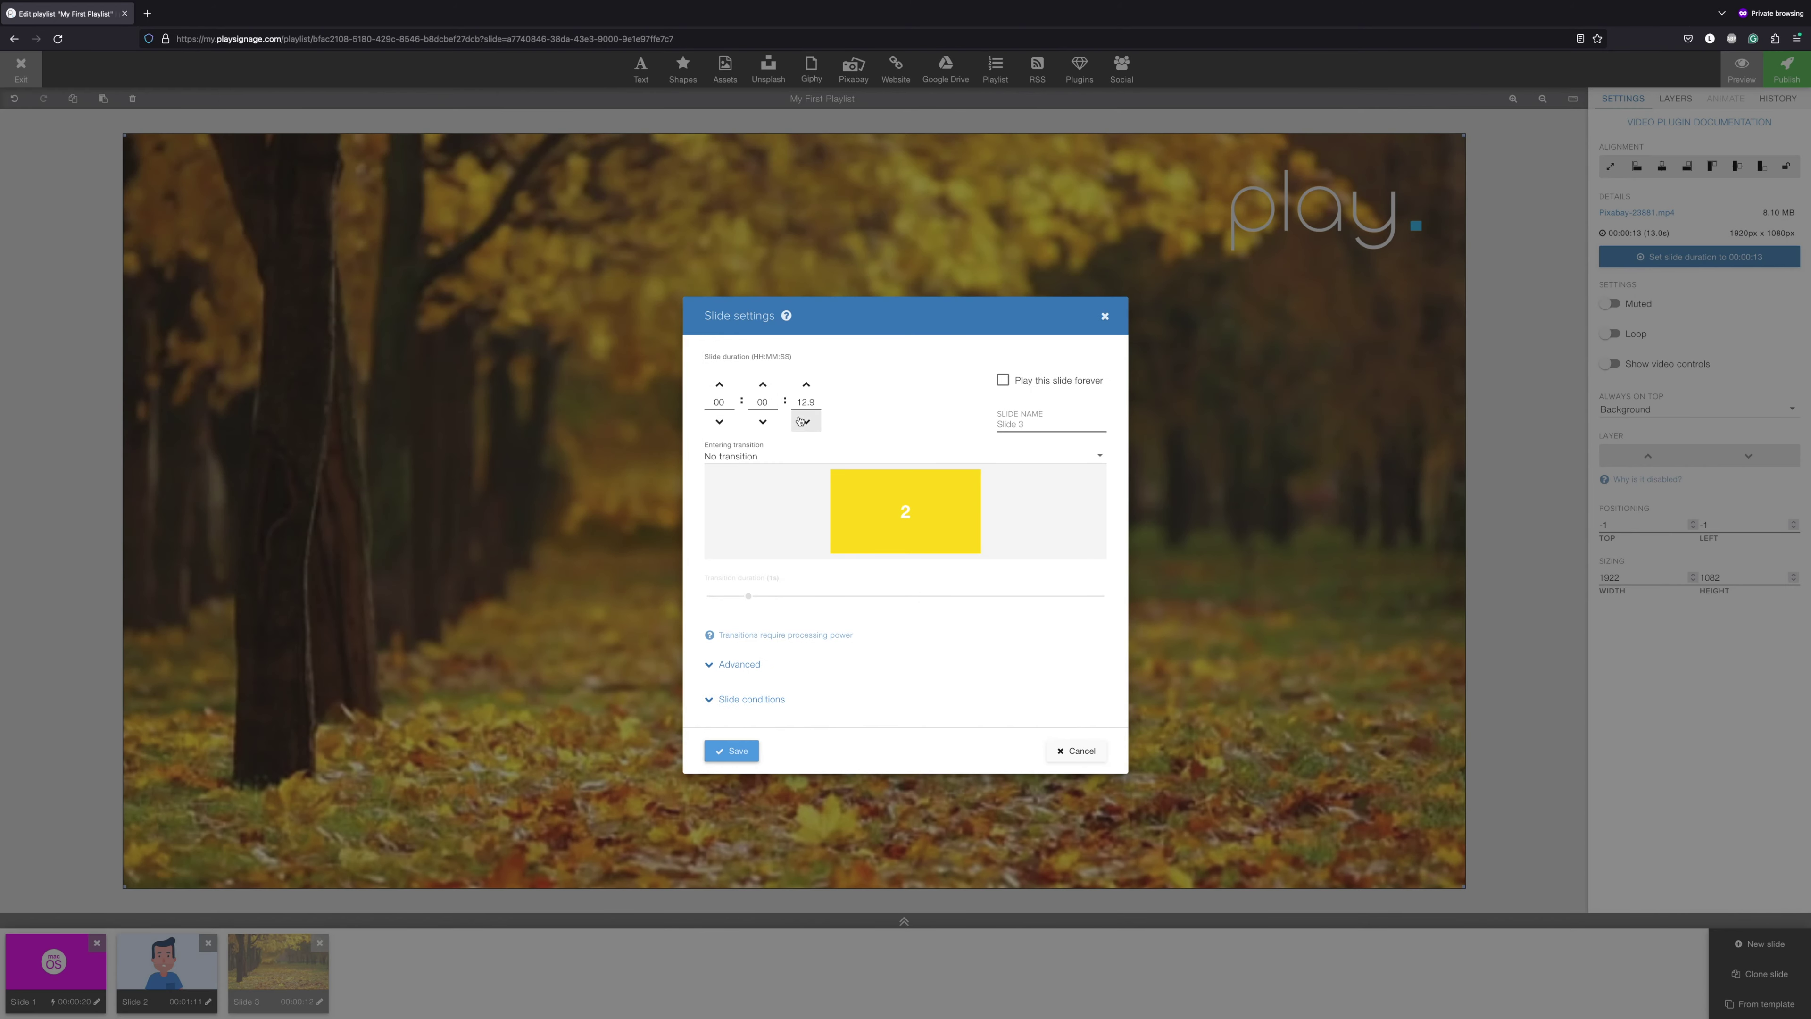
pyautogui.click(801, 421)
pyautogui.click(805, 383)
pyautogui.click(805, 384)
pyautogui.click(805, 383)
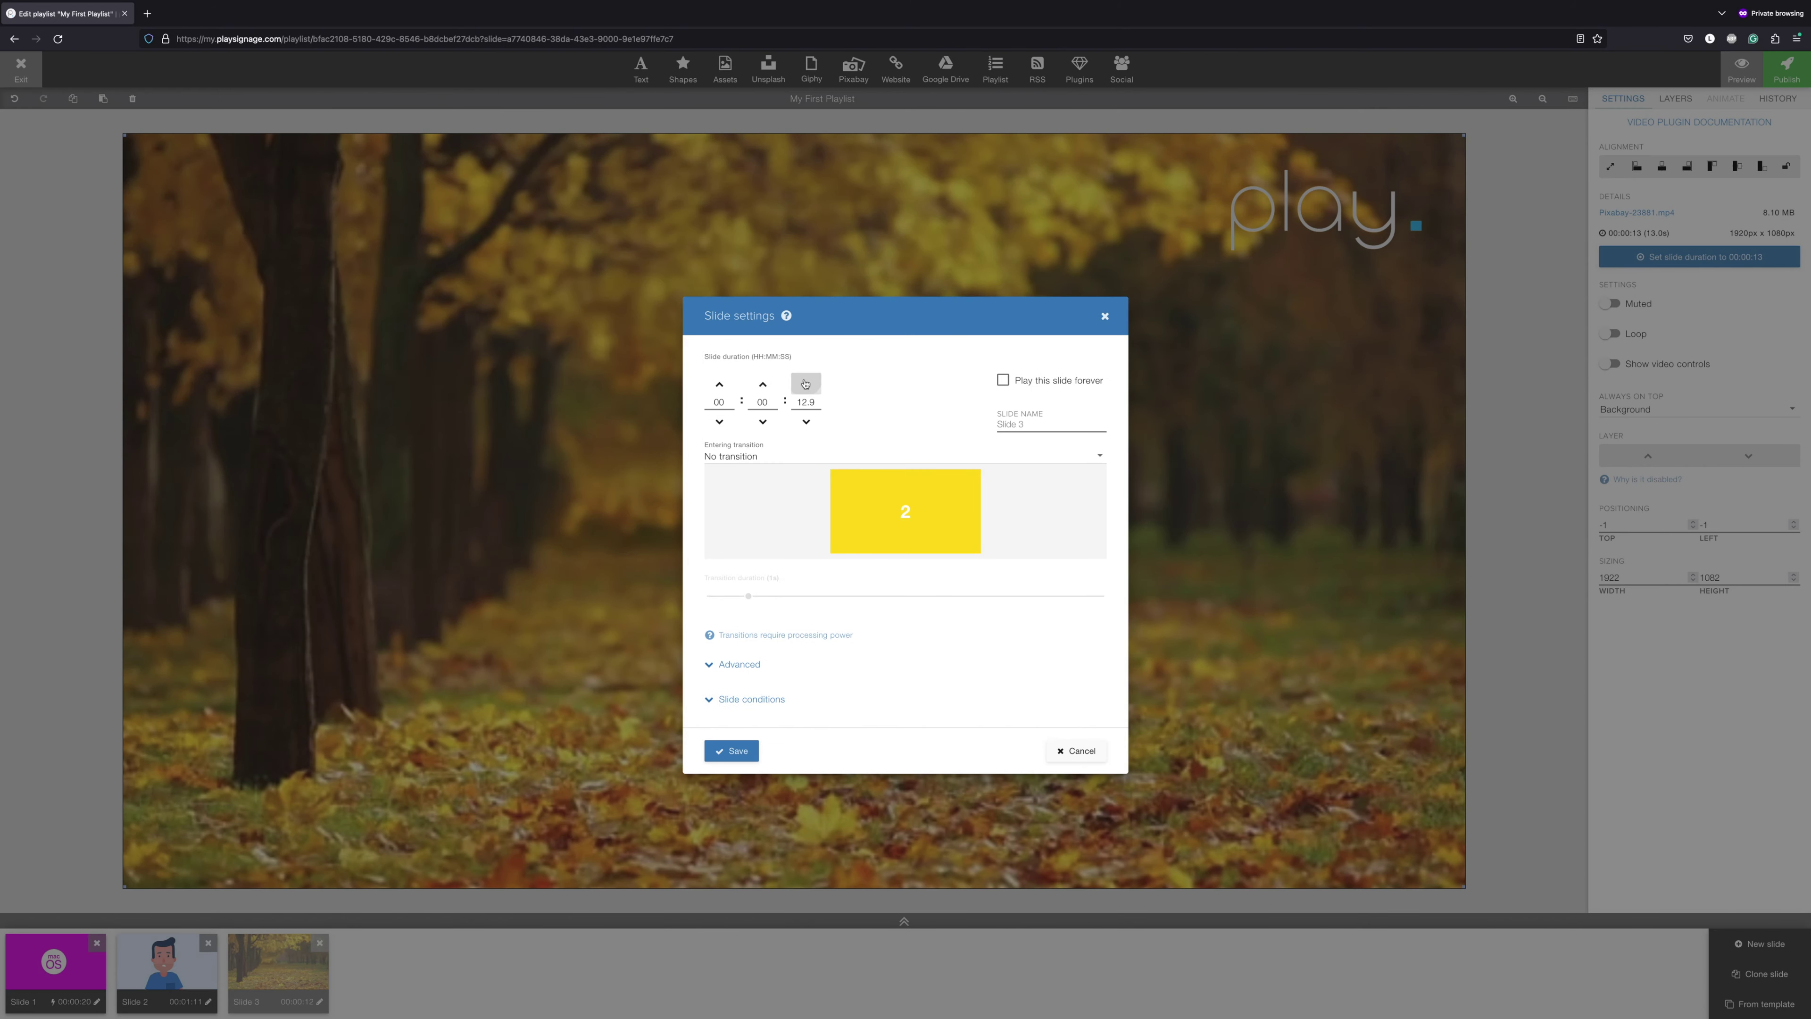
pyautogui.click(772, 461)
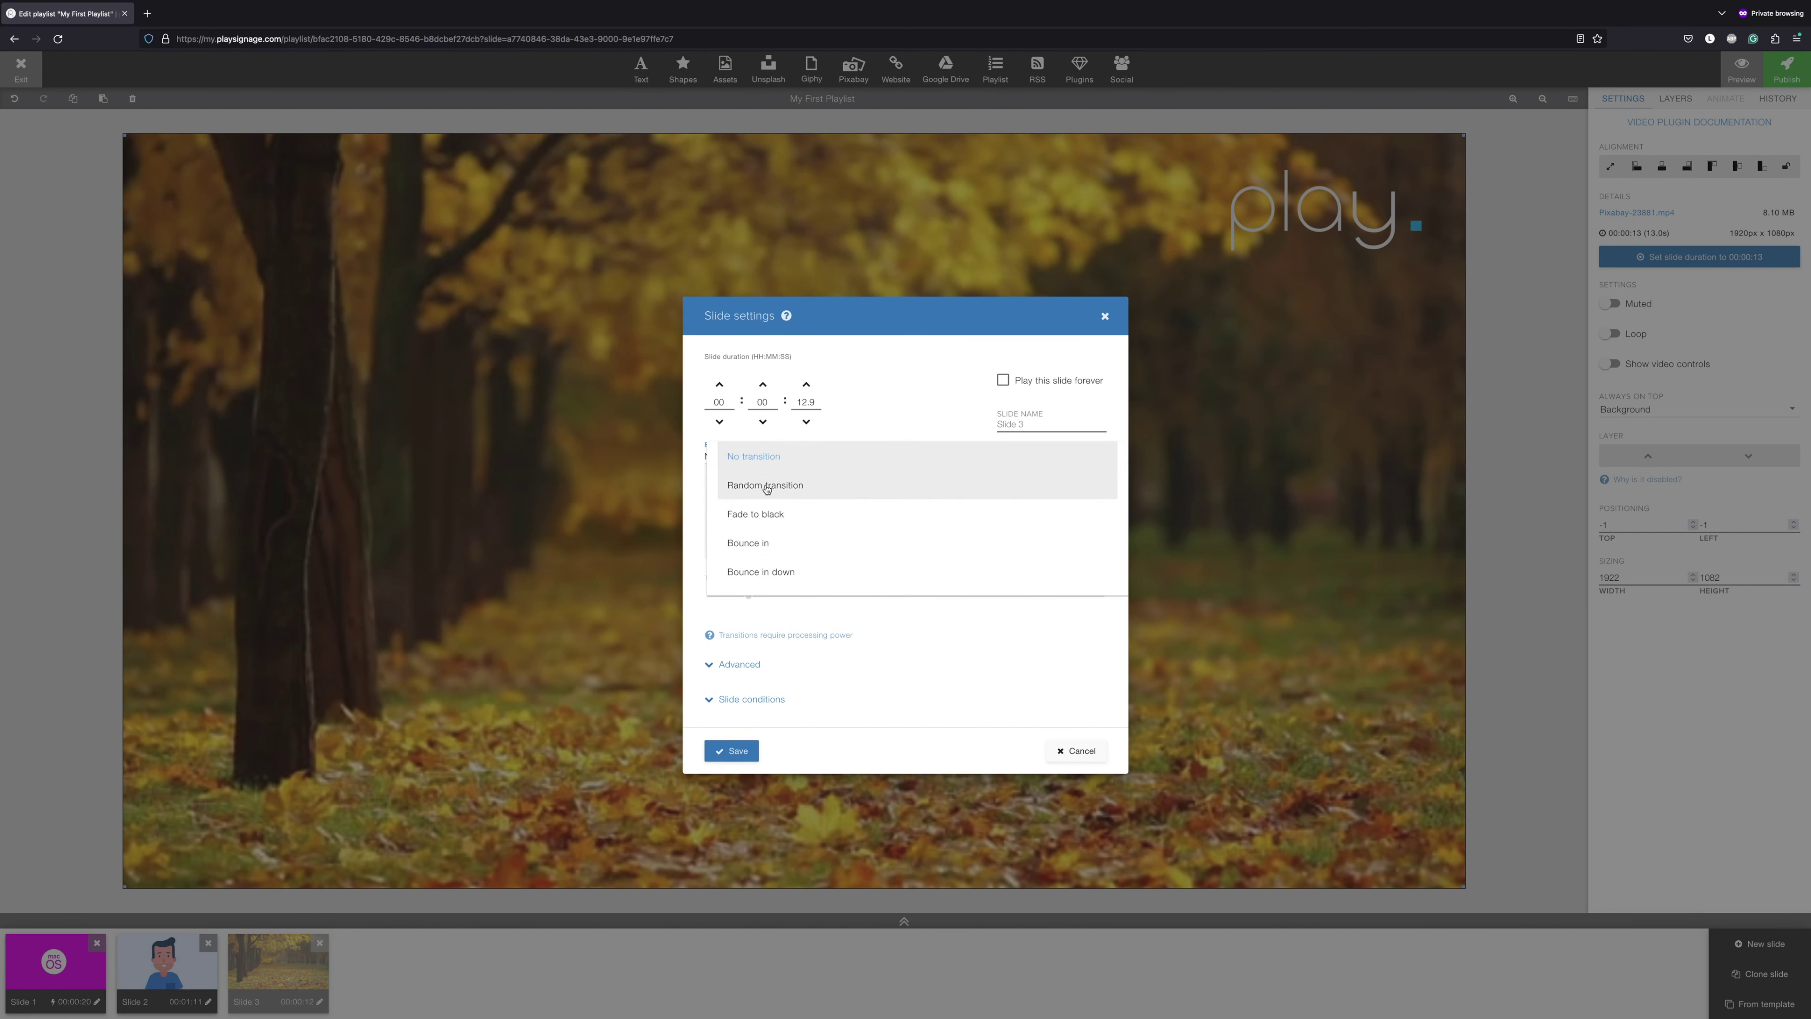
pyautogui.click(769, 514)
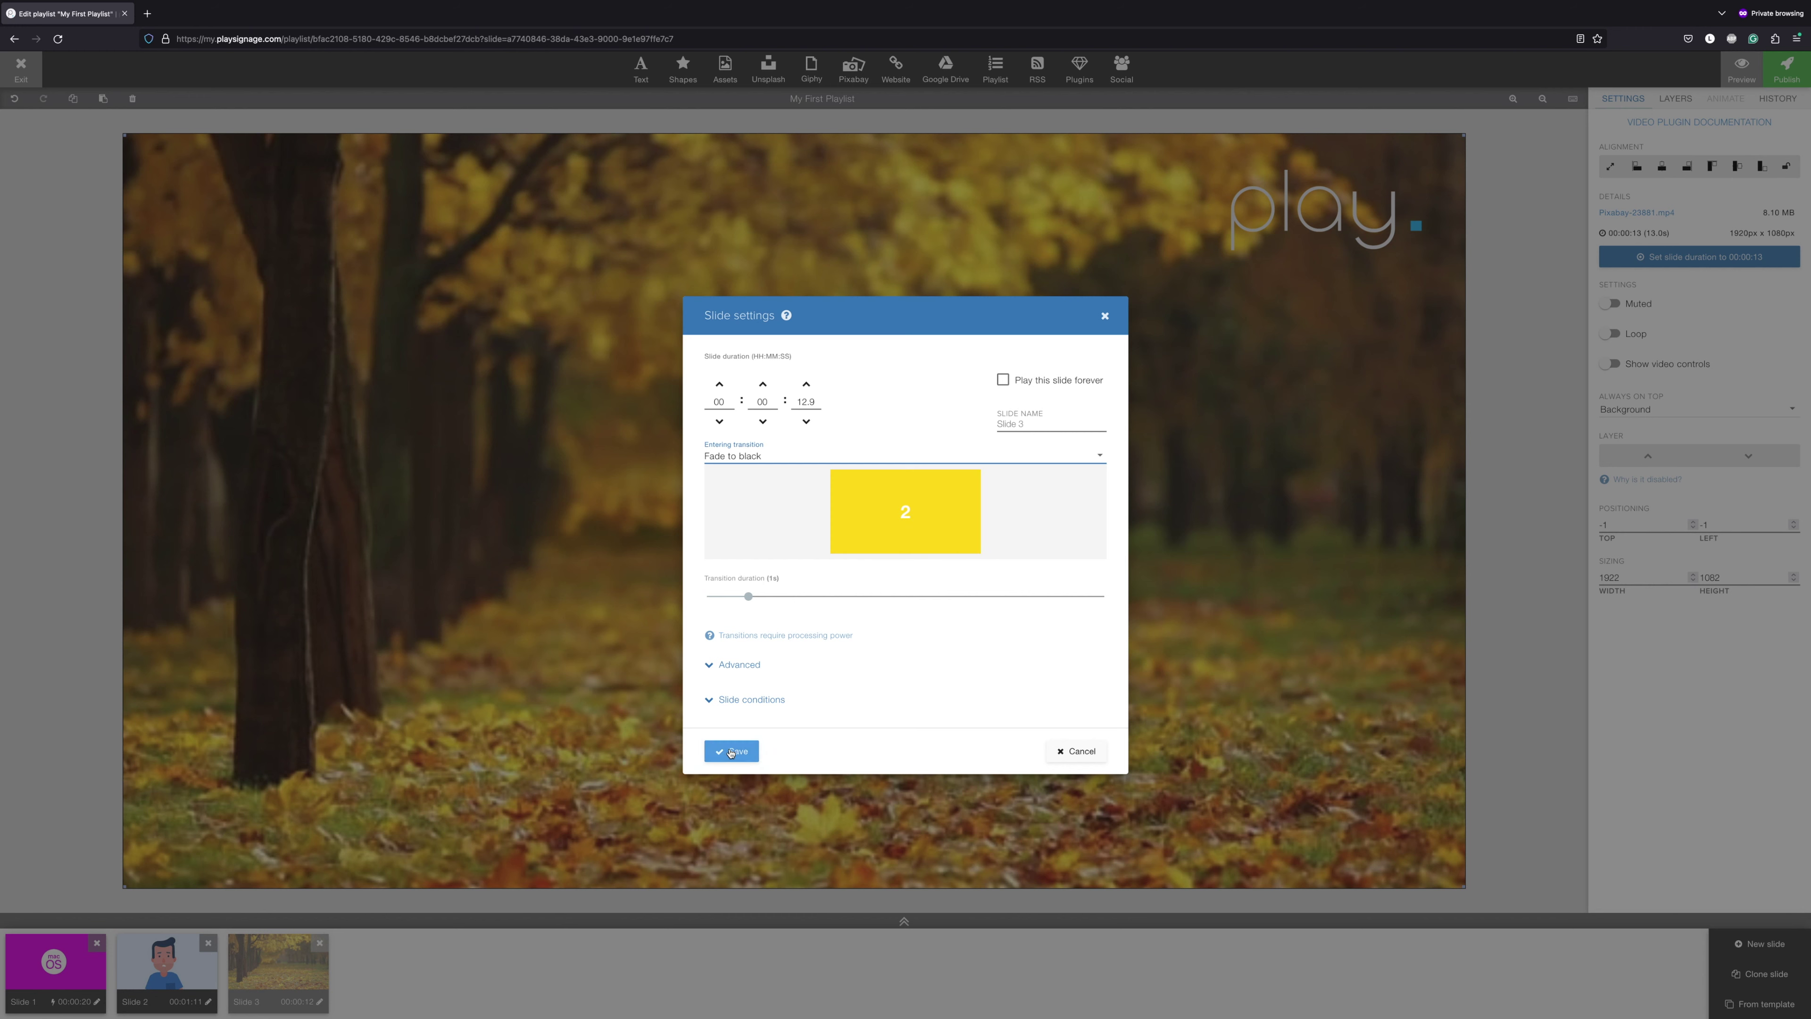
pyautogui.click(731, 751)
# Step: Animate slide 1's macOS image with Slide in top on entry and Slide out bottom on exit
pyautogui.click(39, 982)
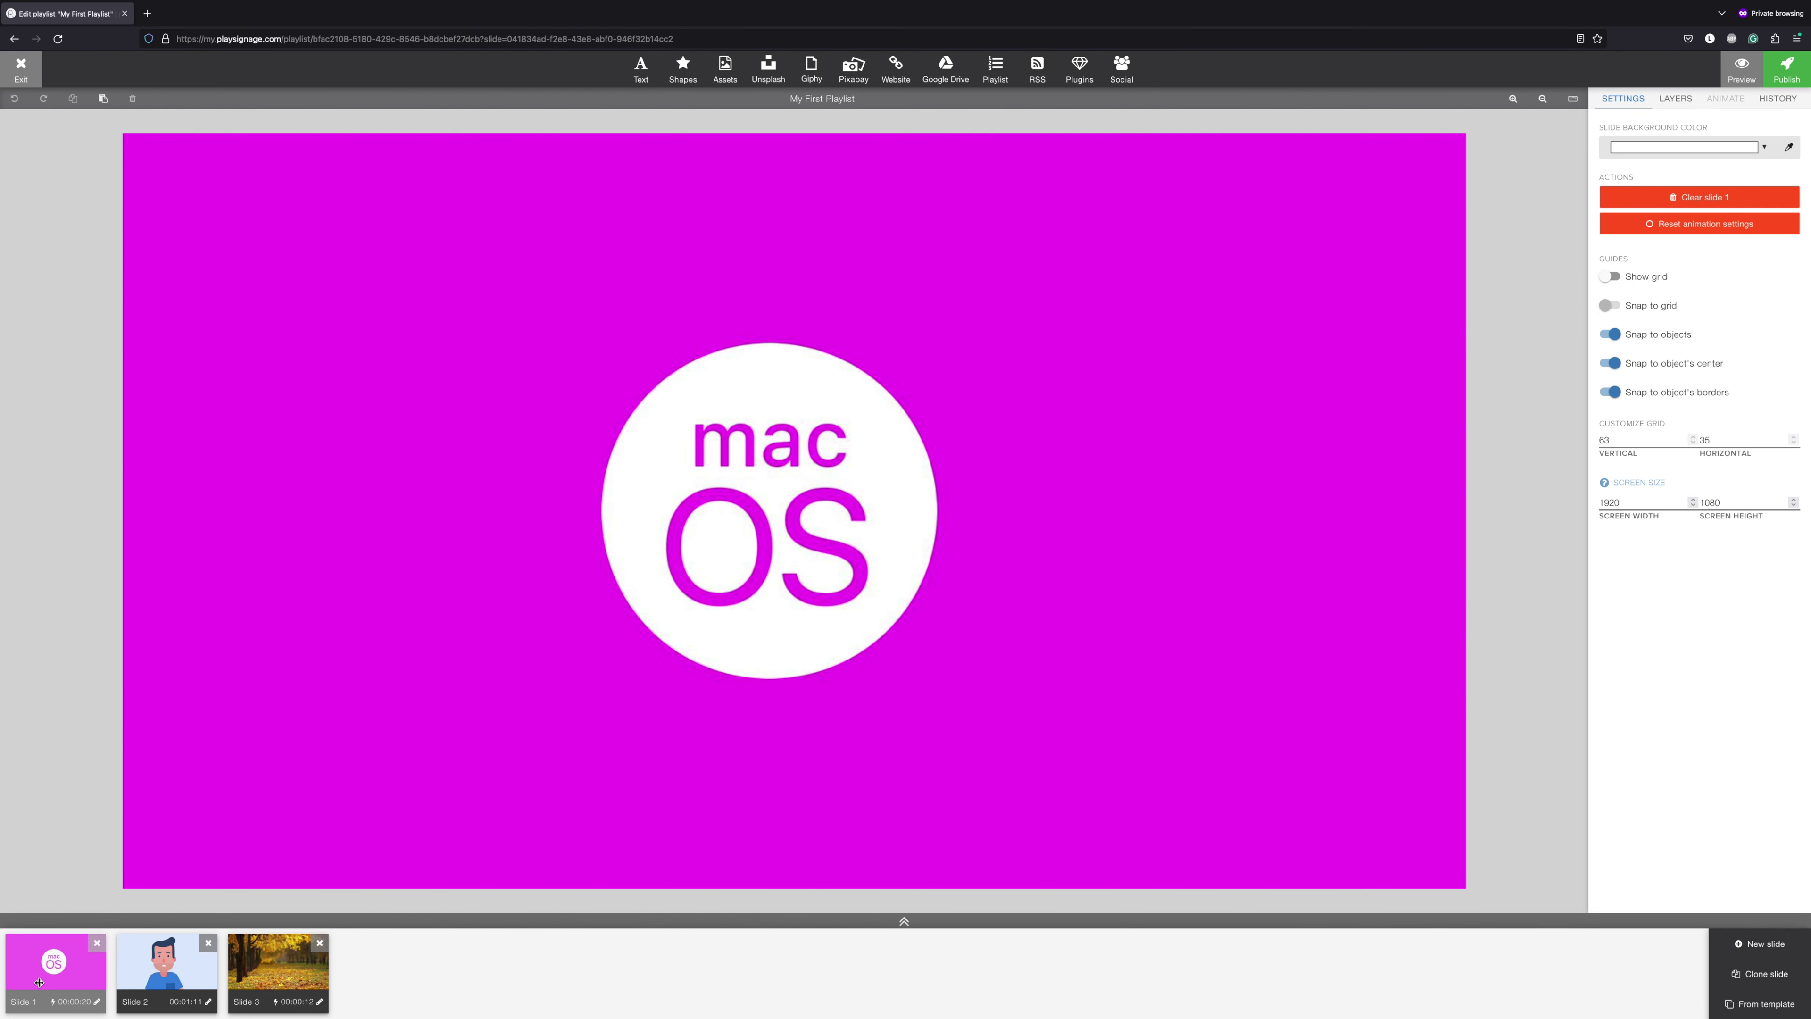
pyautogui.click(1433, 251)
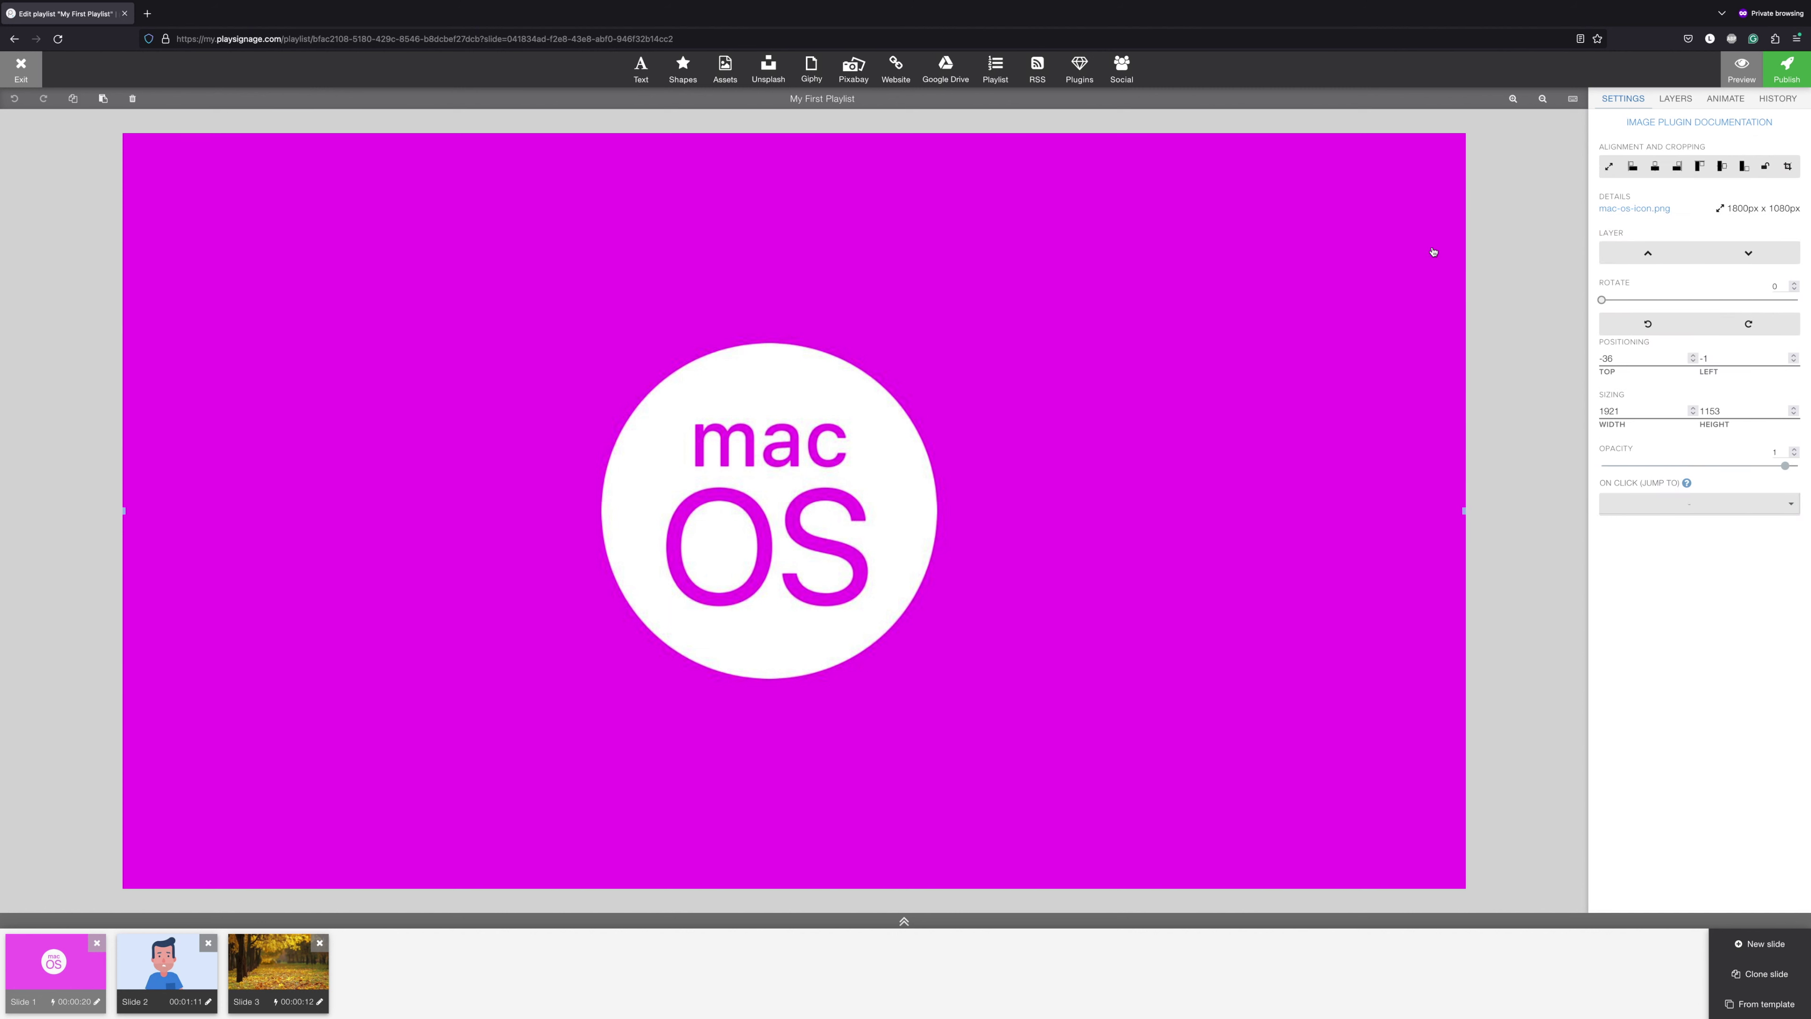
pyautogui.click(1727, 102)
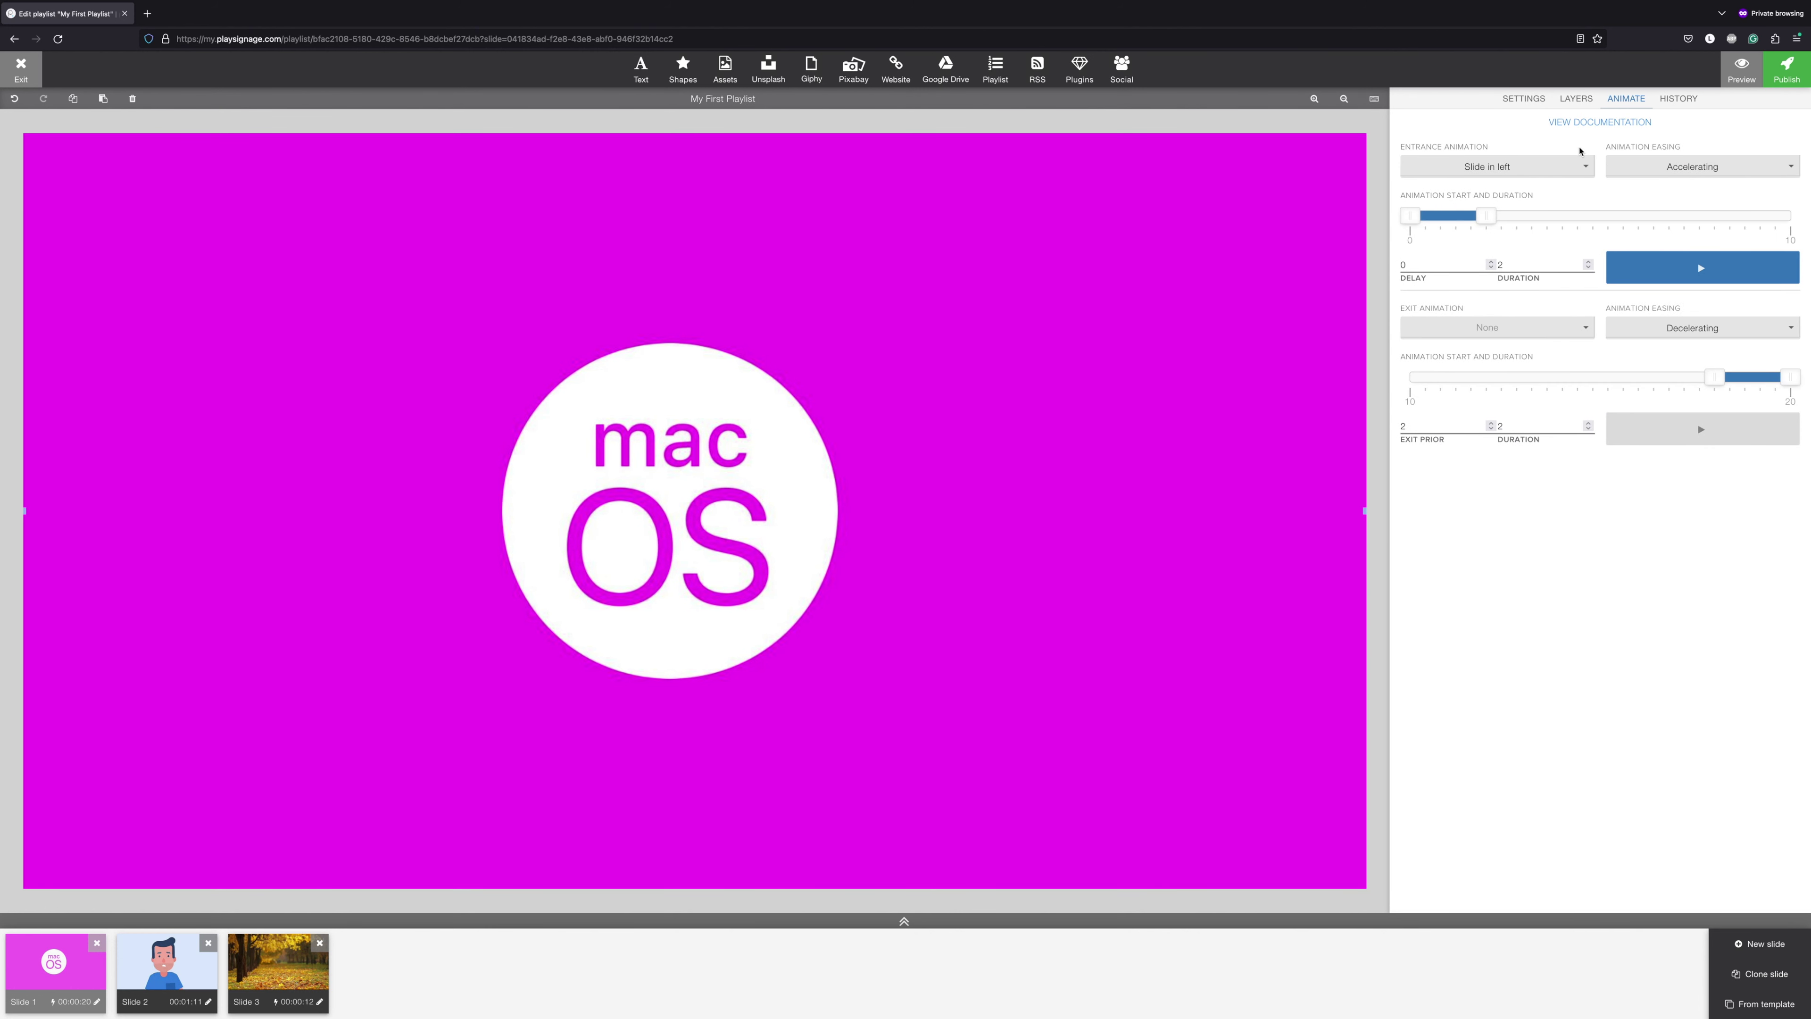
pyautogui.click(1556, 170)
pyautogui.click(1458, 224)
pyautogui.click(1612, 264)
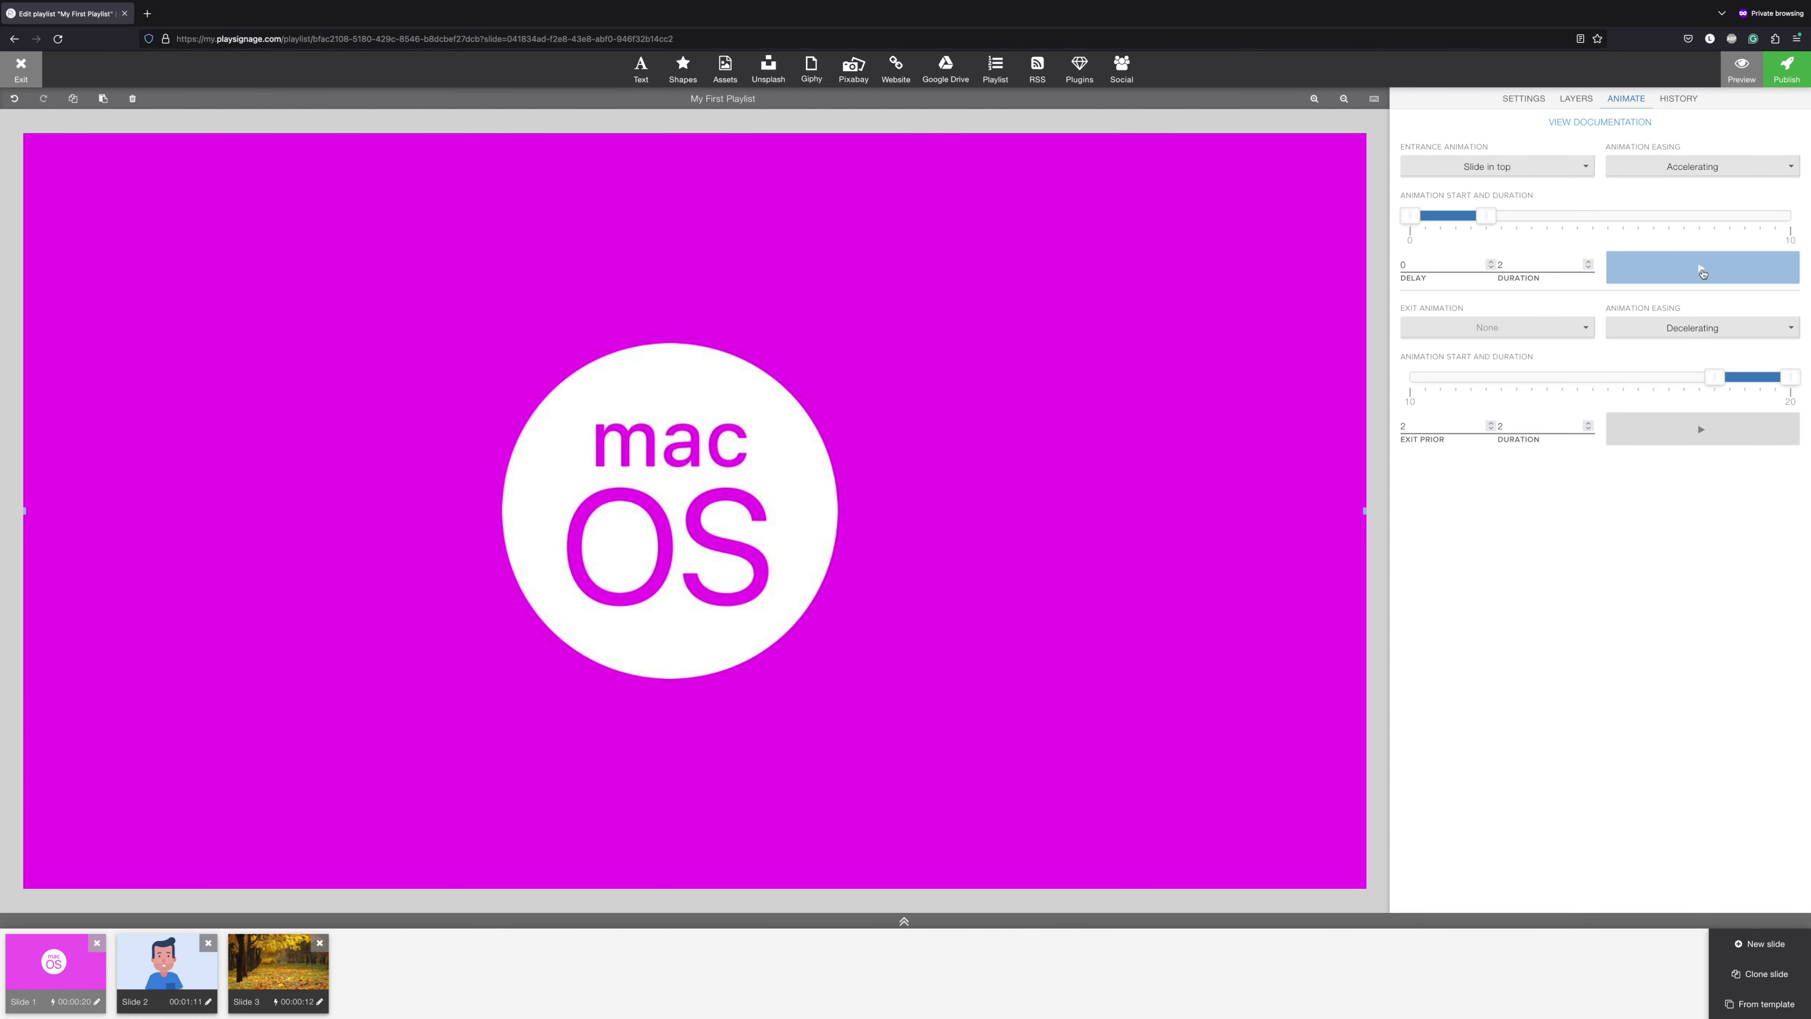
pyautogui.click(1567, 330)
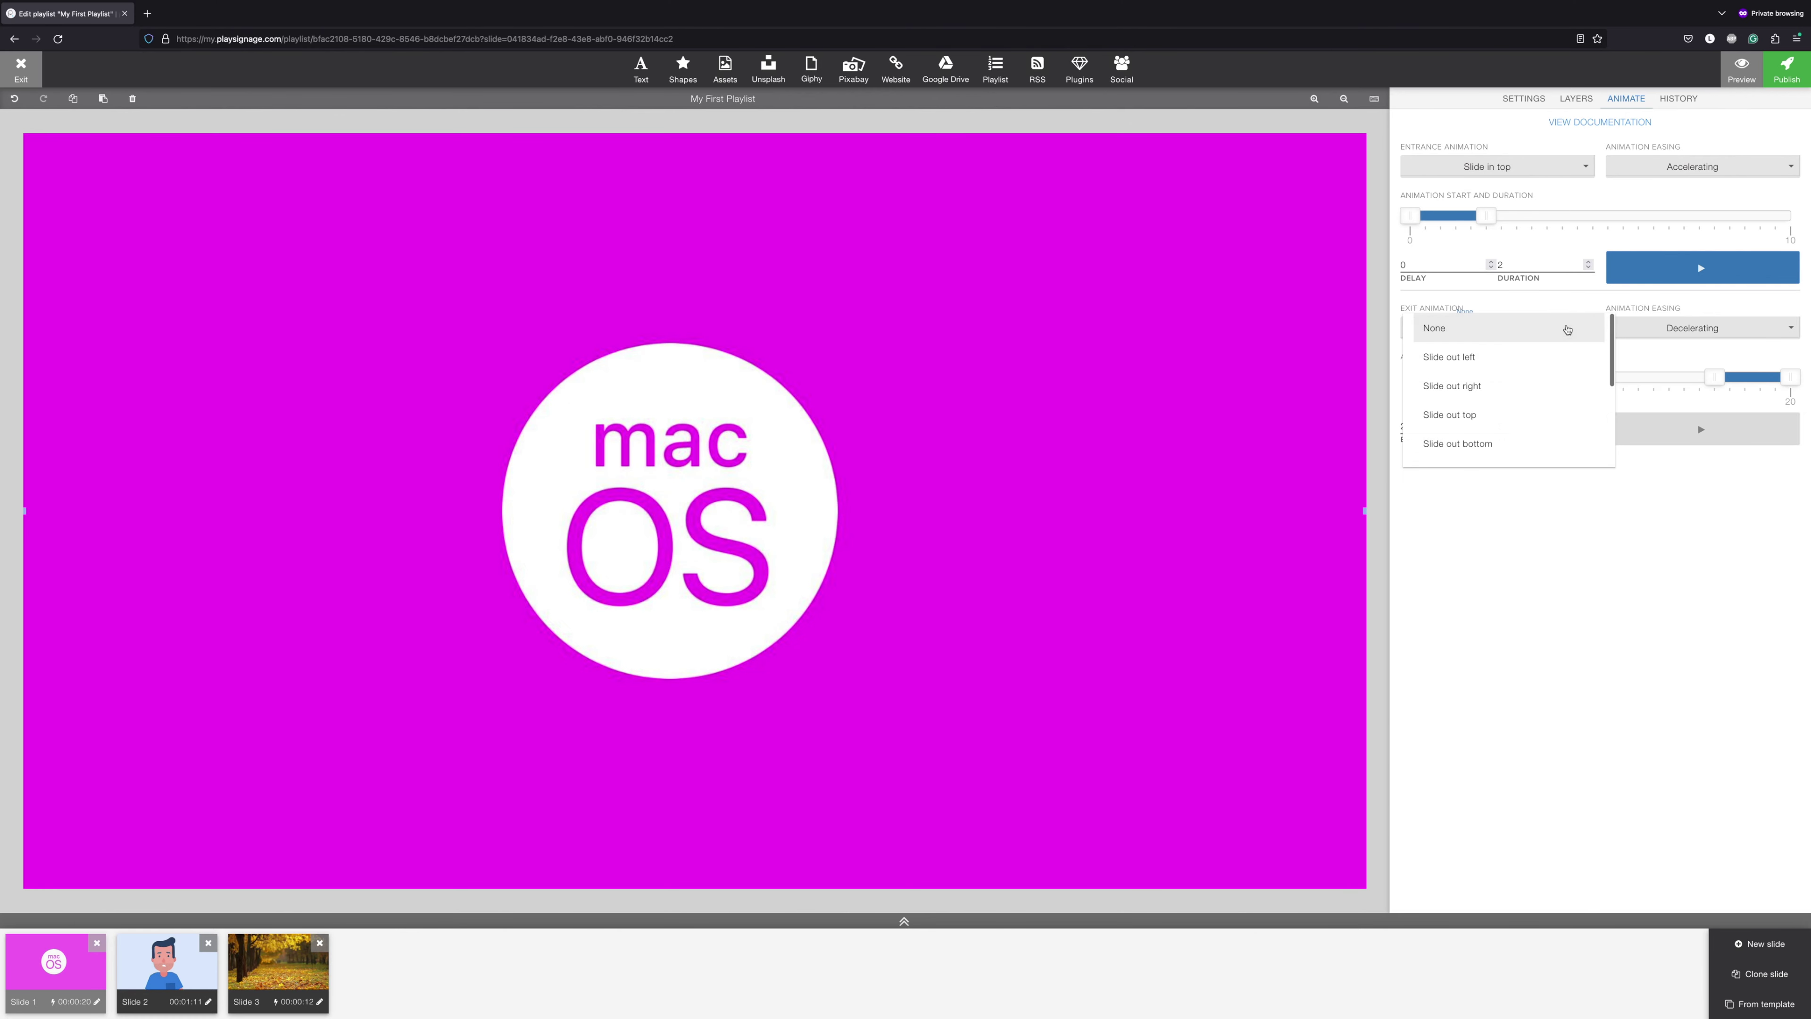
pyautogui.click(1481, 443)
pyautogui.click(1701, 431)
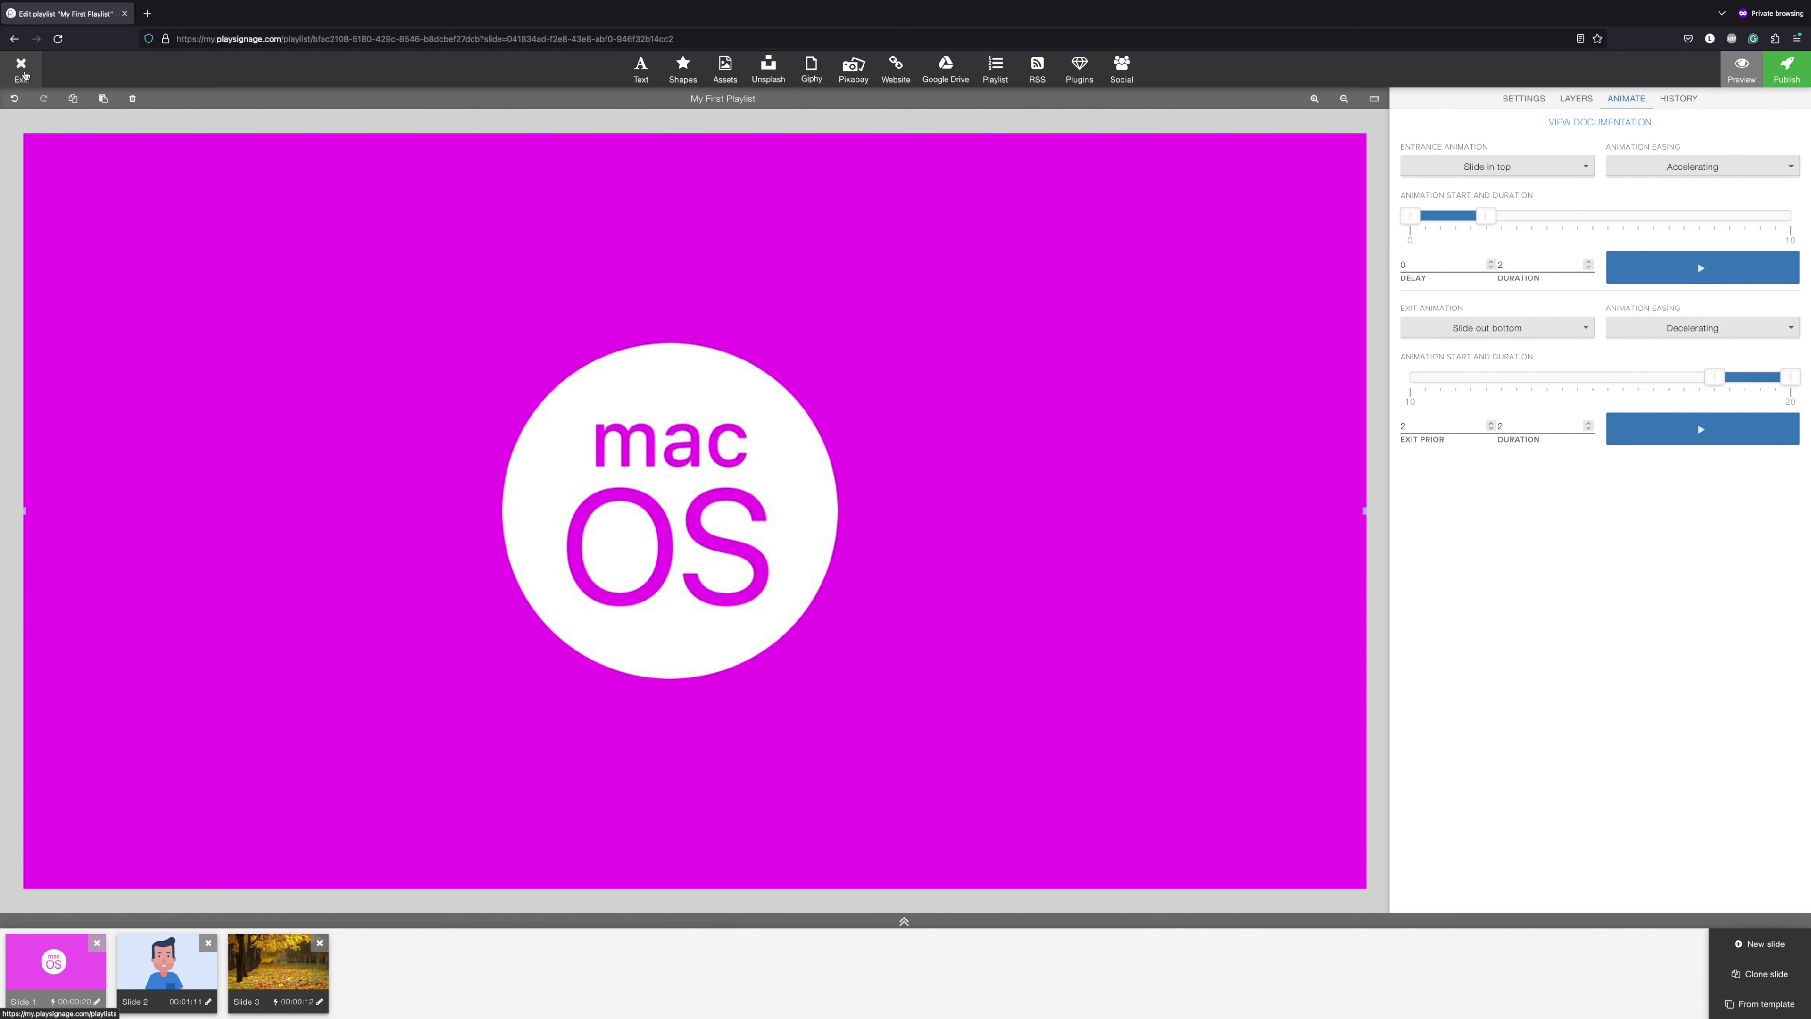
# Step: Back on the playlists list, create 'My Second Playlist' and open it in the editor
pyautogui.click(21, 70)
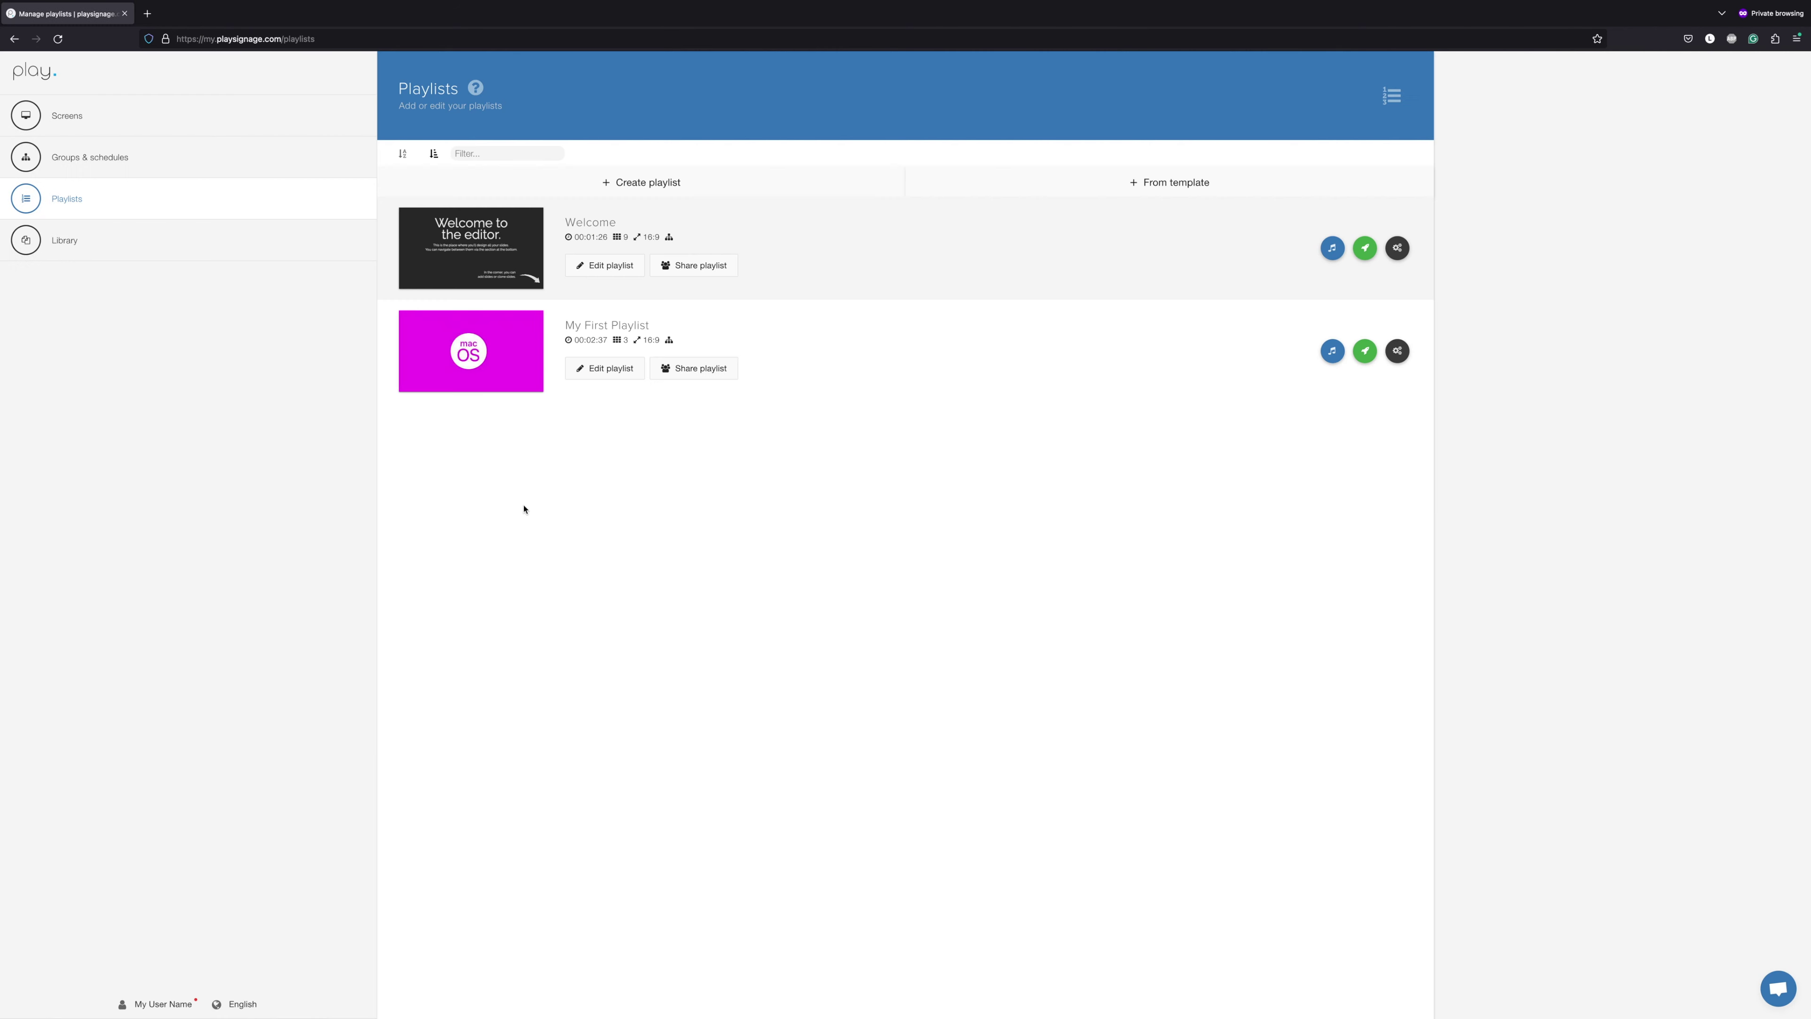
pyautogui.click(637, 183)
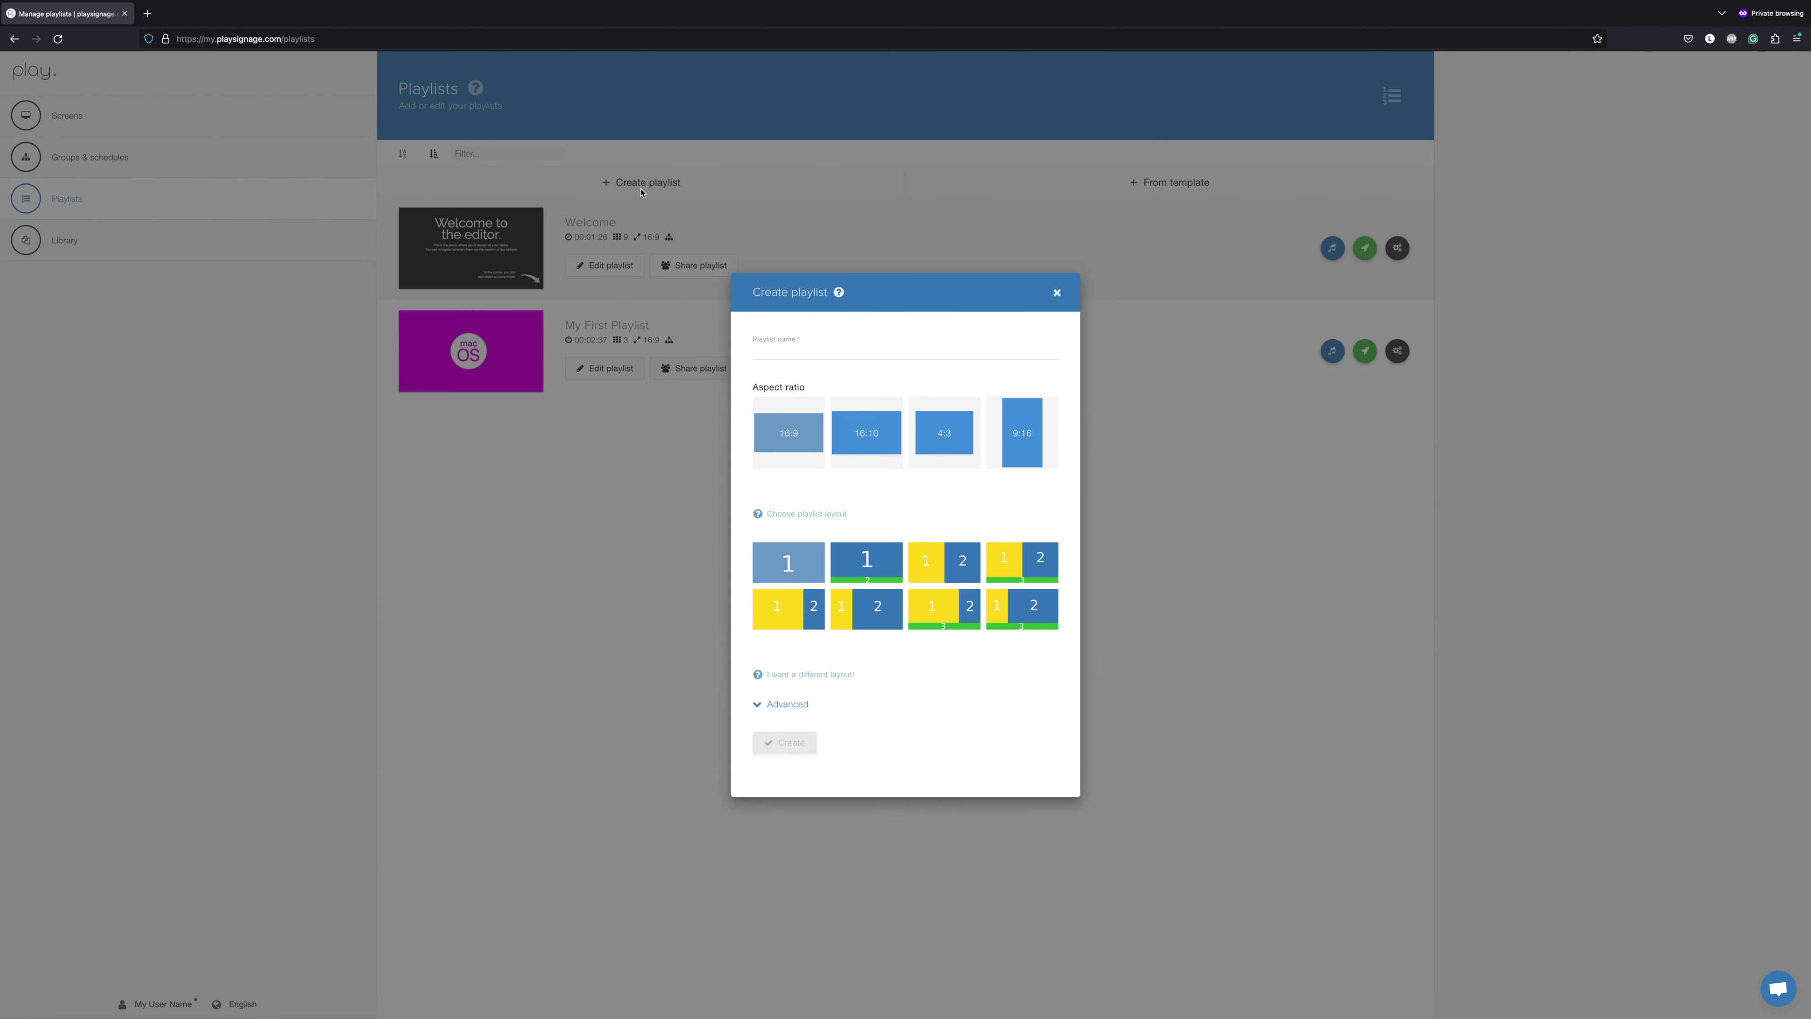
pyautogui.write('My Second Playlist')
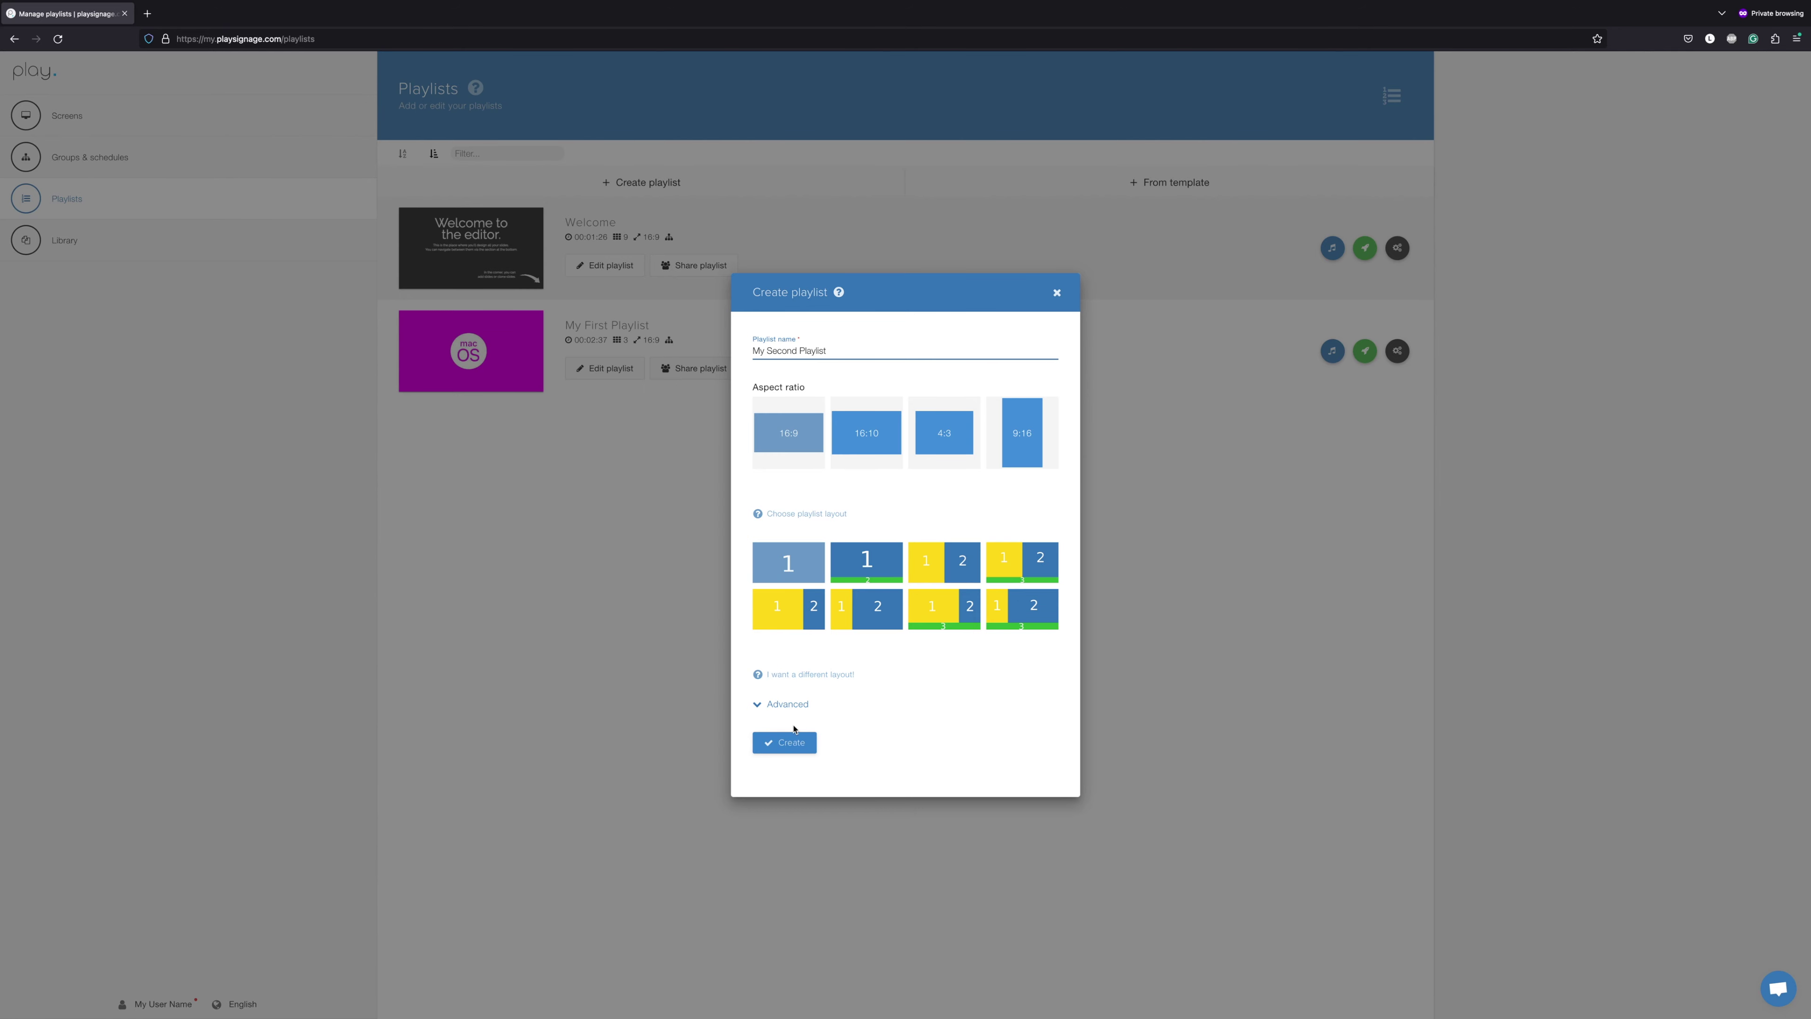
pyautogui.click(791, 742)
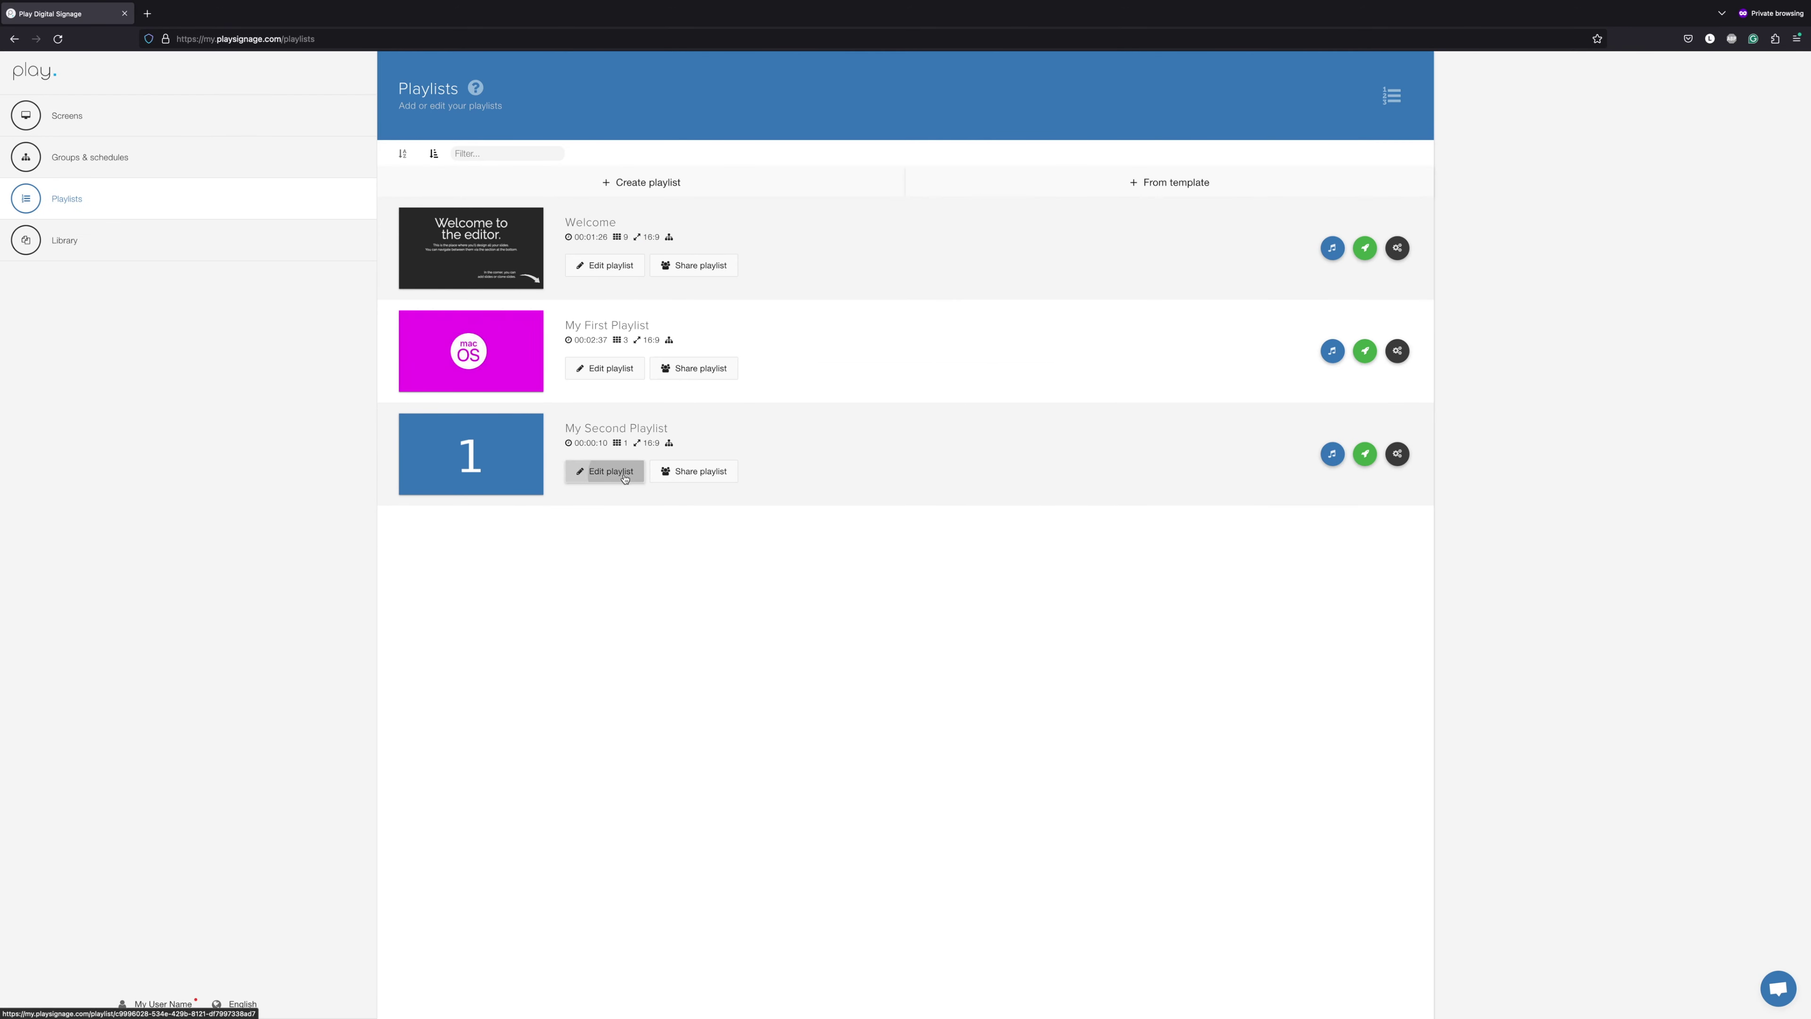
pyautogui.click(624, 476)
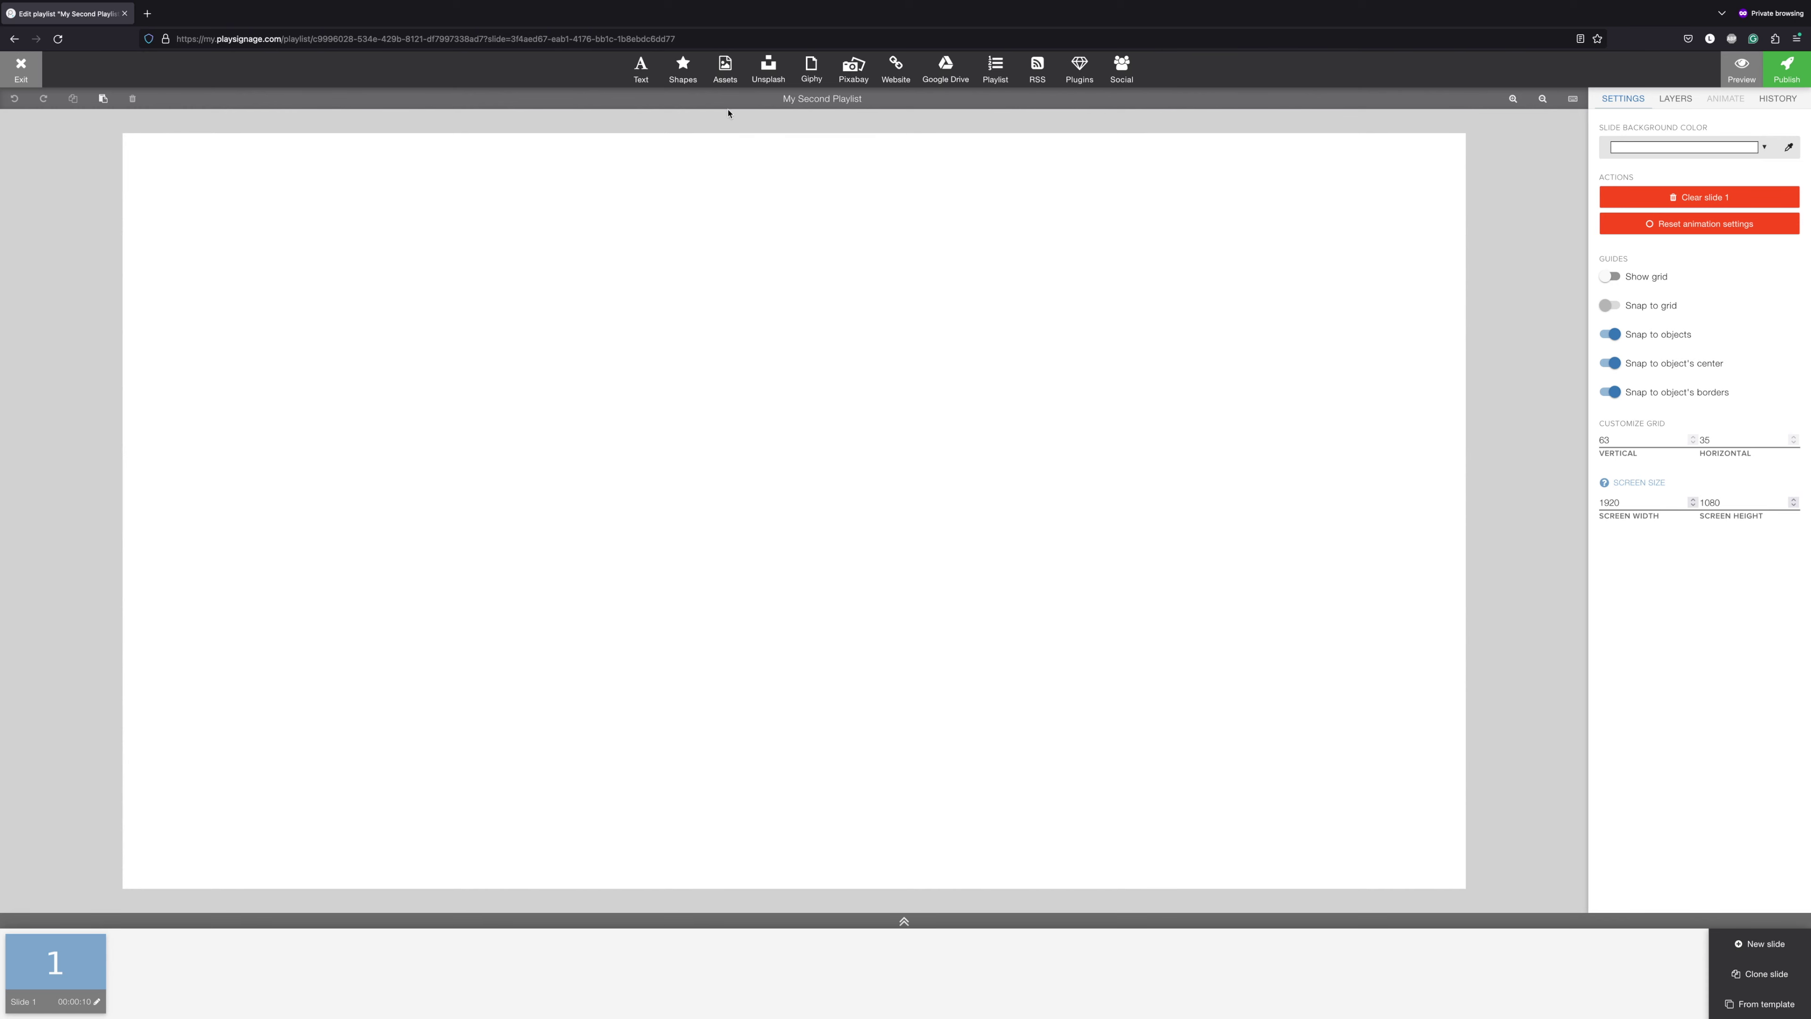
# Step: From the media library, choose the macOS, Amazon and Windows logos to import as separate slides
pyautogui.click(726, 70)
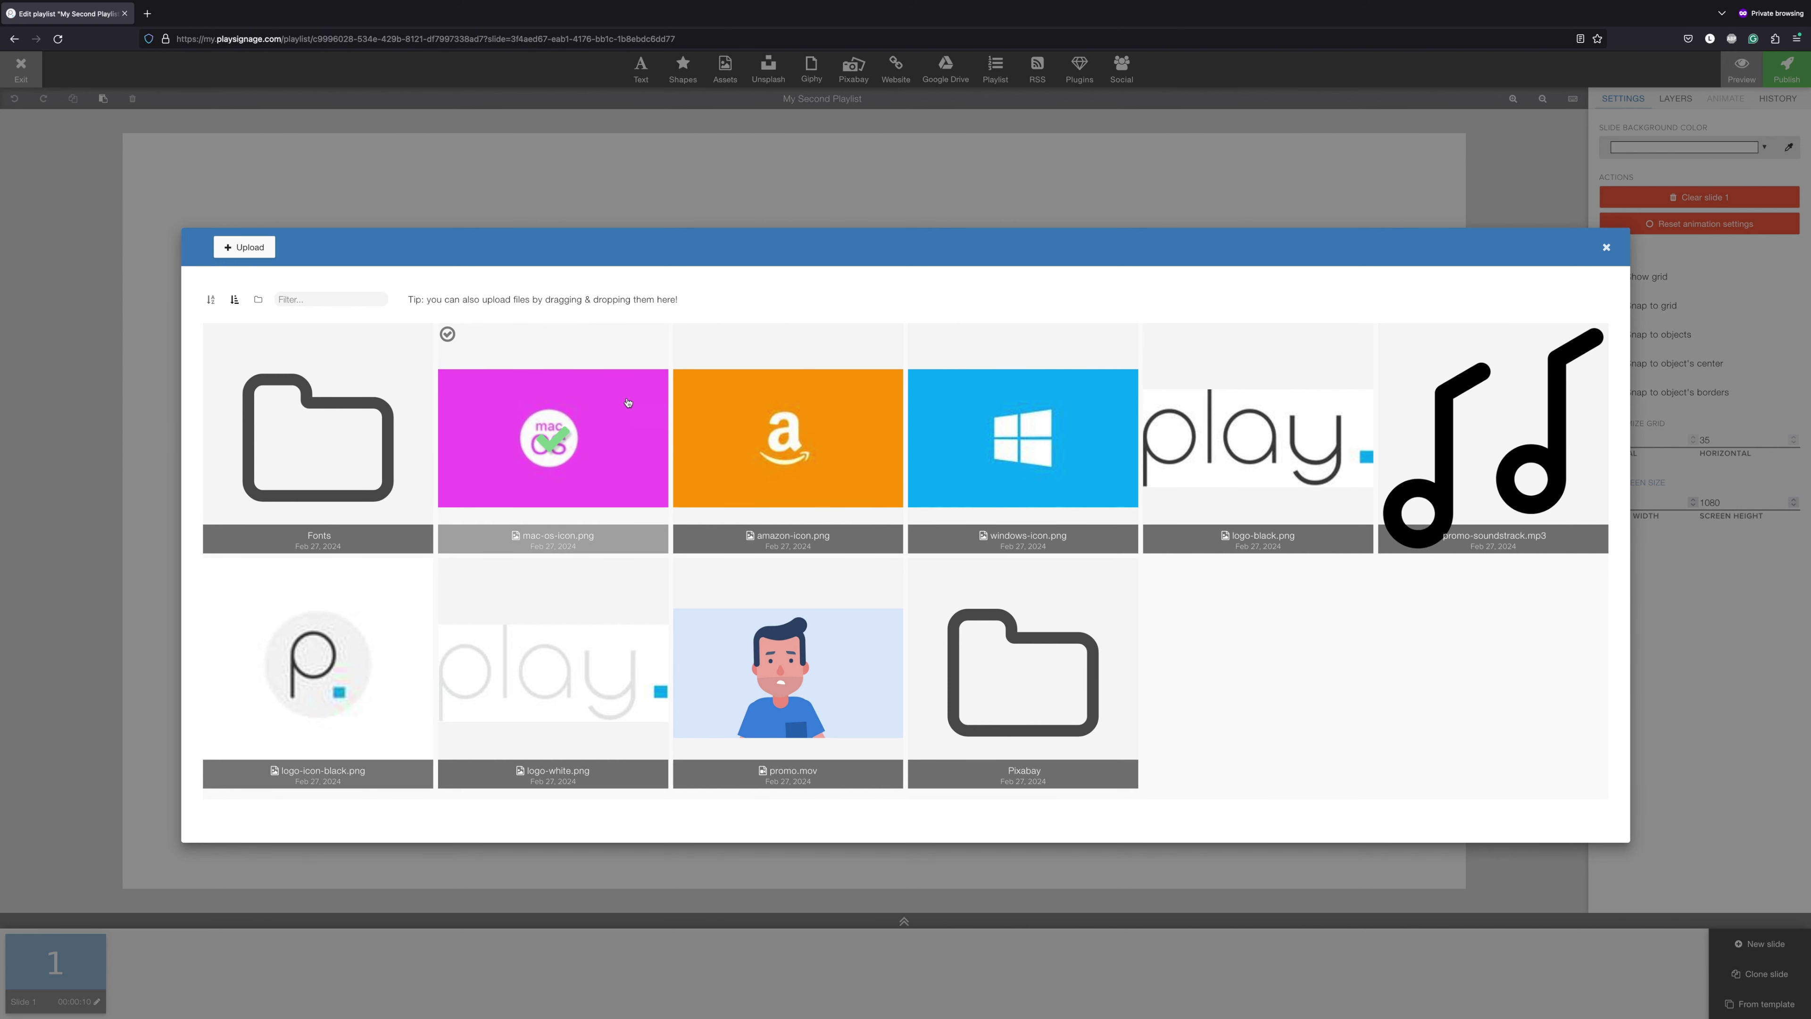
pyautogui.click(448, 334)
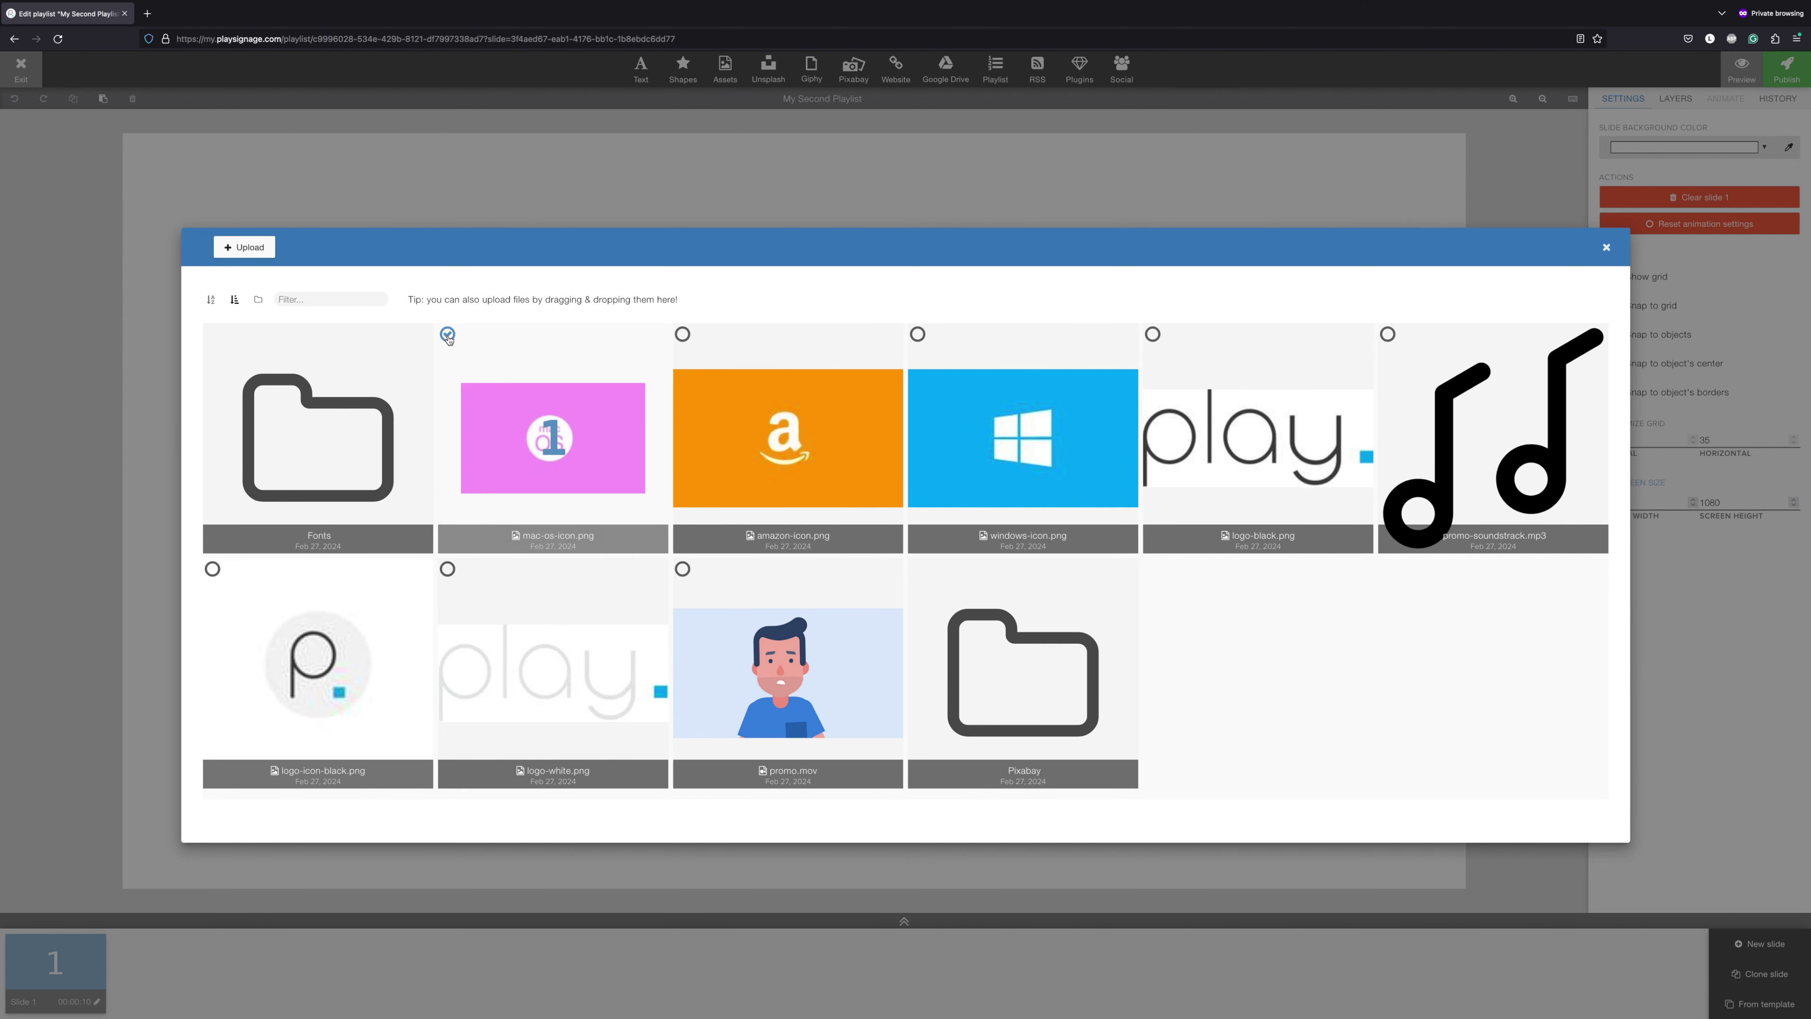
pyautogui.click(682, 335)
pyautogui.click(916, 335)
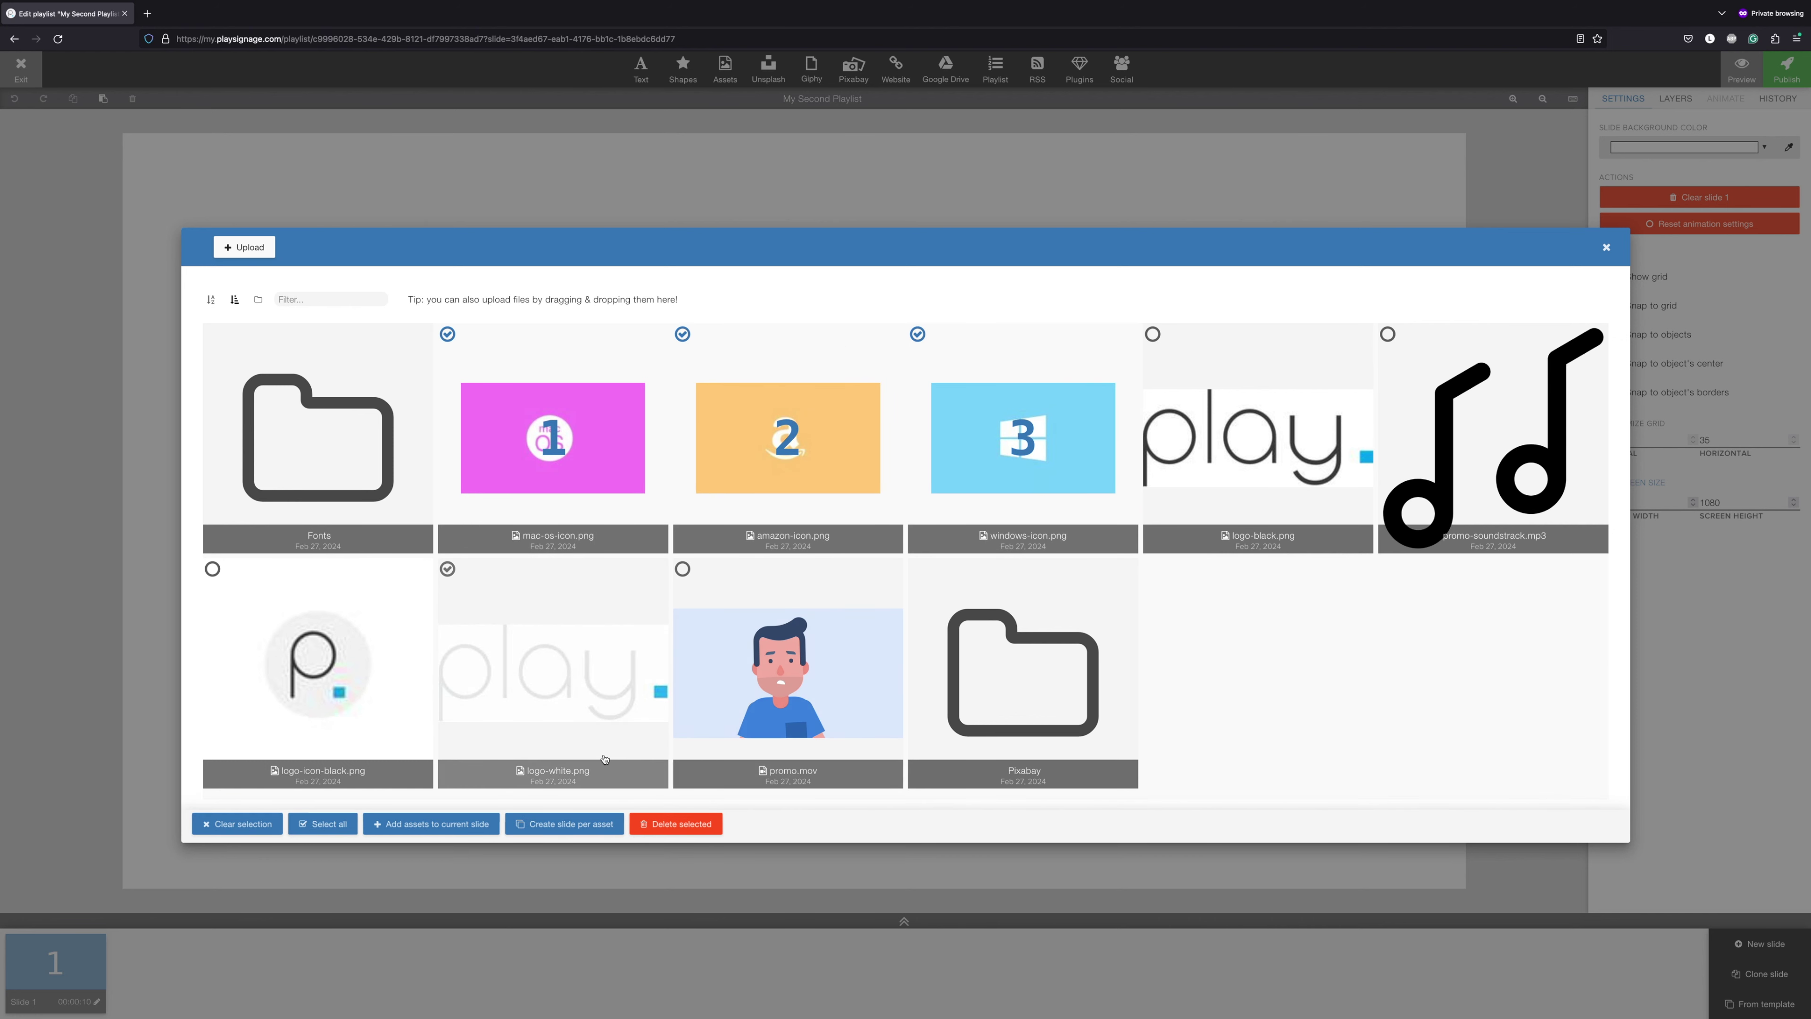
pyautogui.click(606, 823)
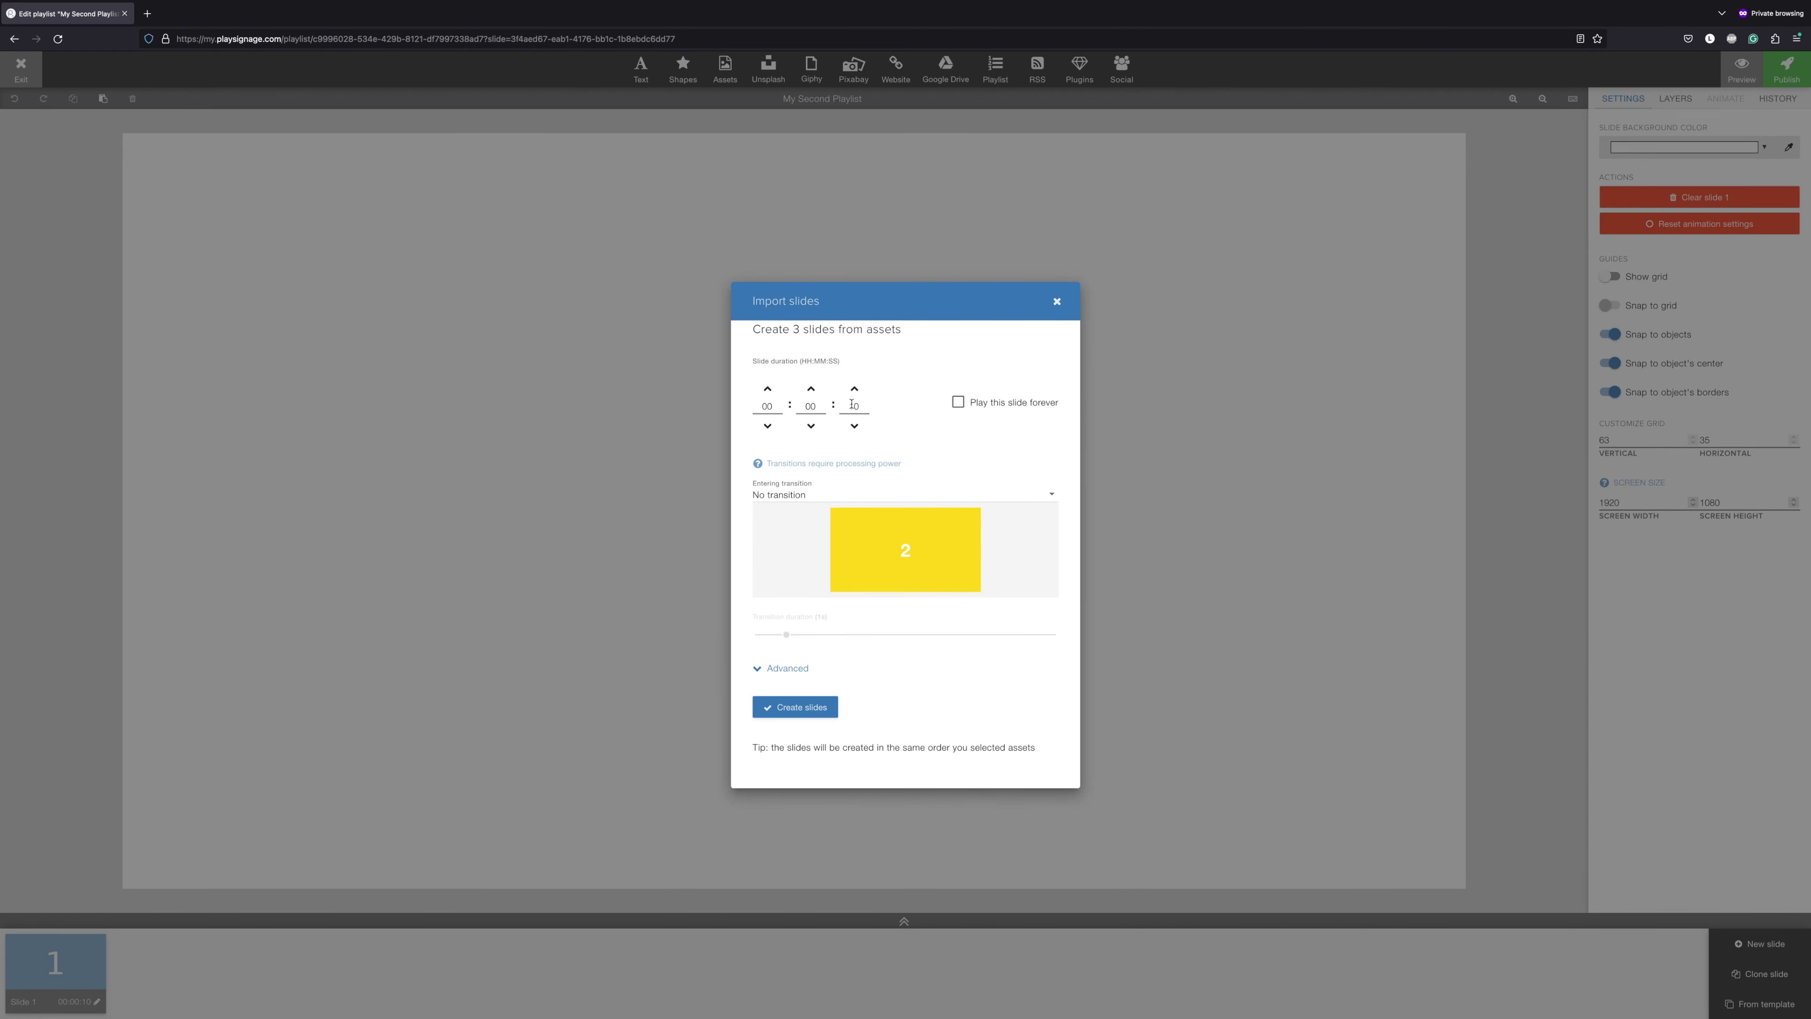
# Step: Set the new slides' duration to 3 seconds with a fade to black entering transition
pyautogui.click(855, 426)
pyautogui.click(856, 426)
pyautogui.click(855, 427)
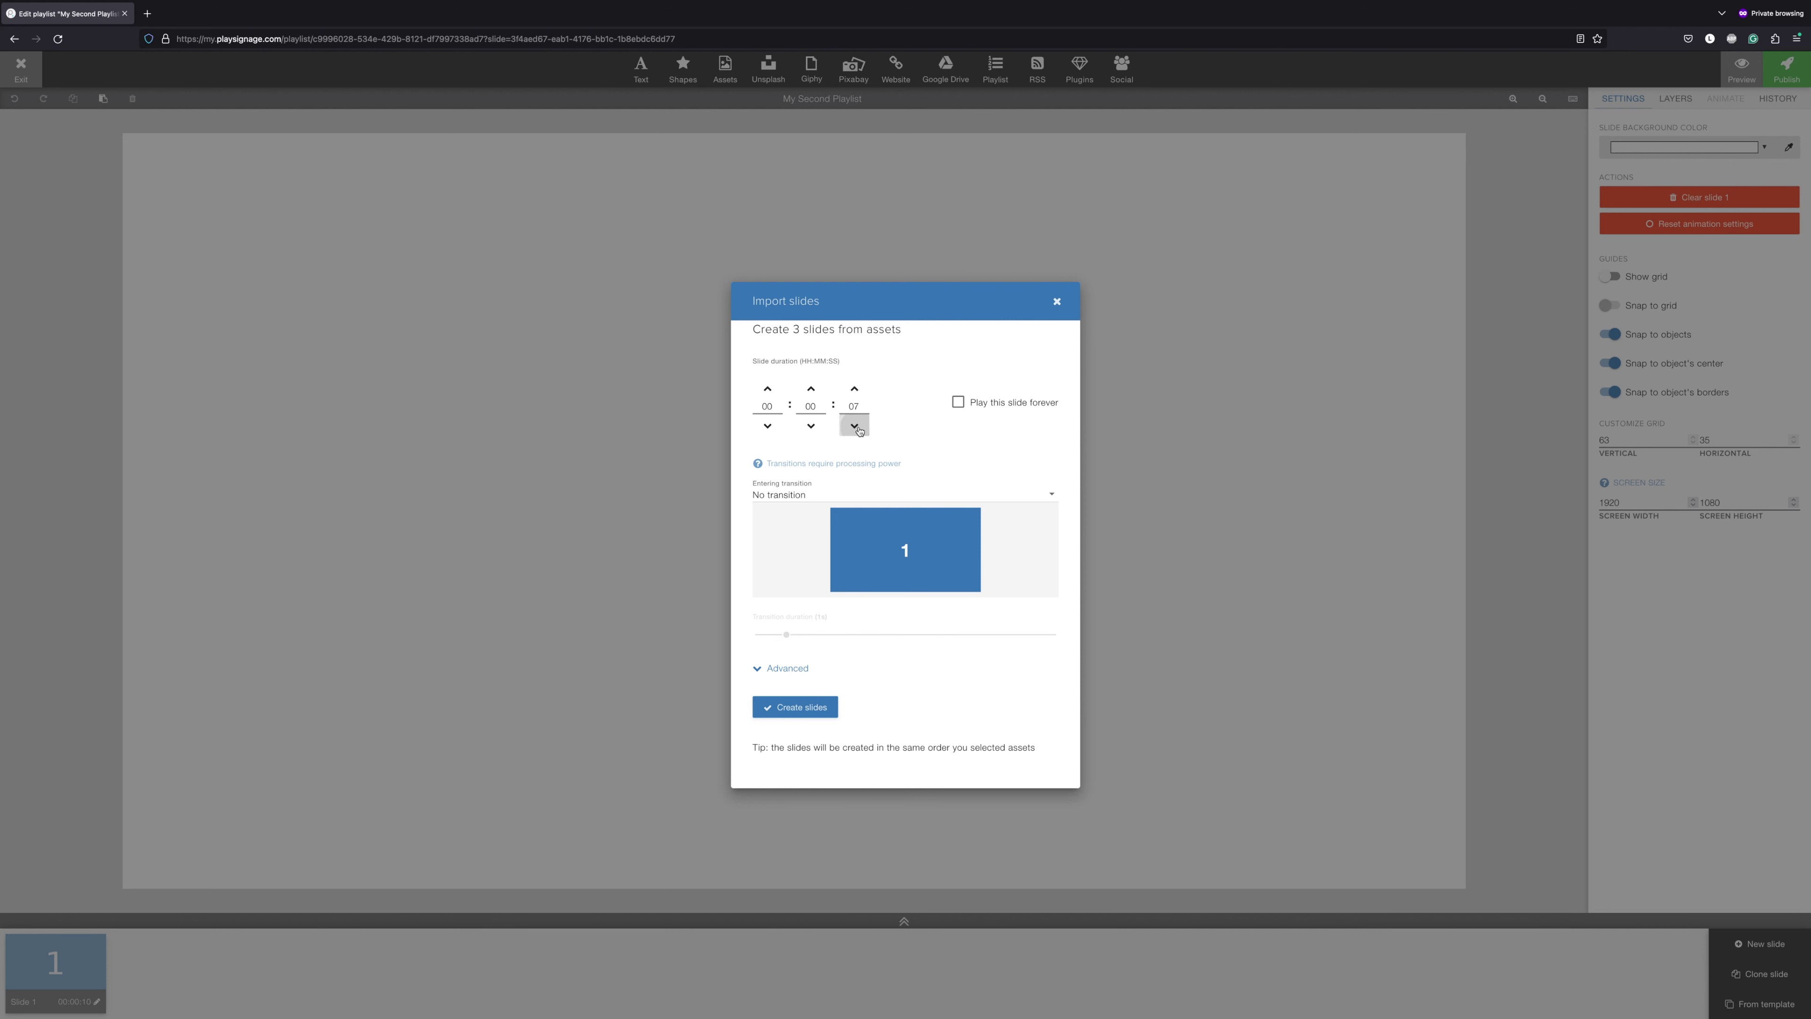
pyautogui.click(855, 427)
pyautogui.click(855, 426)
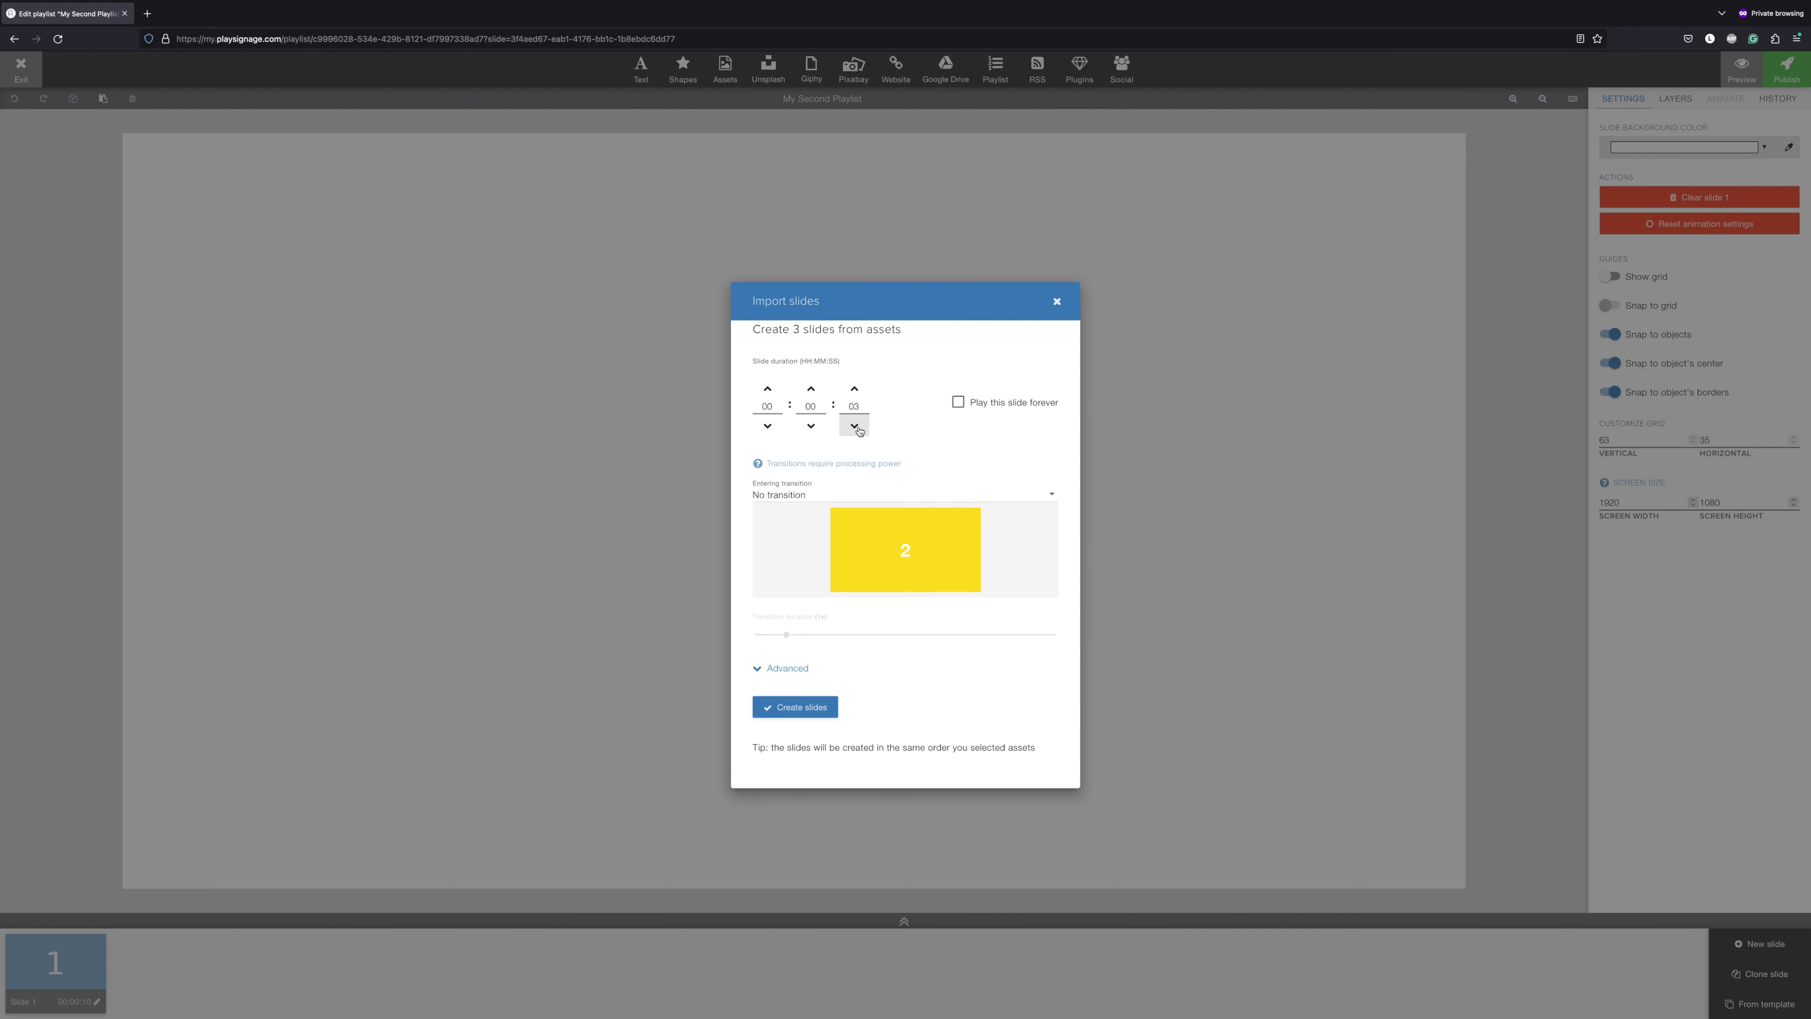
pyautogui.click(783, 503)
pyautogui.click(781, 555)
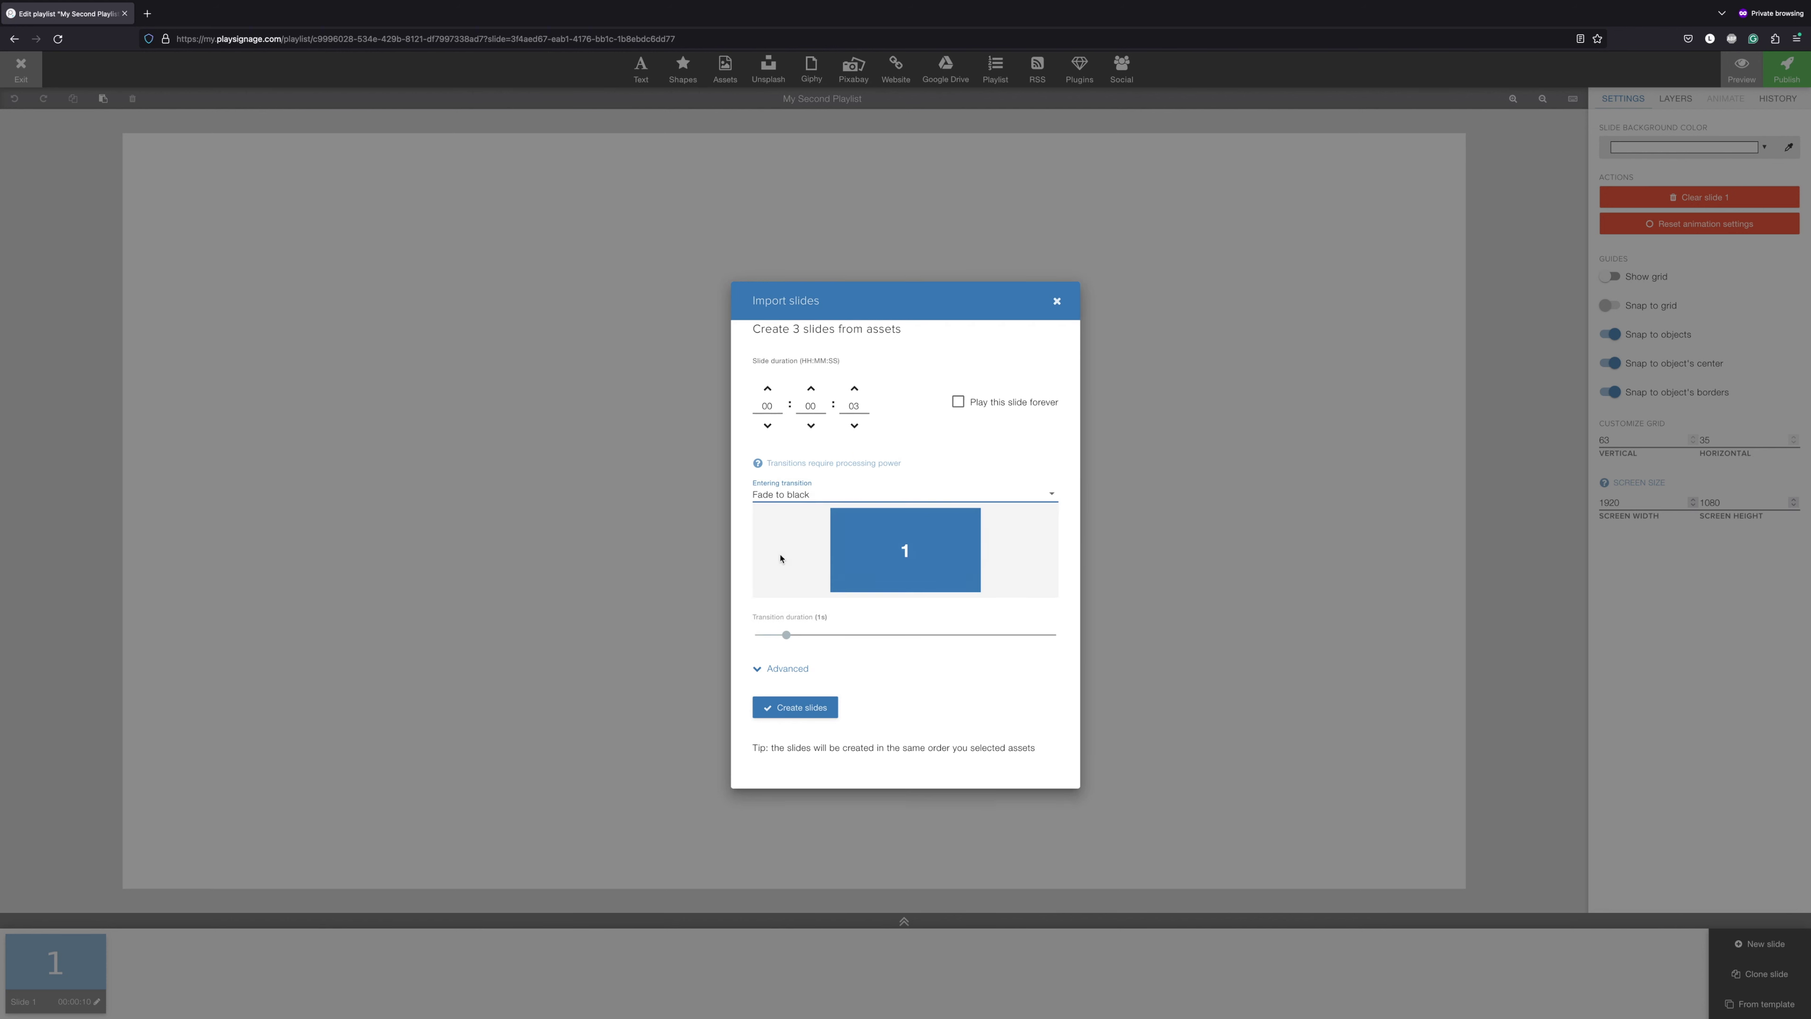
# Step: Set Advanced scaling to Scale to fill and create the three logo slides
pyautogui.click(784, 669)
pyautogui.click(783, 648)
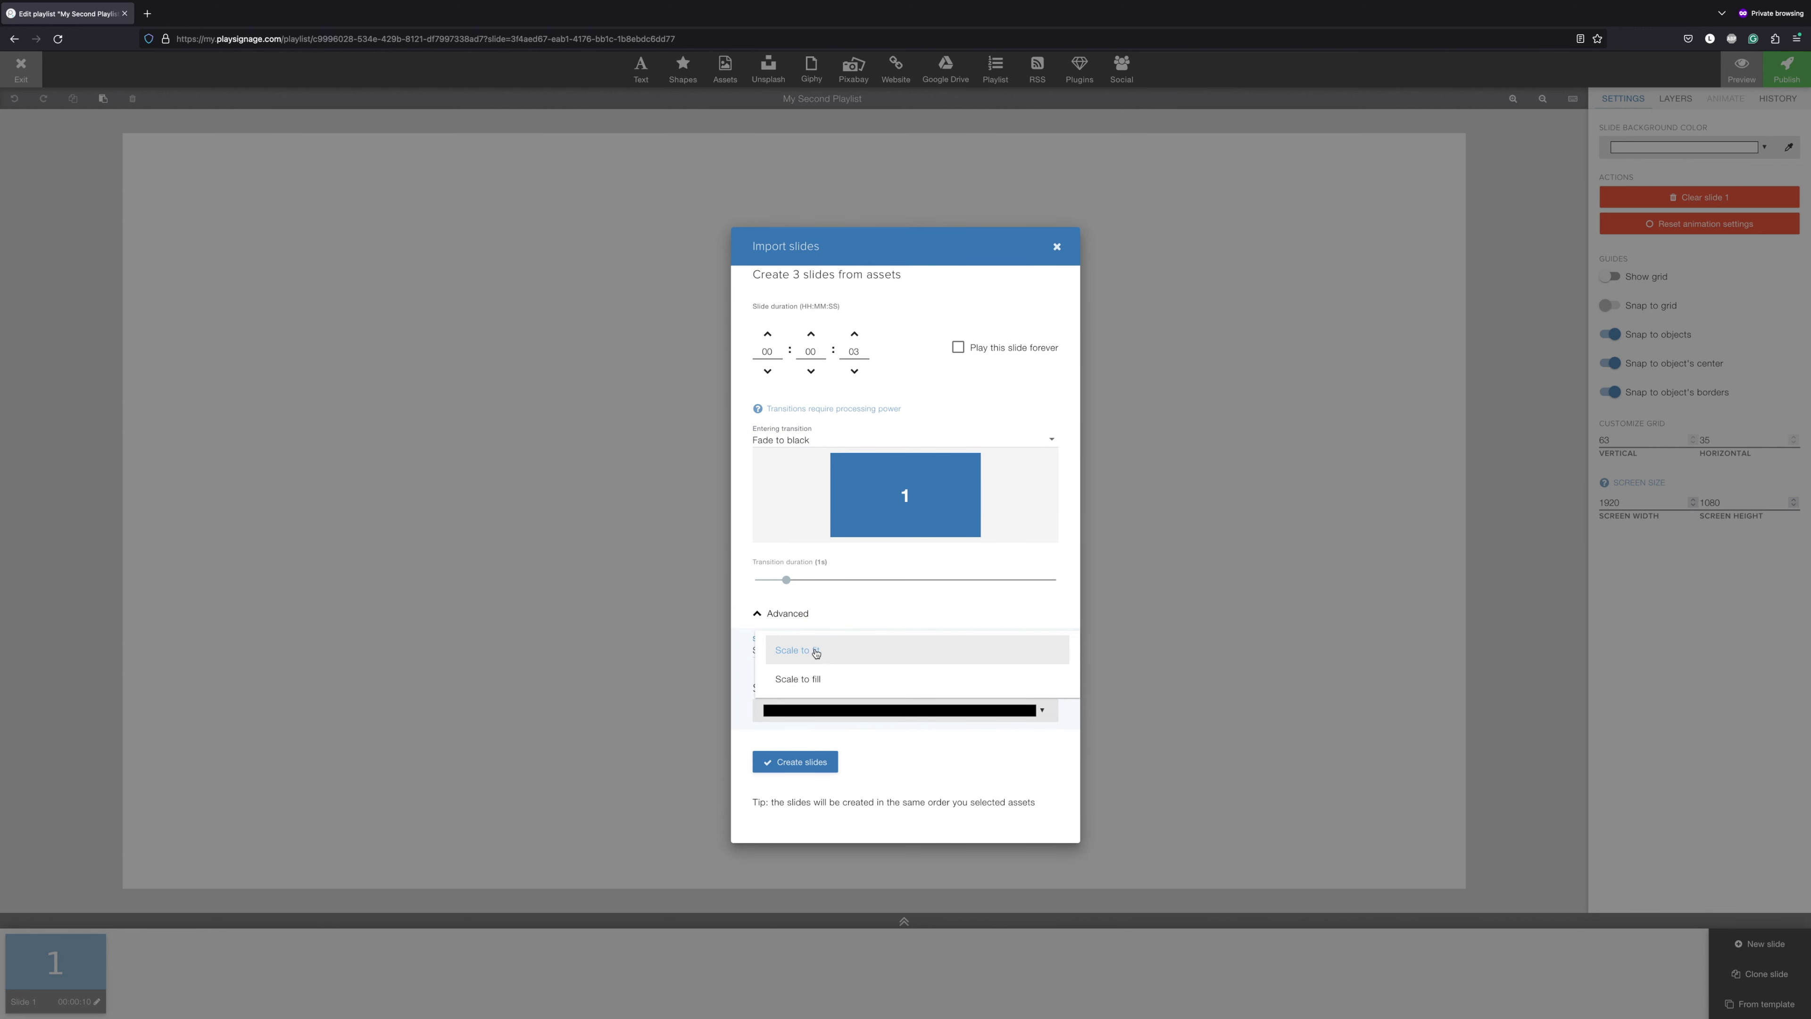
pyautogui.click(812, 680)
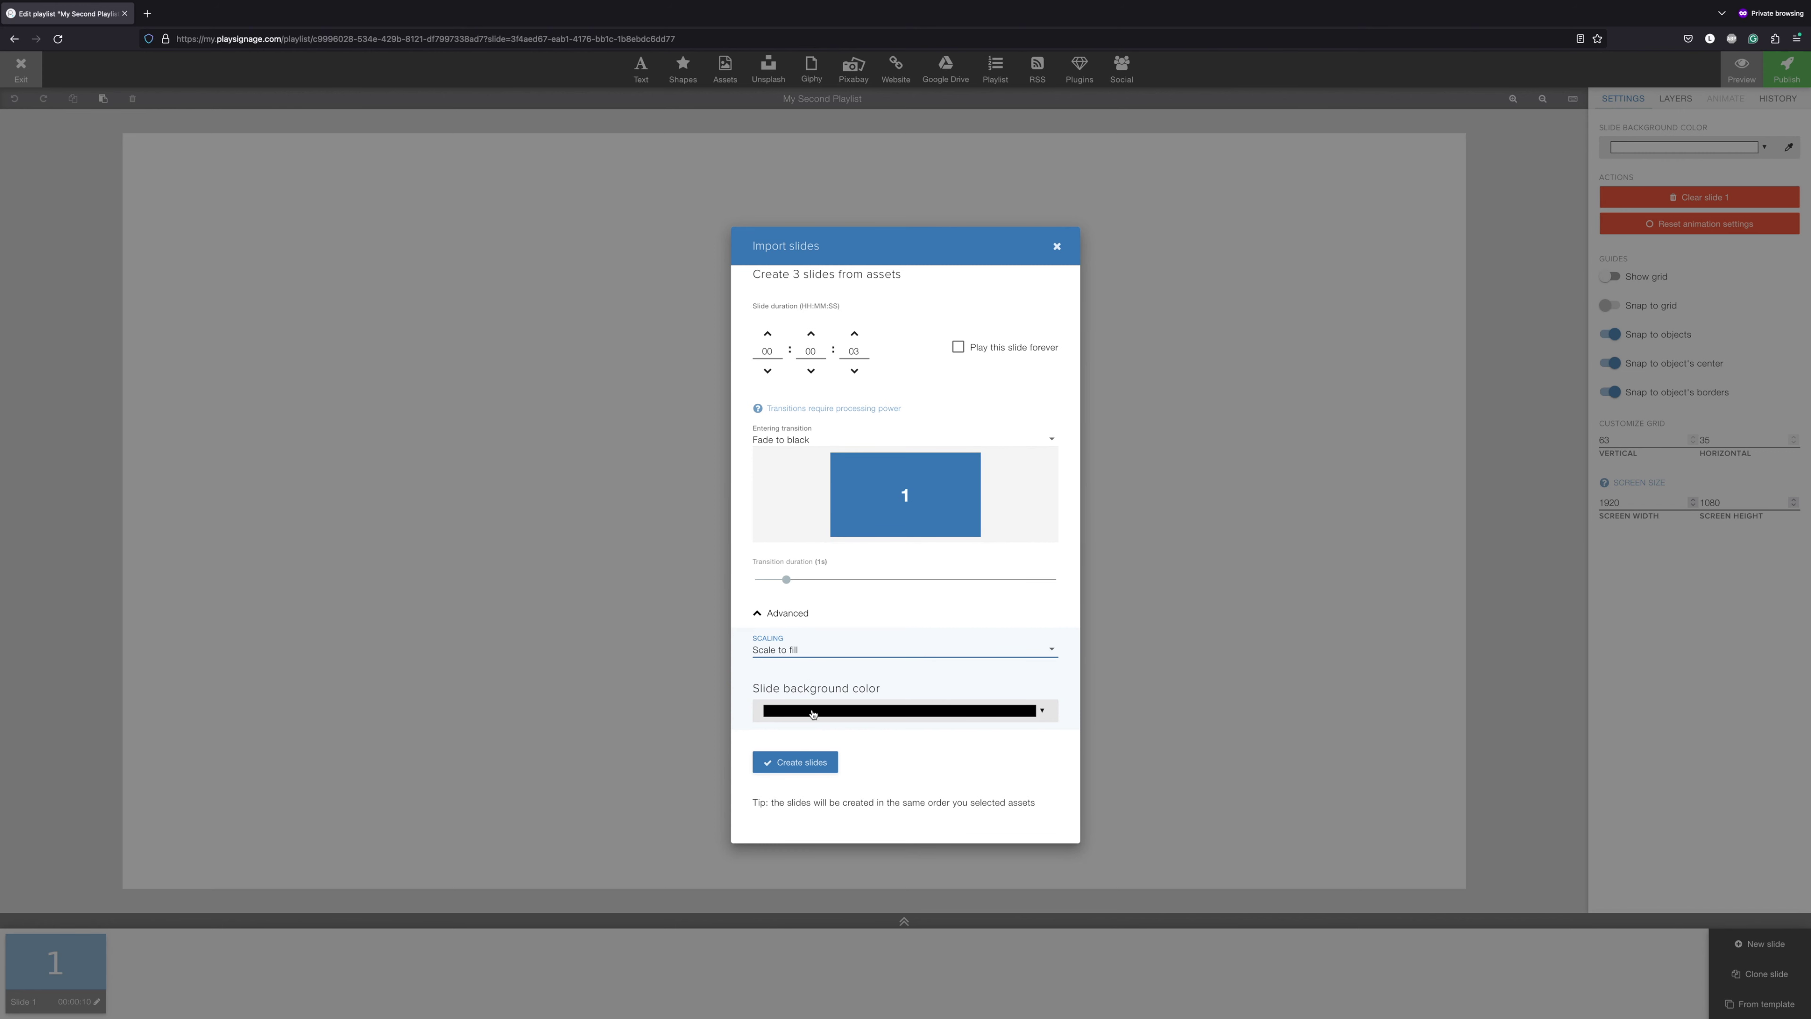
pyautogui.click(822, 763)
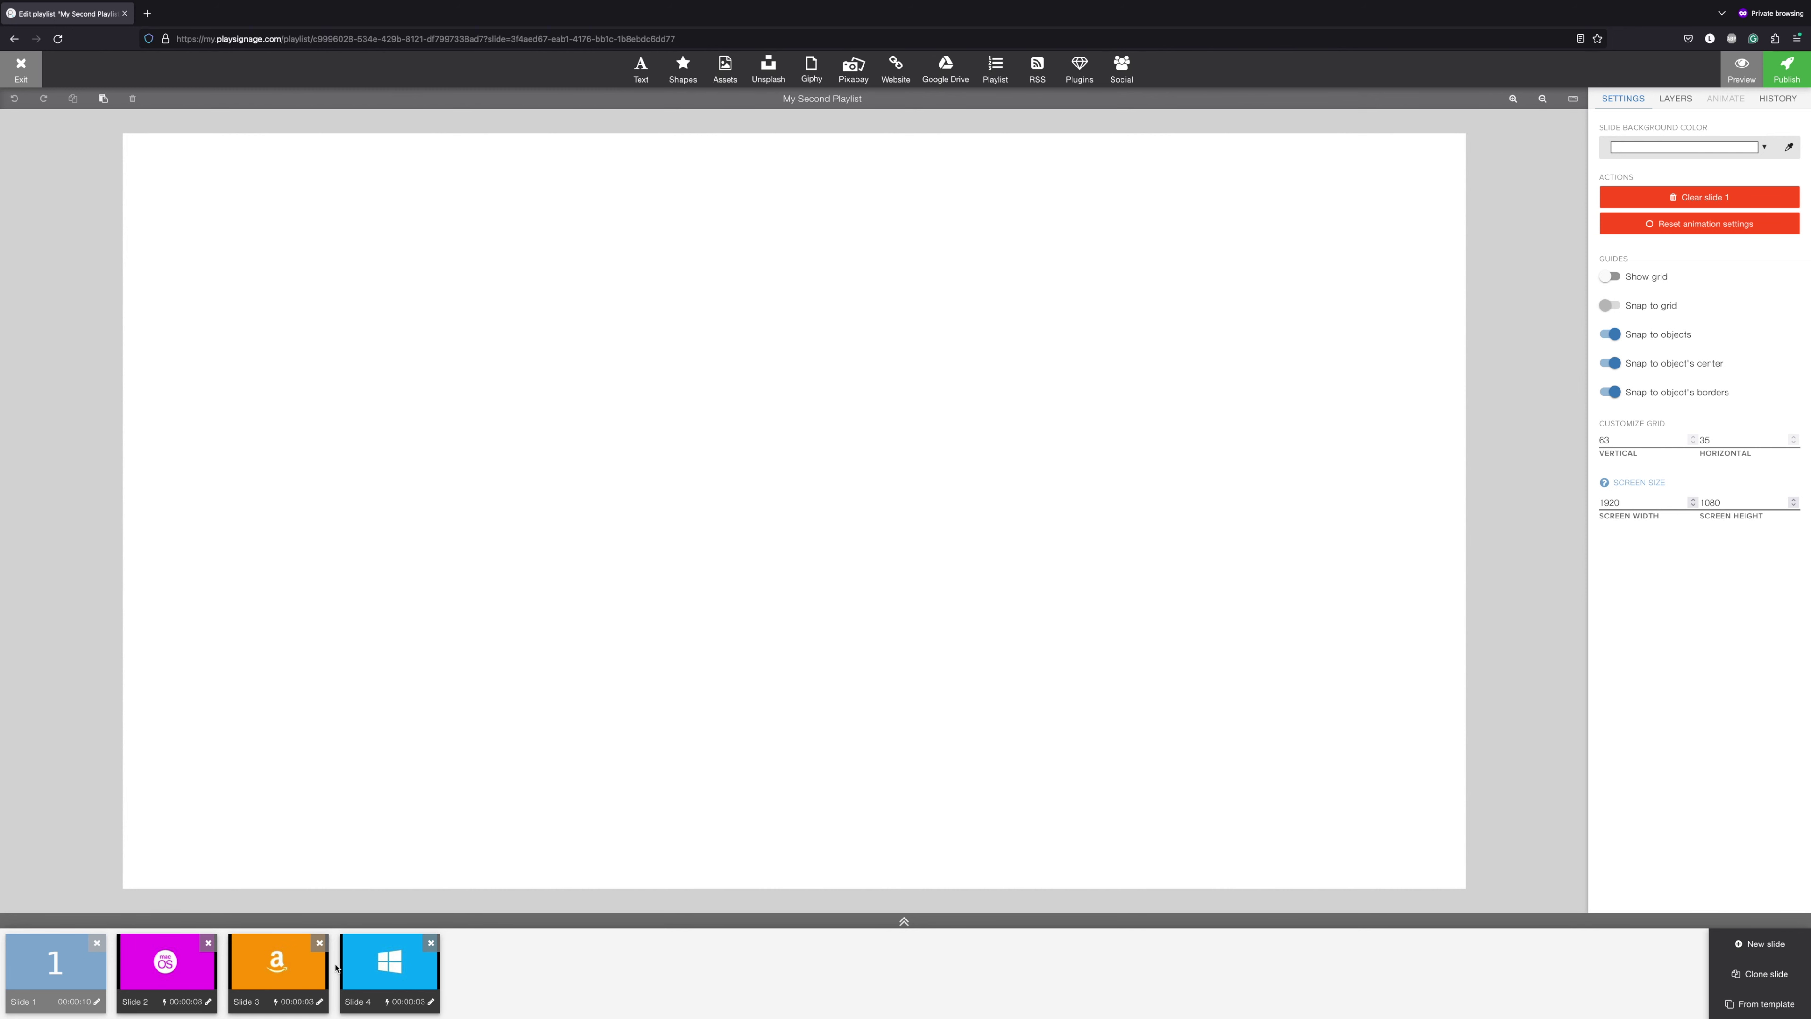
# Step: Move the macOS slide after the Amazon slide and remove the blank slide 1
pyautogui.moveTo(194, 962); pyautogui.dragTo(316, 968)
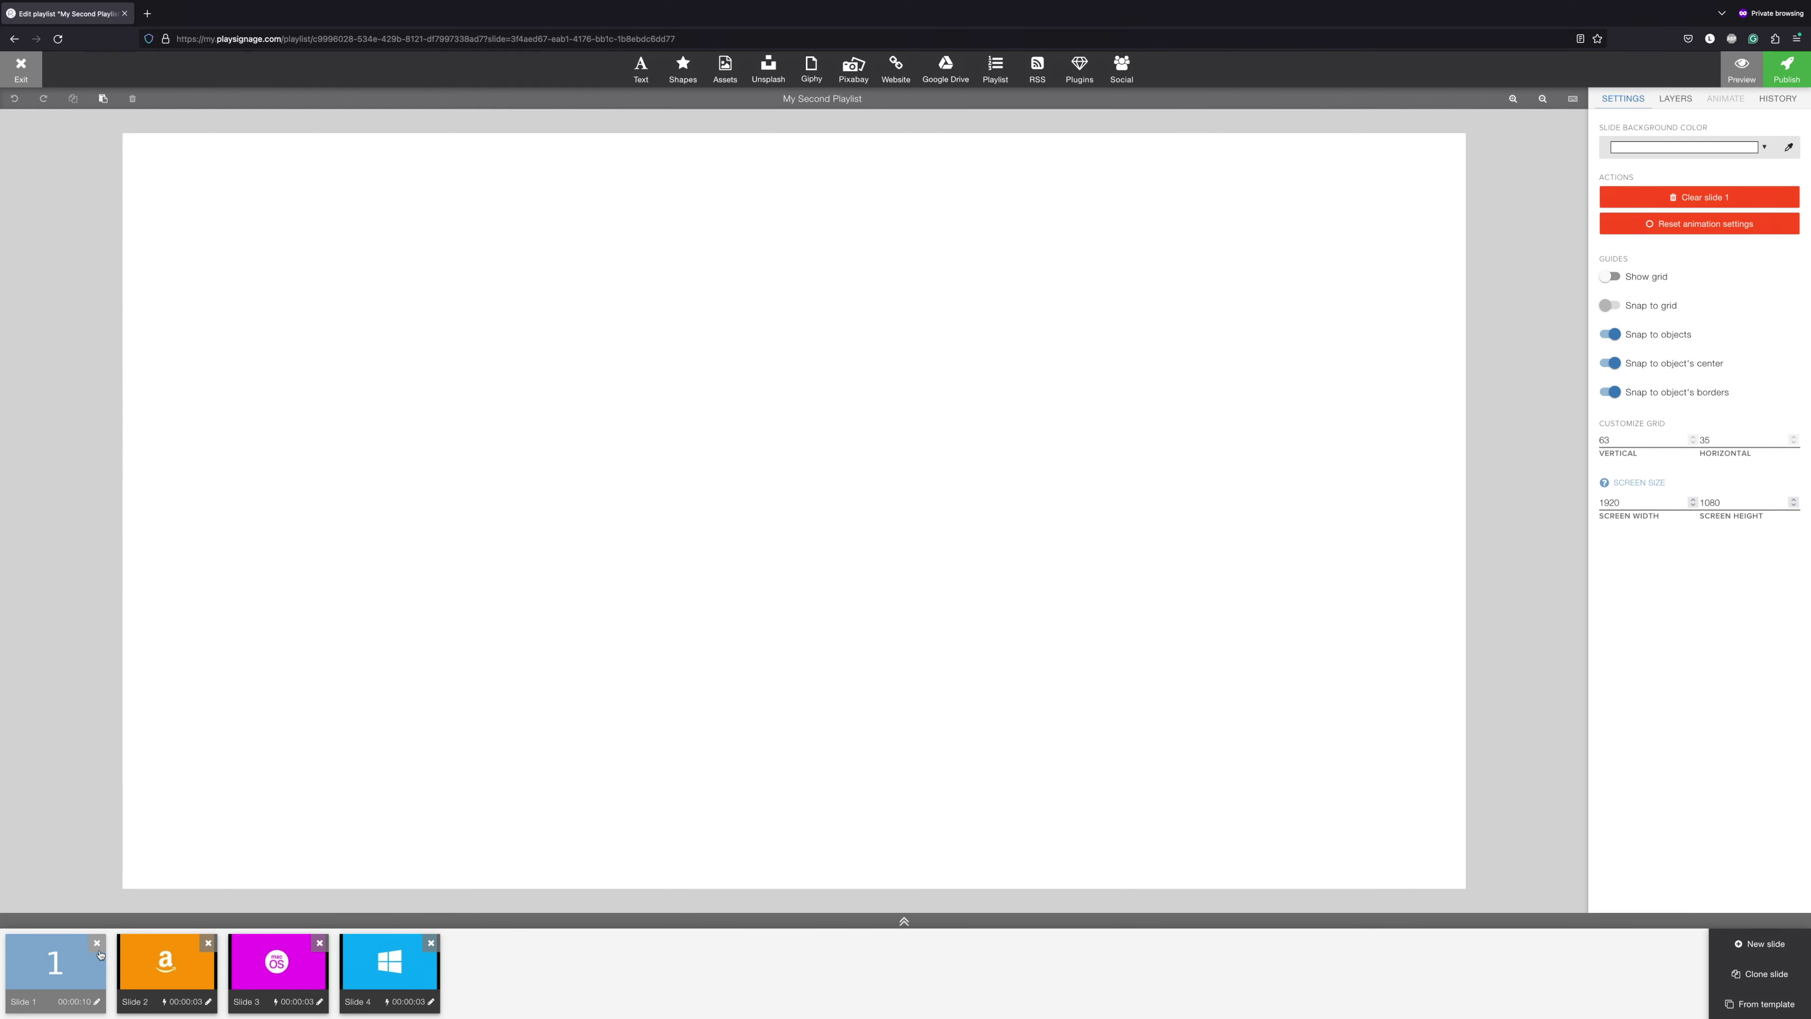
pyautogui.click(97, 945)
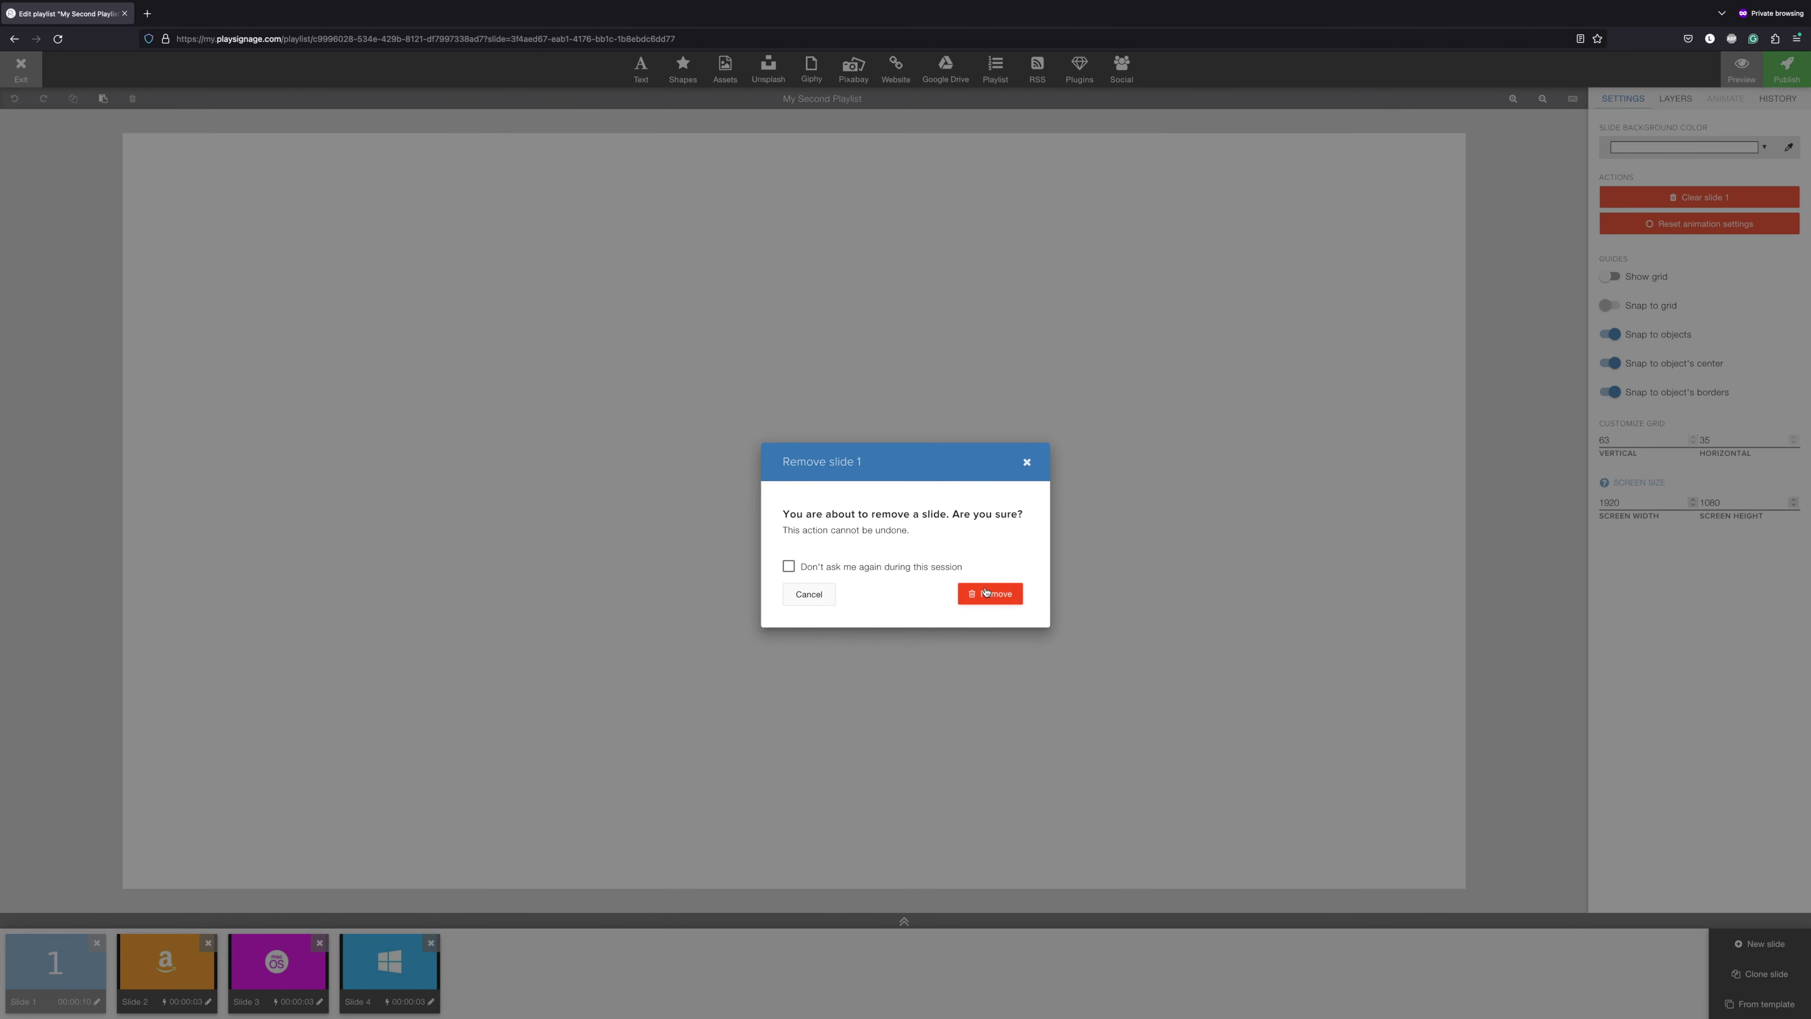
pyautogui.click(984, 593)
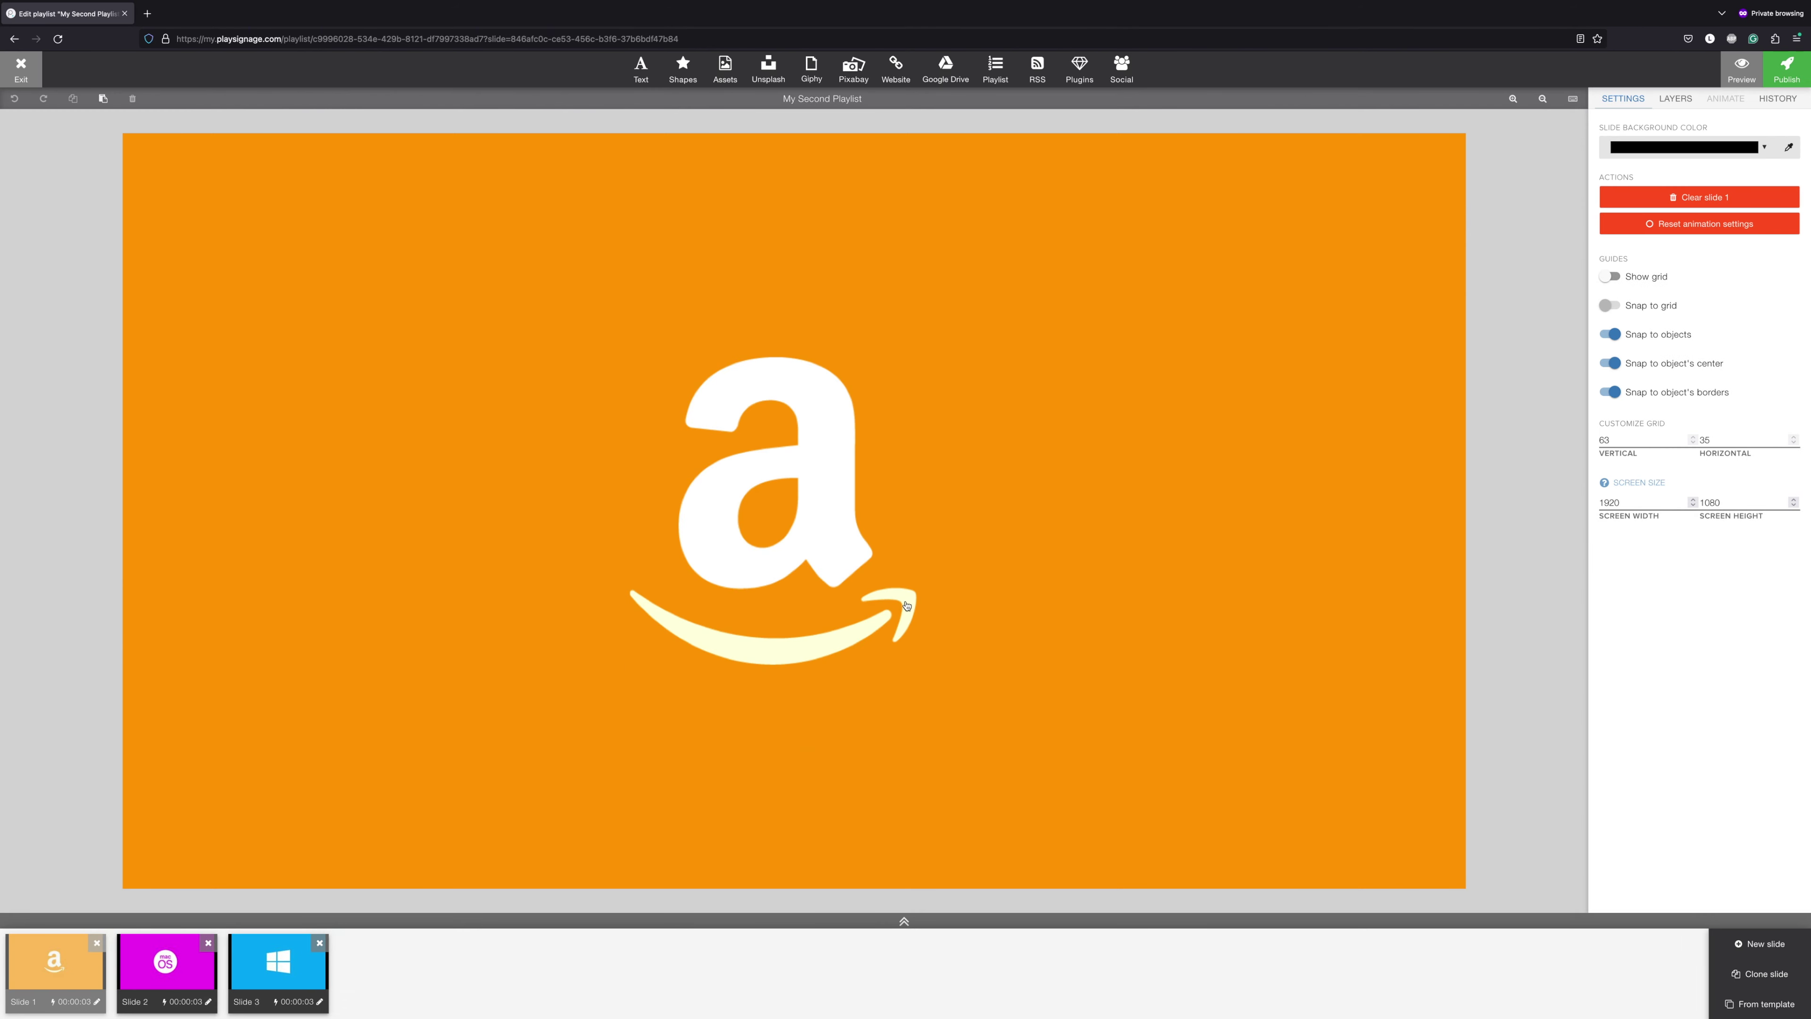
# Step: Preview My Second Playlist, close the preview, and exit to the Playlists page
pyautogui.click(1736, 77)
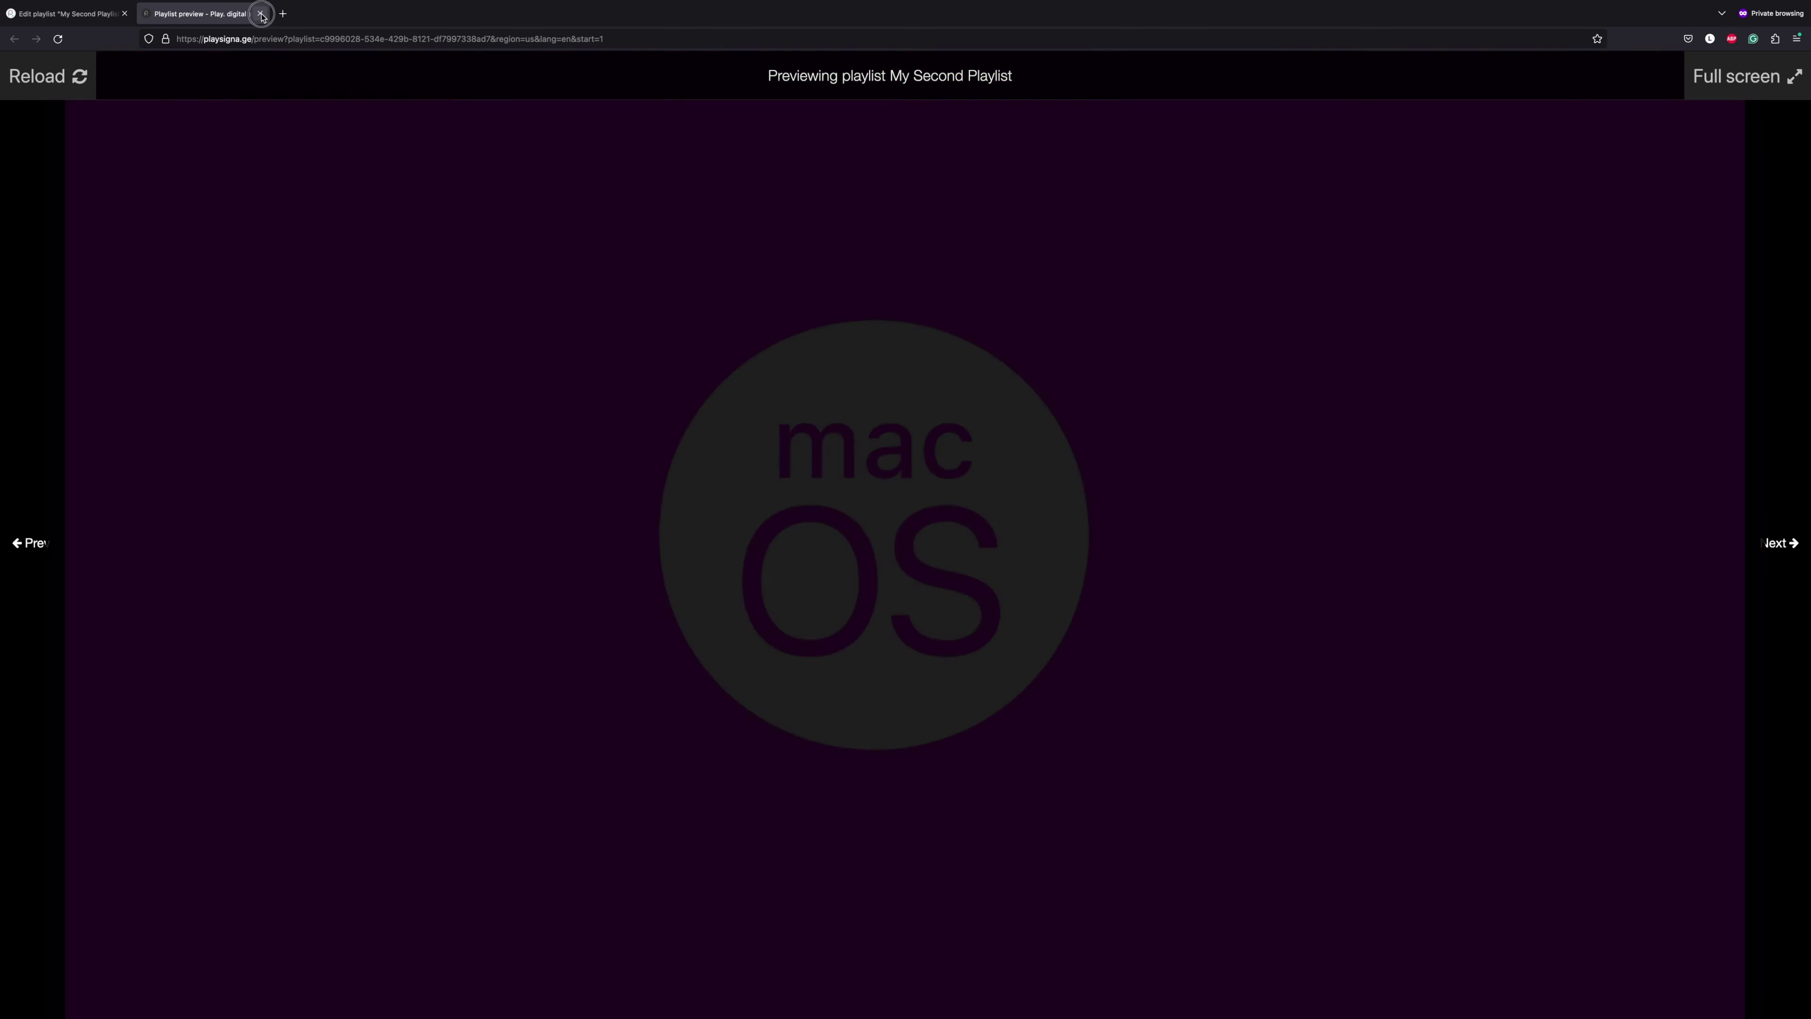
pyautogui.click(260, 14)
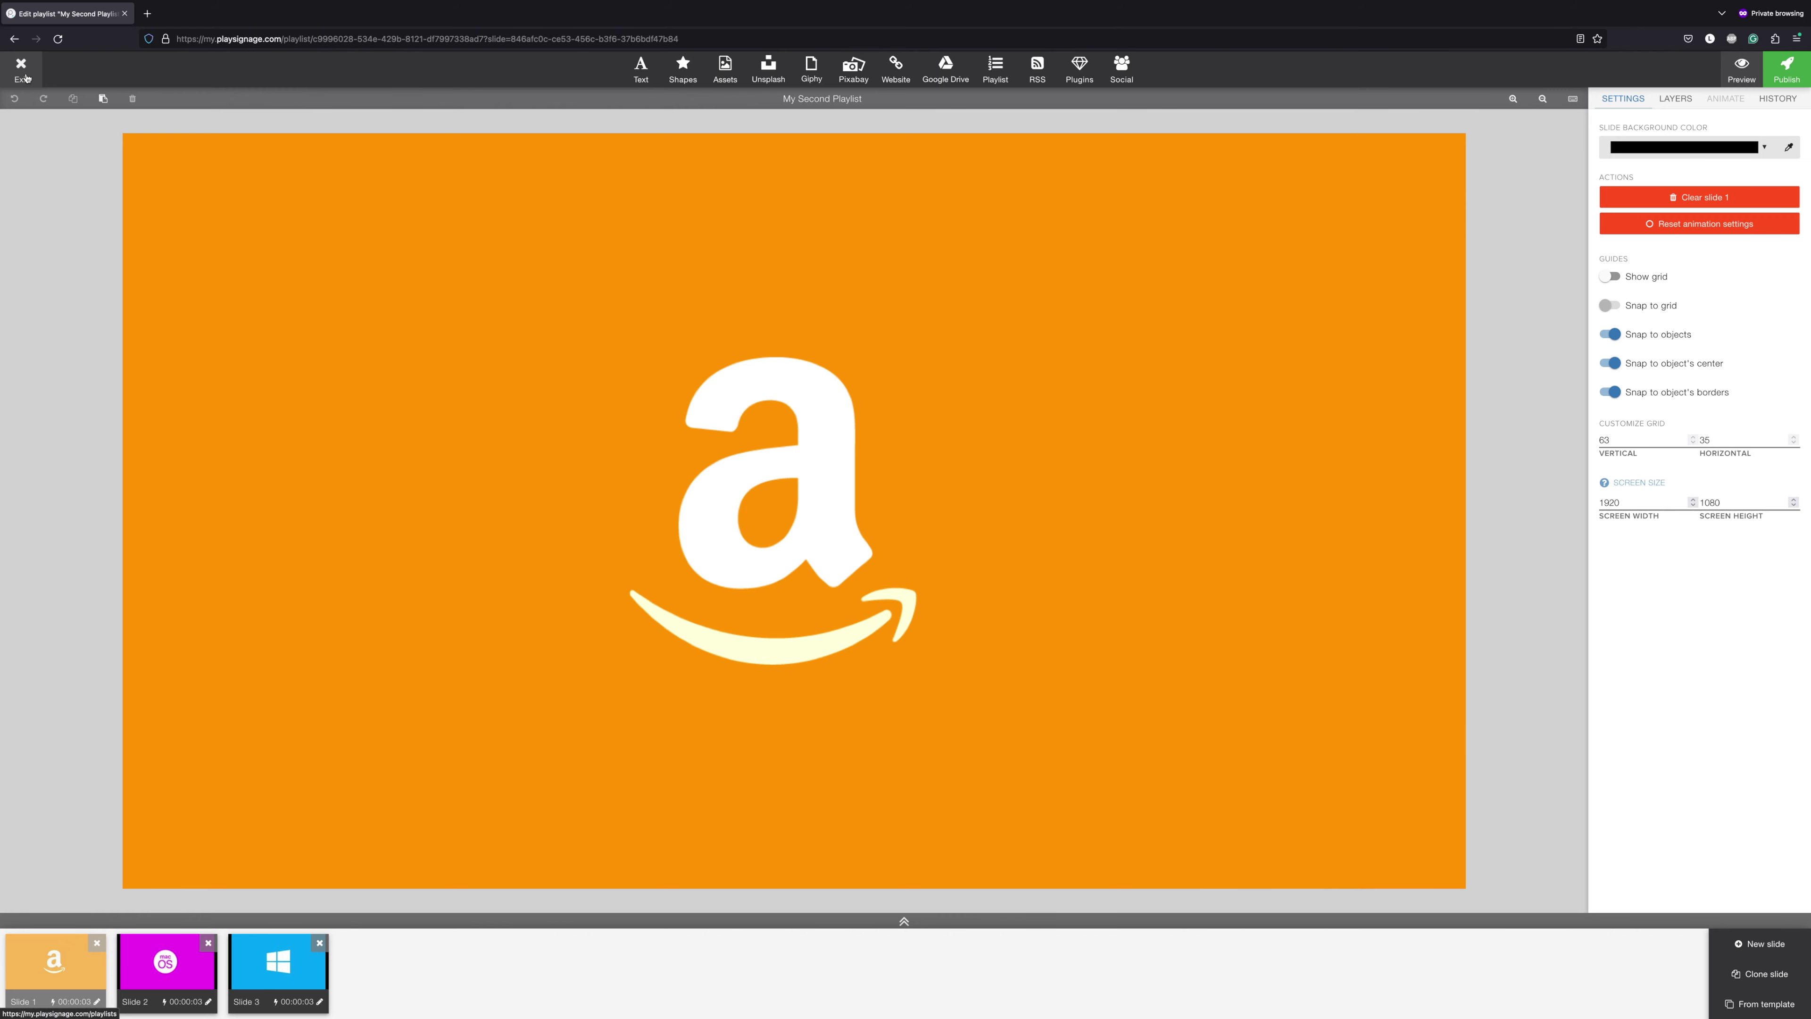
pyautogui.click(25, 78)
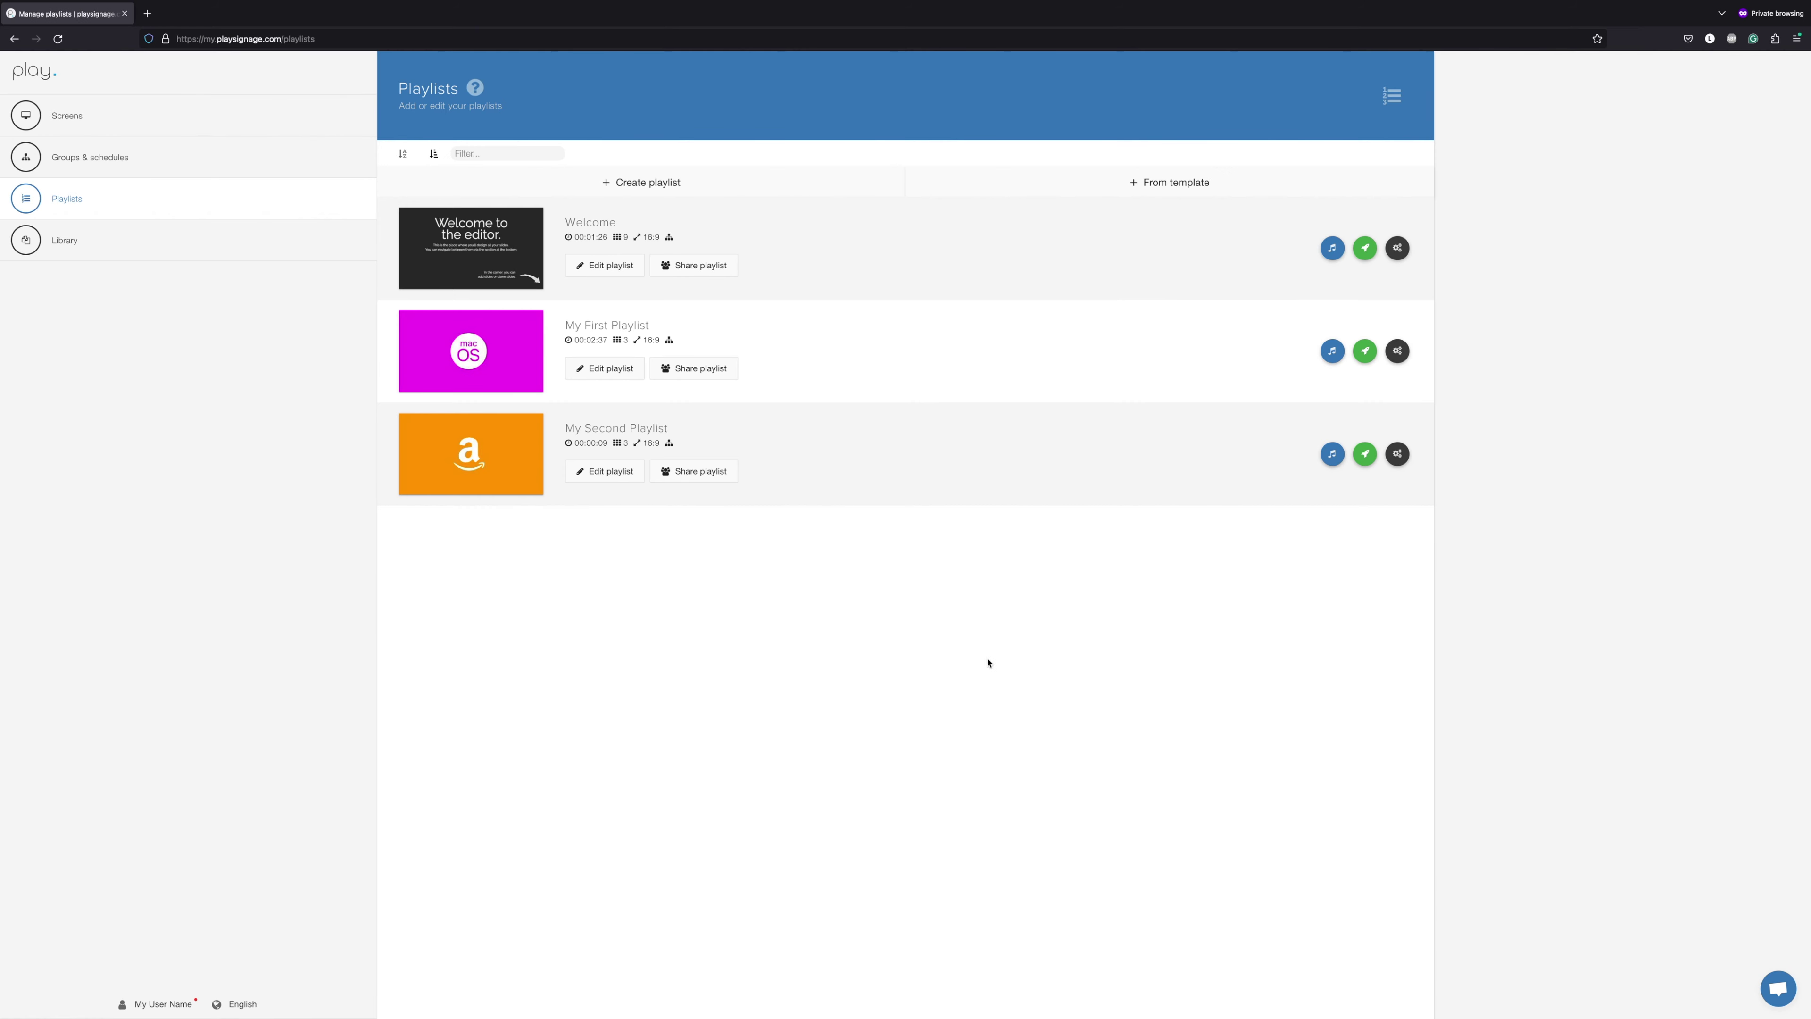
# Step: Create a playlist from the FOOD template 'A Vegan Place' and open it in the editor
pyautogui.click(1176, 185)
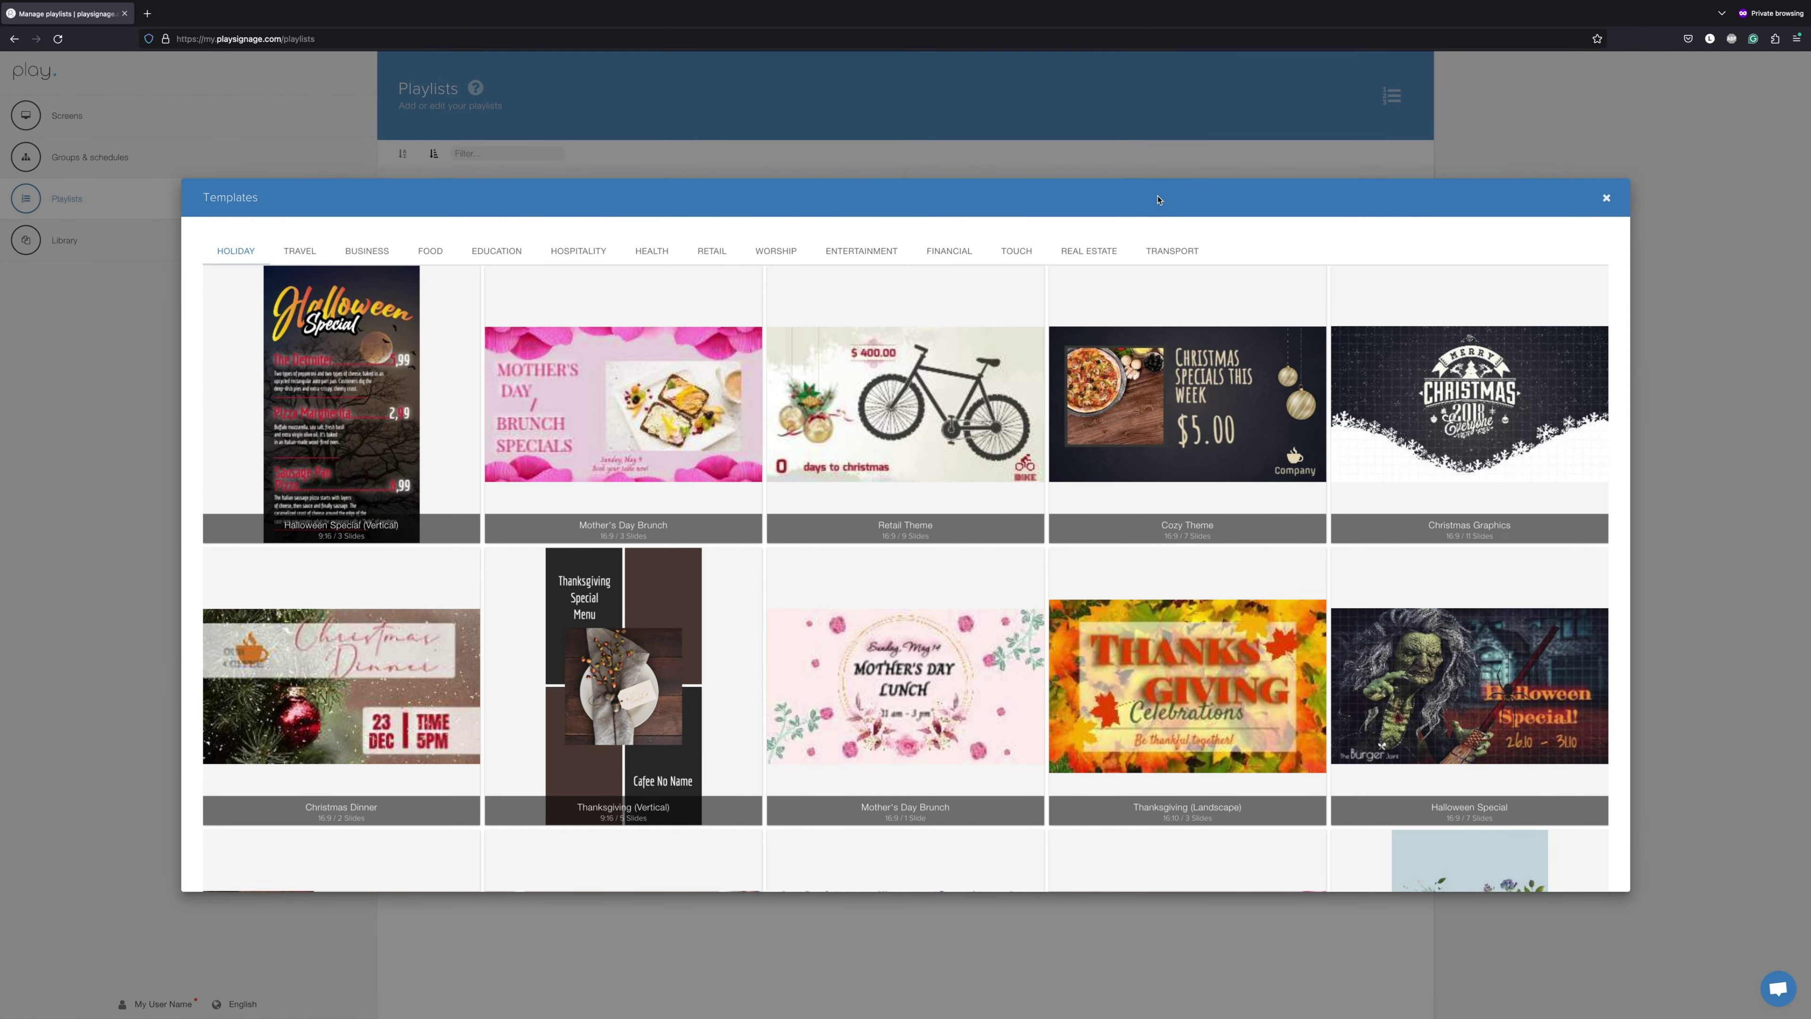
pyautogui.click(429, 254)
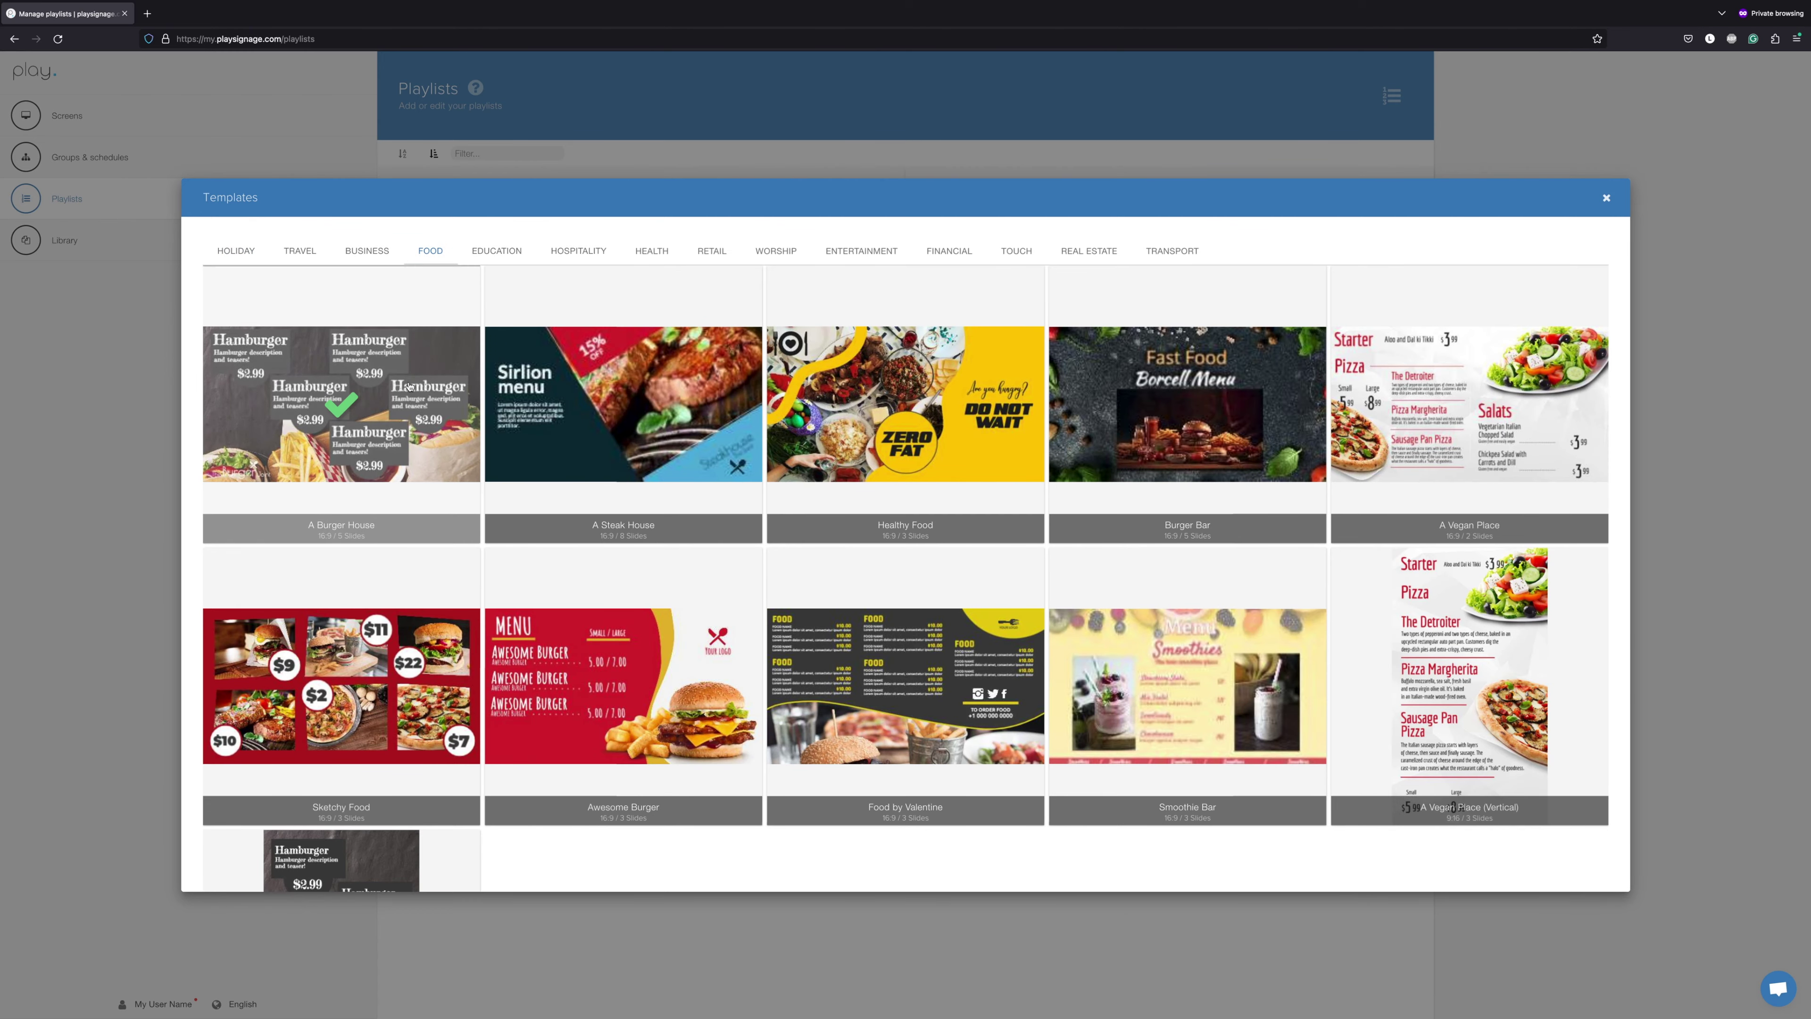
pyautogui.click(1390, 390)
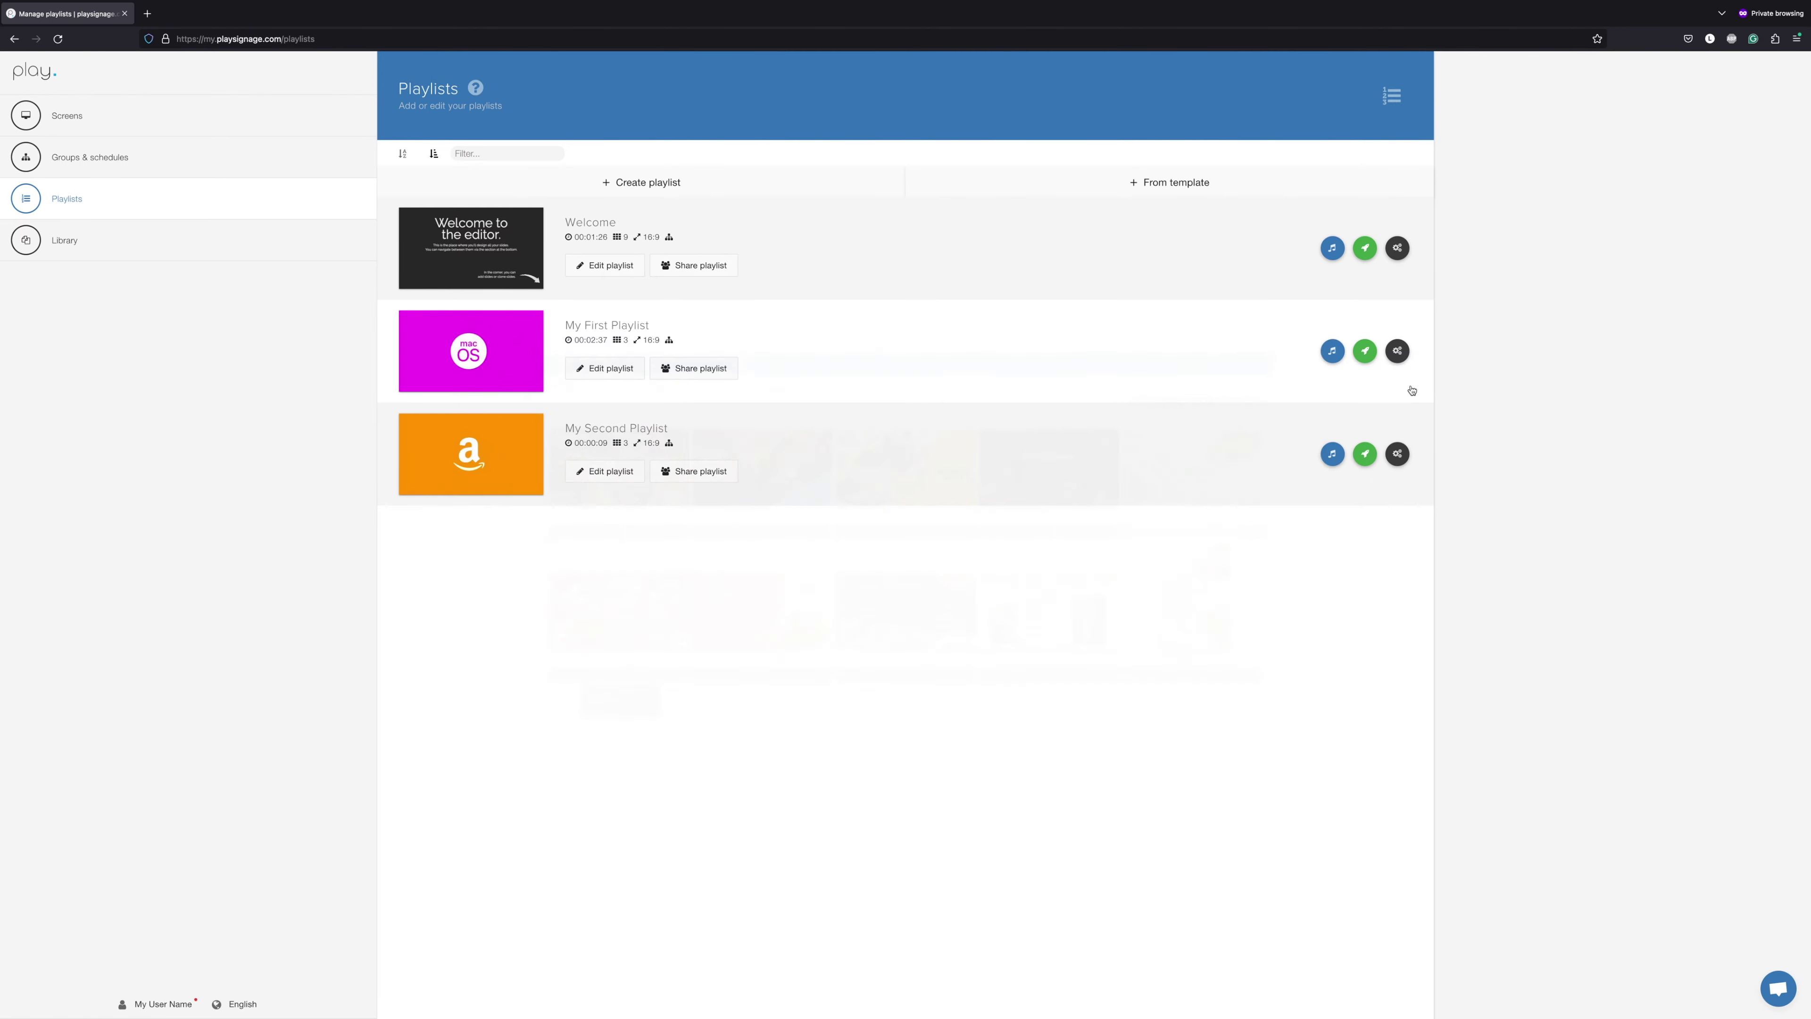
pyautogui.click(622, 576)
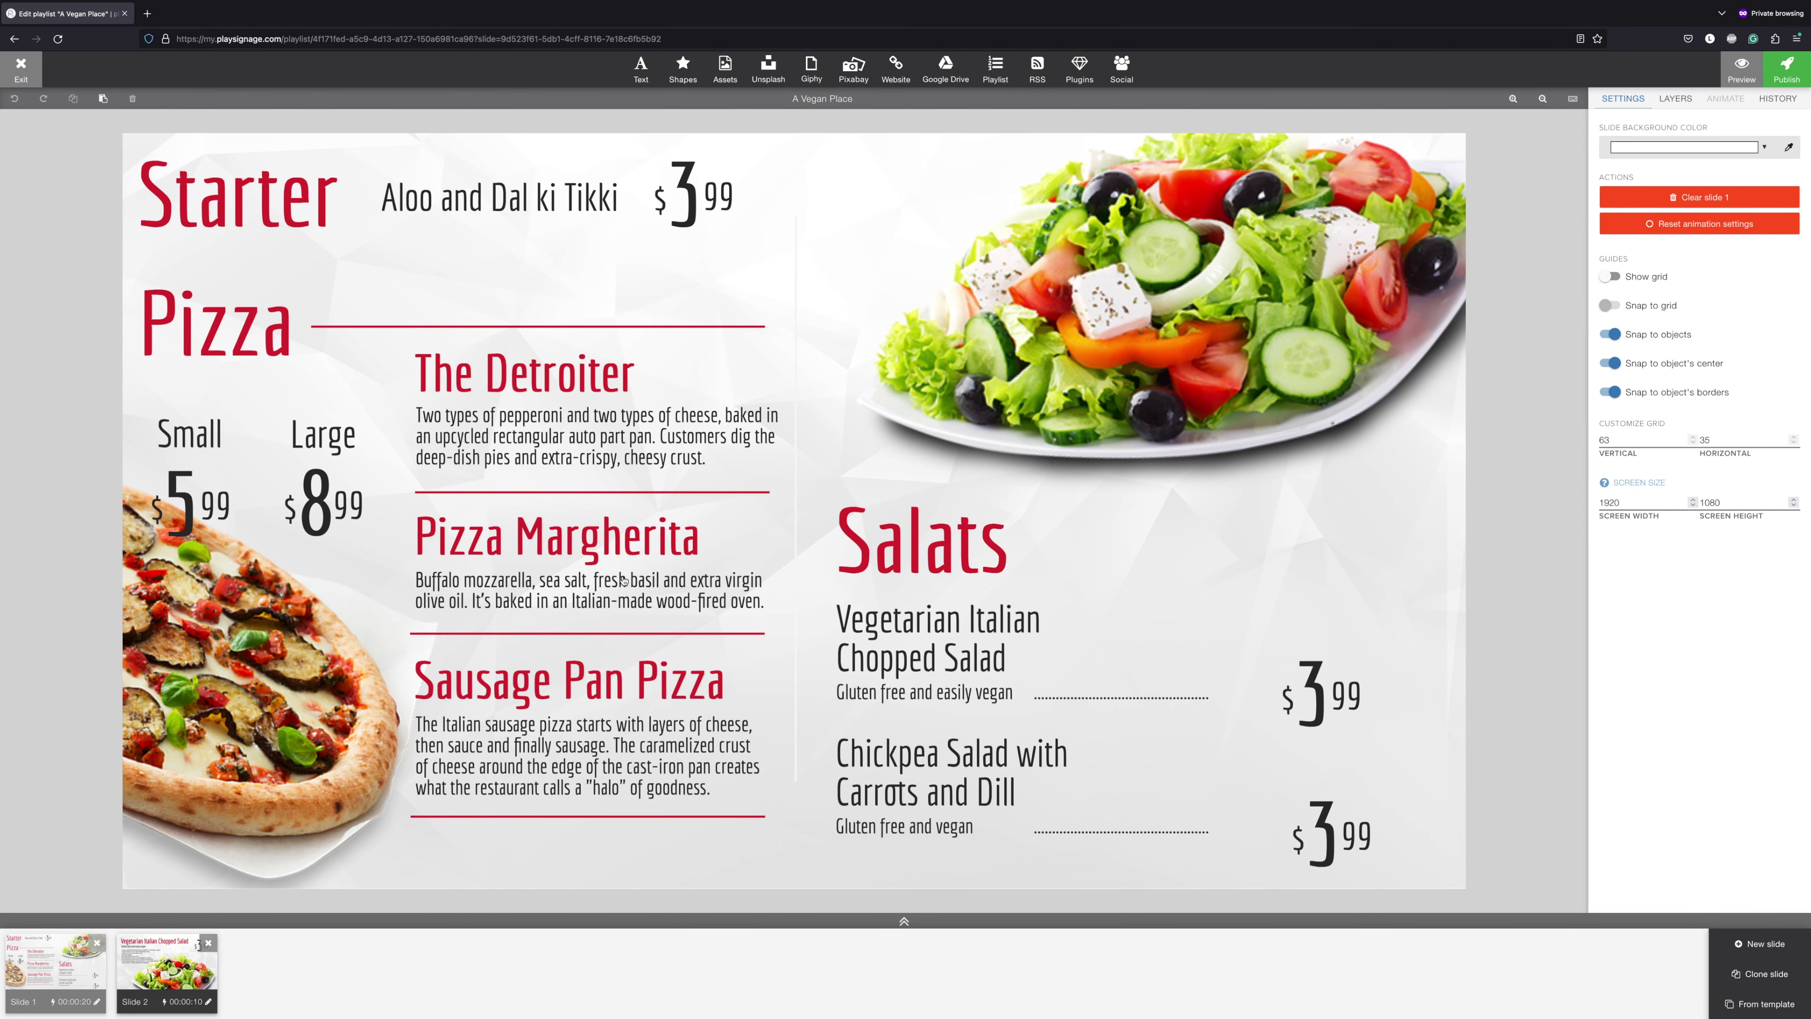
# Step: Give slide 1 a 15-second duration, review its elements, then clone the chopped salad slide
pyautogui.click(93, 998)
pyautogui.doubleClick(286, 202)
pyautogui.click(689, 200)
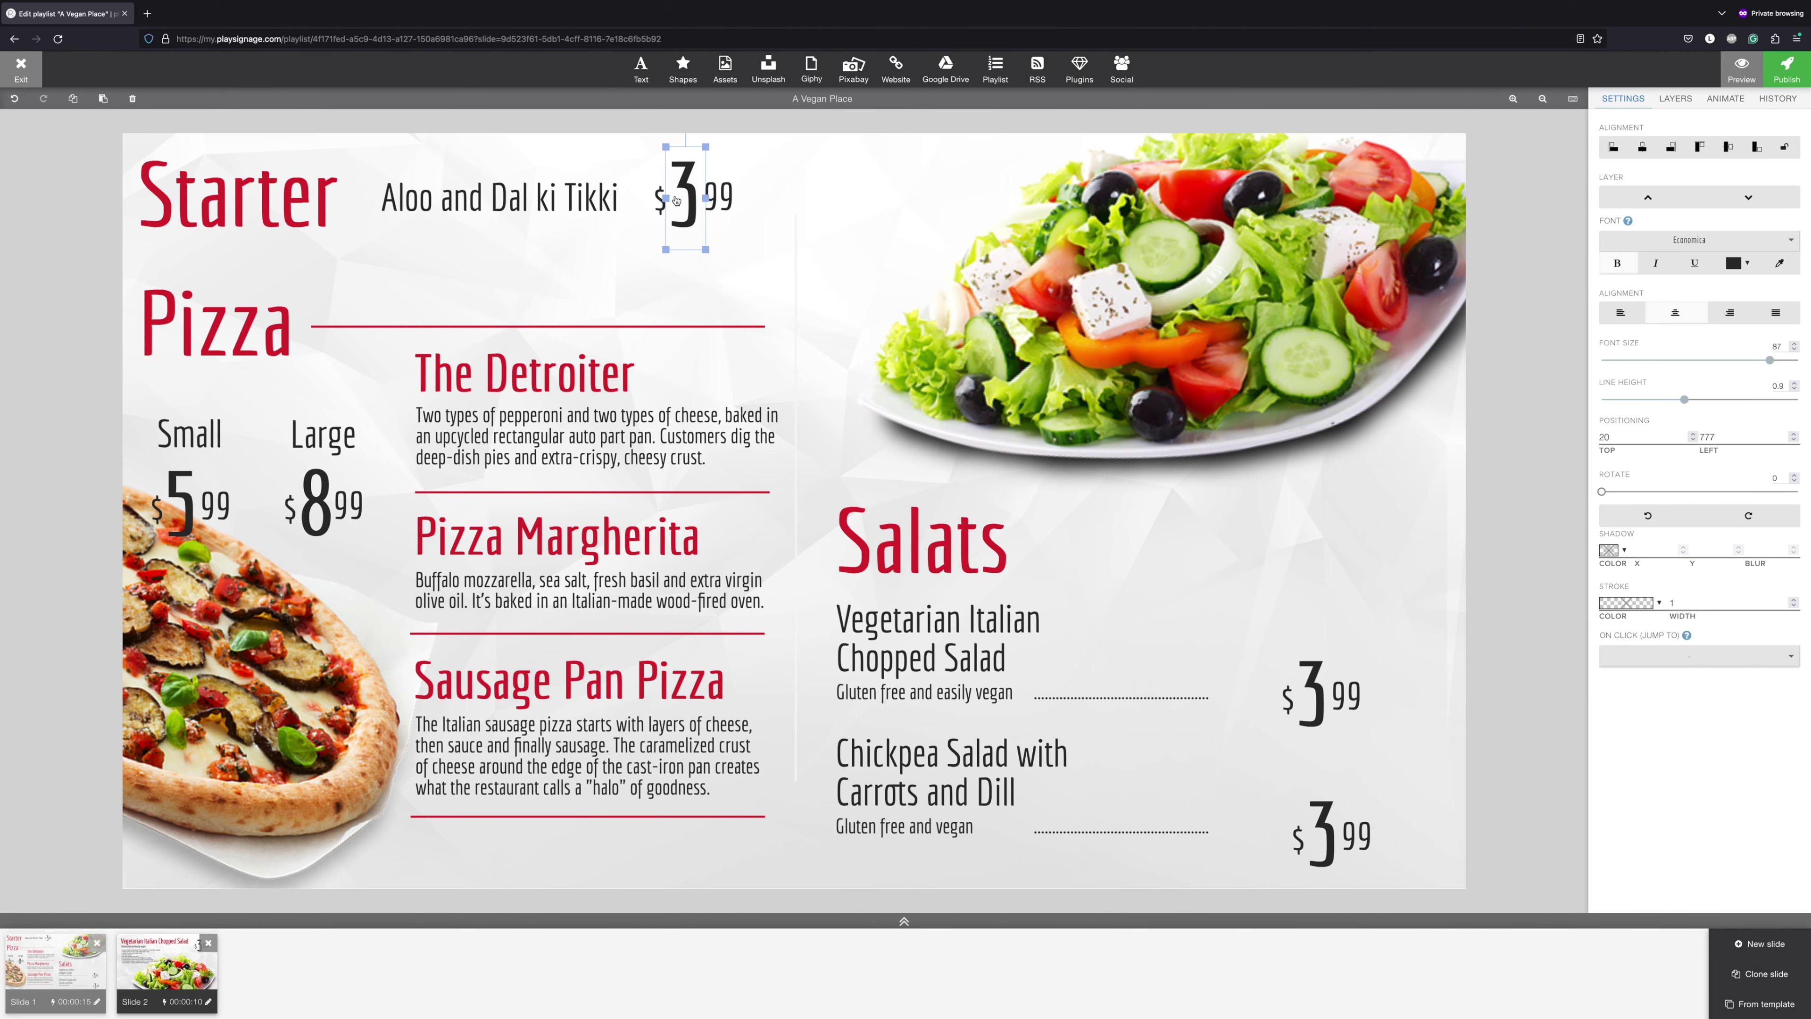
pyautogui.click(237, 698)
pyautogui.moveTo(1184, 245); pyautogui.dragTo(1141, 235)
pyautogui.click(167, 965)
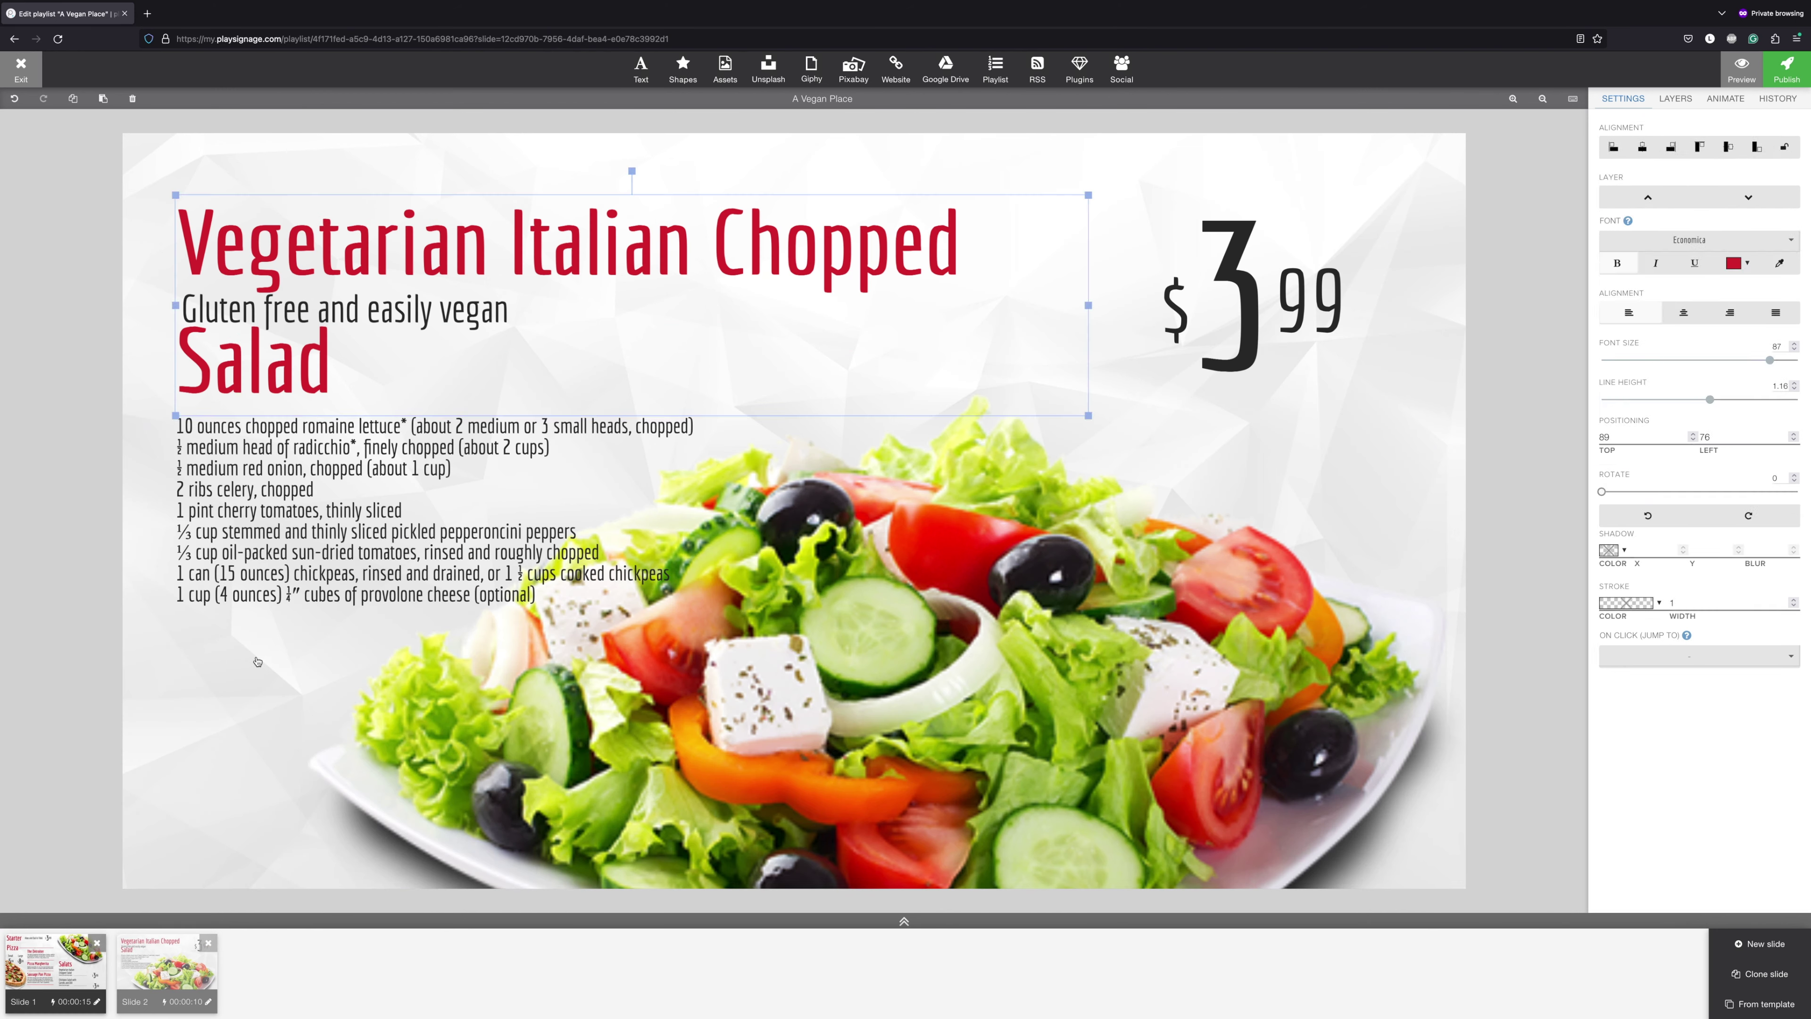
pyautogui.click(1750, 974)
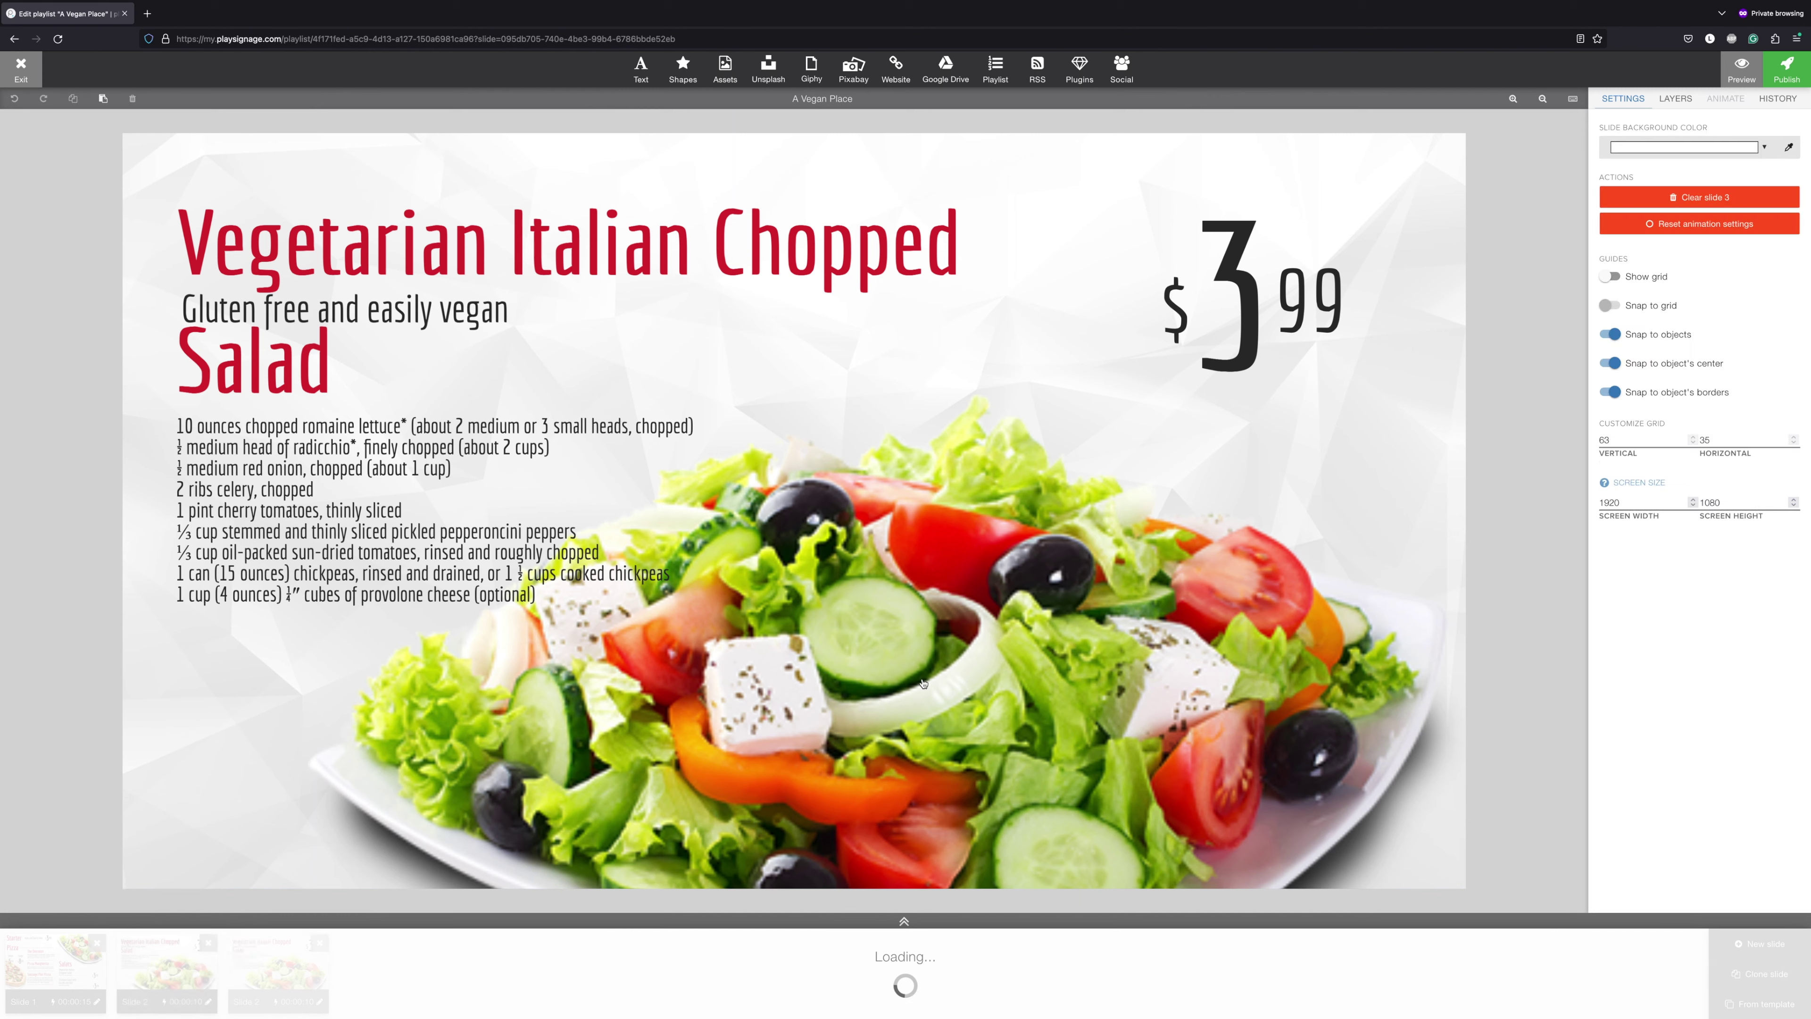
# Step: Replace the salad image with a Pixabay 'salad' photo, stretched full-slide and sent behind the text
pyautogui.click(677, 669)
pyautogui.press('Delete')
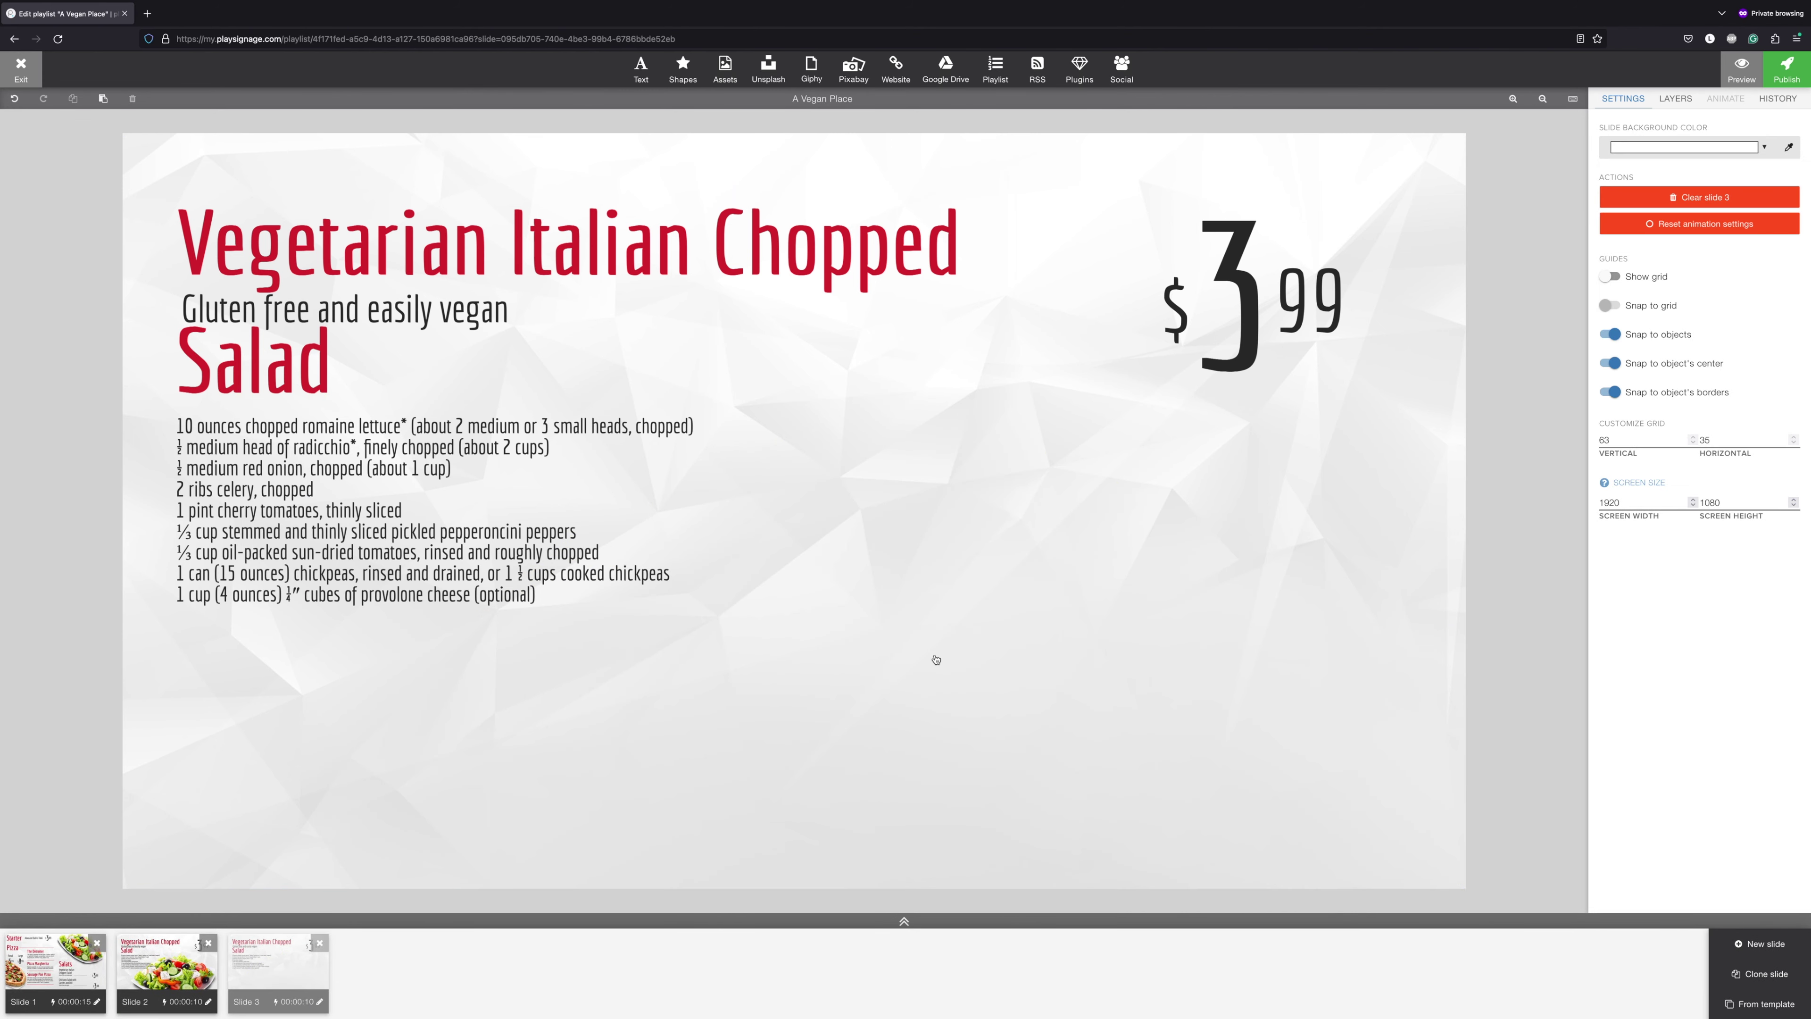
pyautogui.click(853, 68)
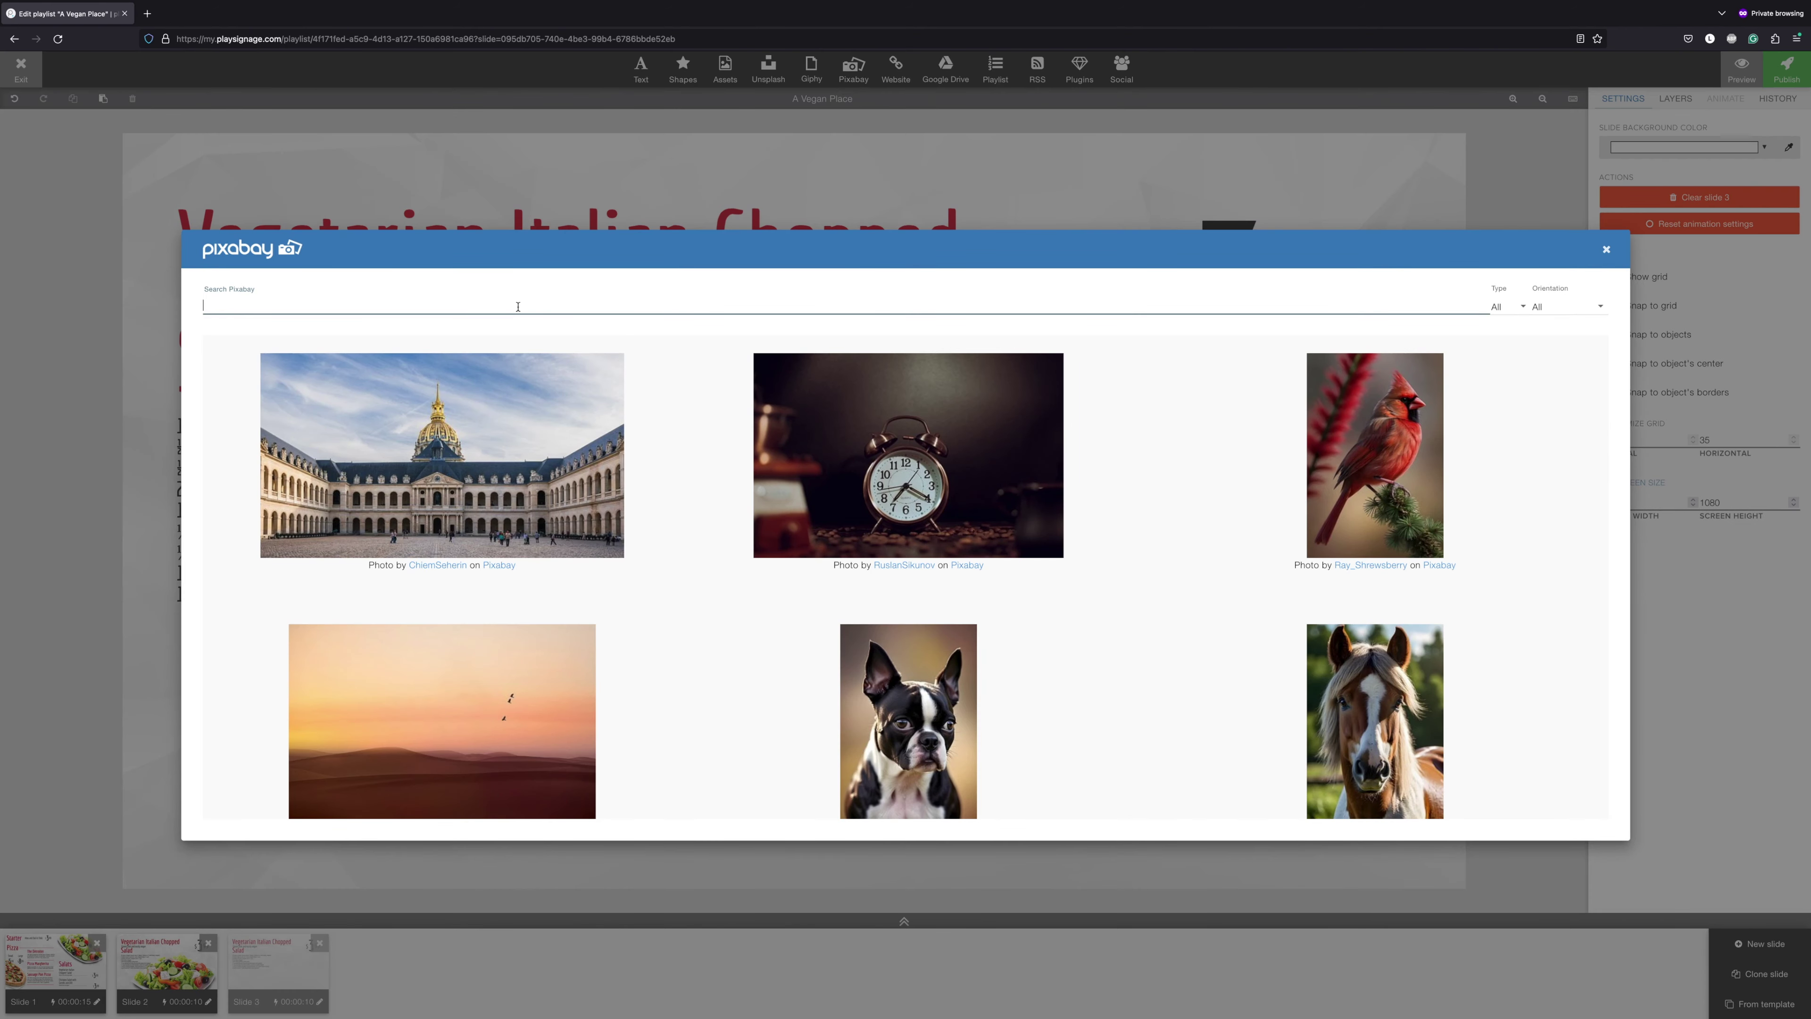
pyautogui.click(518, 305)
pyautogui.write('salad')
pyautogui.click(902, 405)
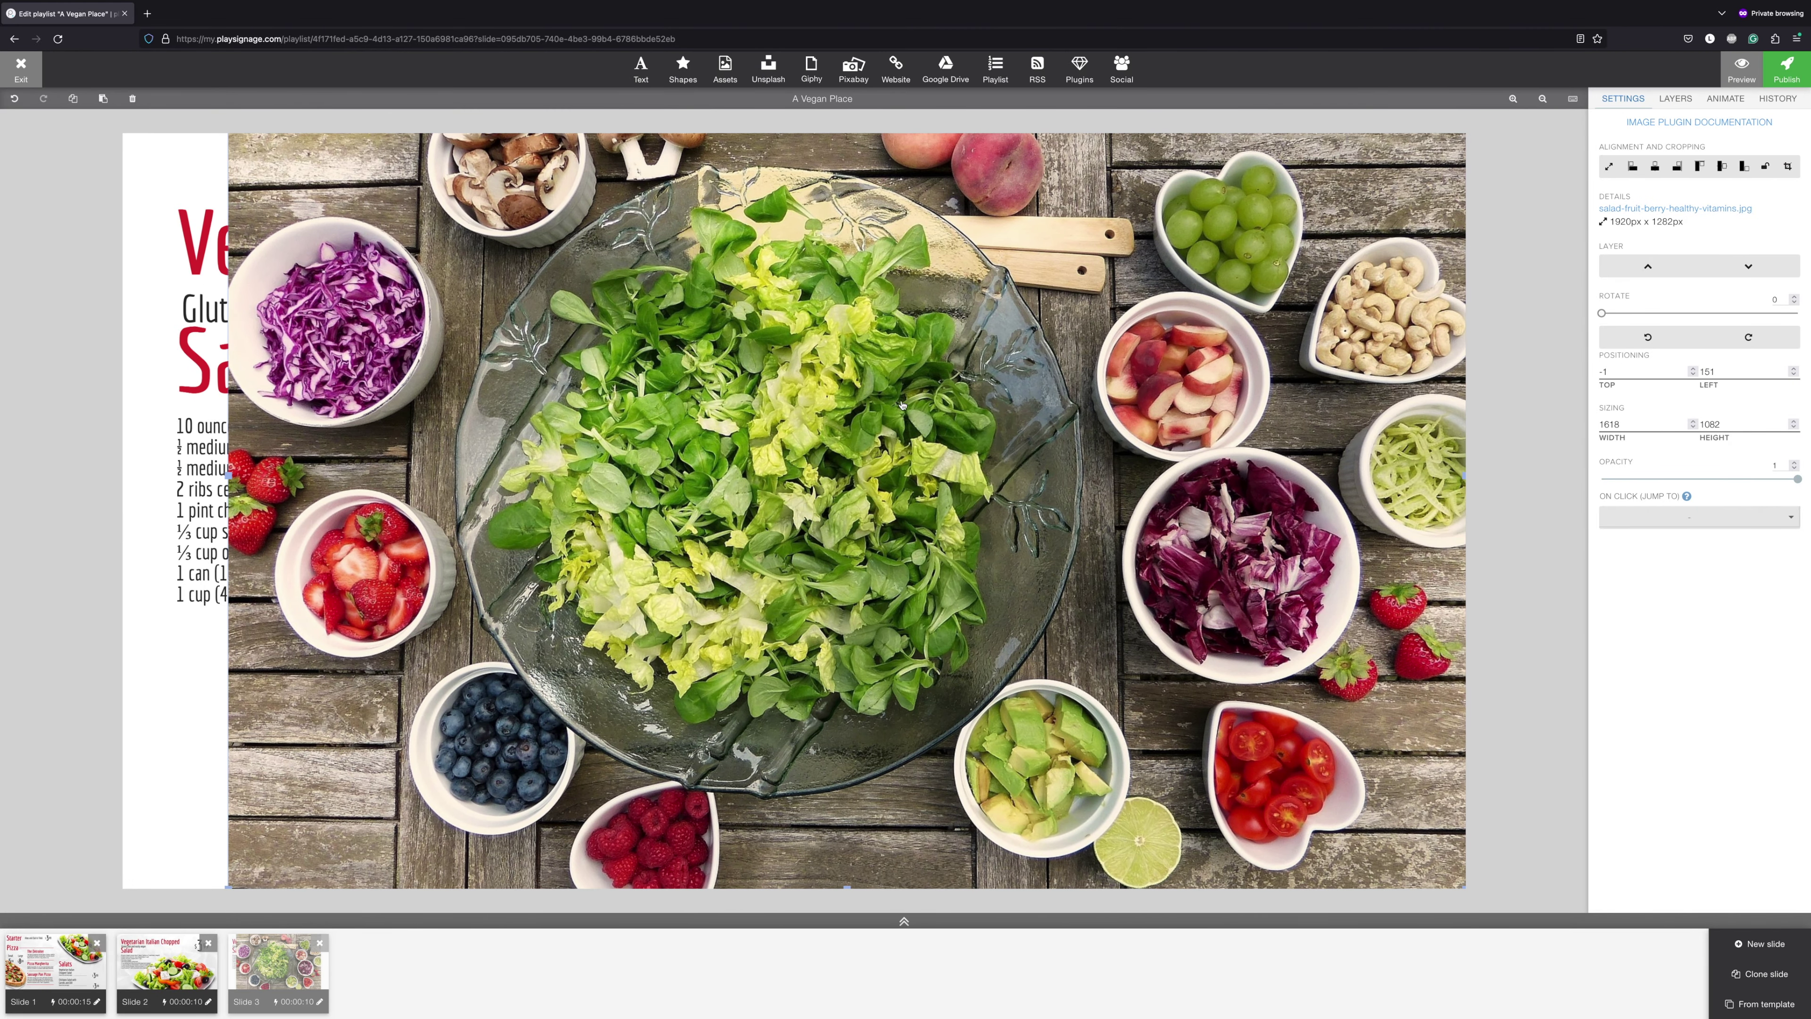
pyautogui.click(1609, 166)
pyautogui.click(1699, 207)
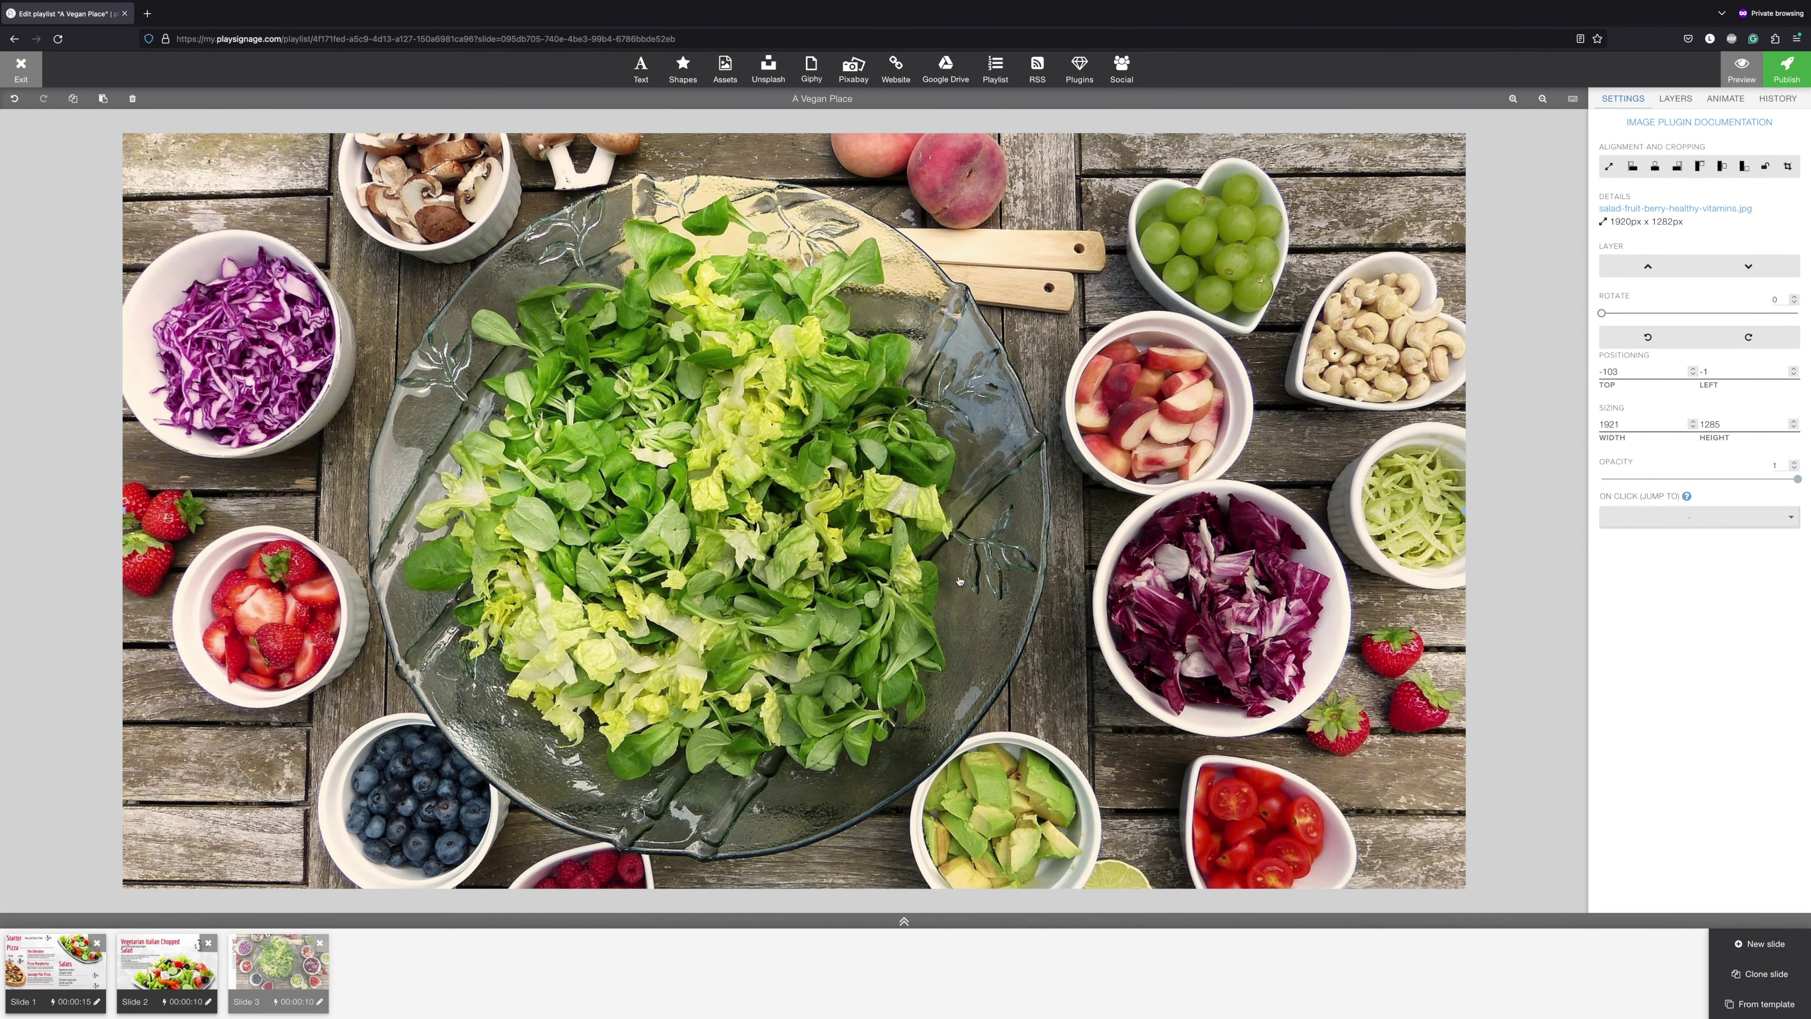
pyautogui.click(1729, 264)
# Step: Cover the whole slide with a semi-transparent white rectangle
pyautogui.click(683, 68)
pyautogui.click(683, 107)
pyautogui.moveTo(635, 235); pyautogui.dragTo(579, 235)
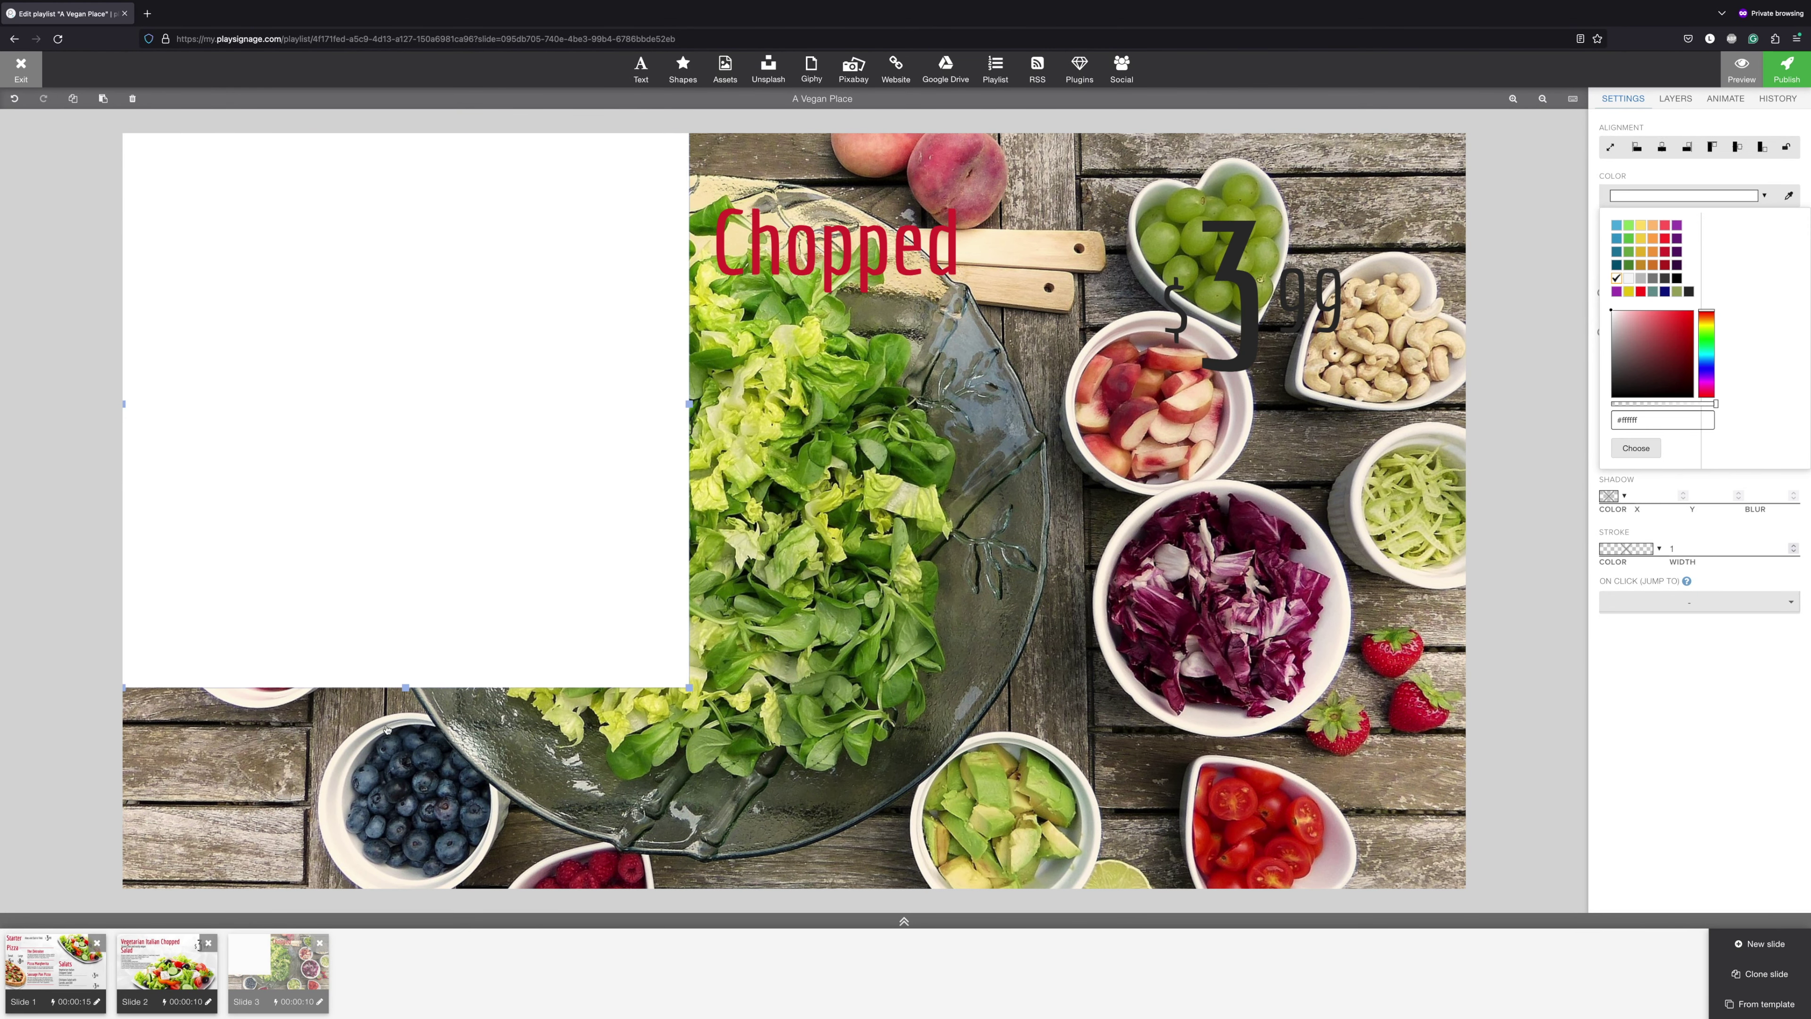
pyautogui.moveTo(406, 689); pyautogui.dragTo(399, 891)
pyautogui.moveTo(689, 504); pyautogui.dragTo(1464, 504)
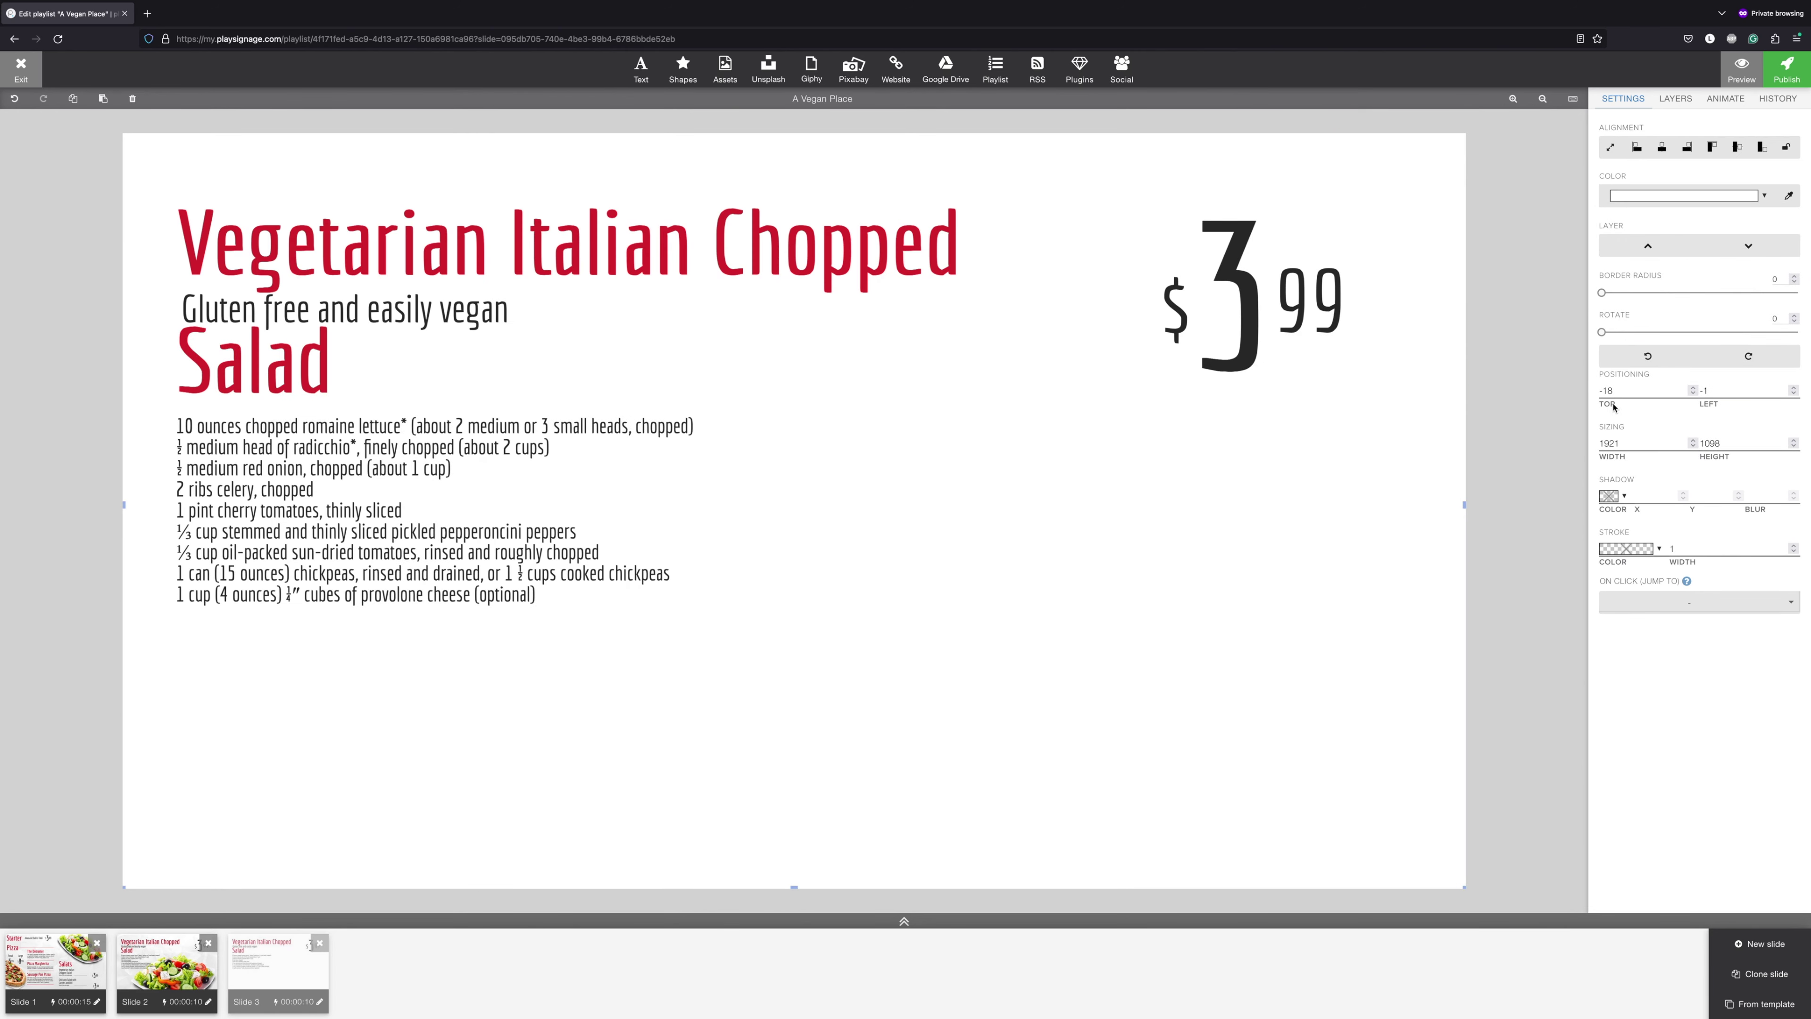
pyautogui.click(1763, 196)
pyautogui.click(1760, 314)
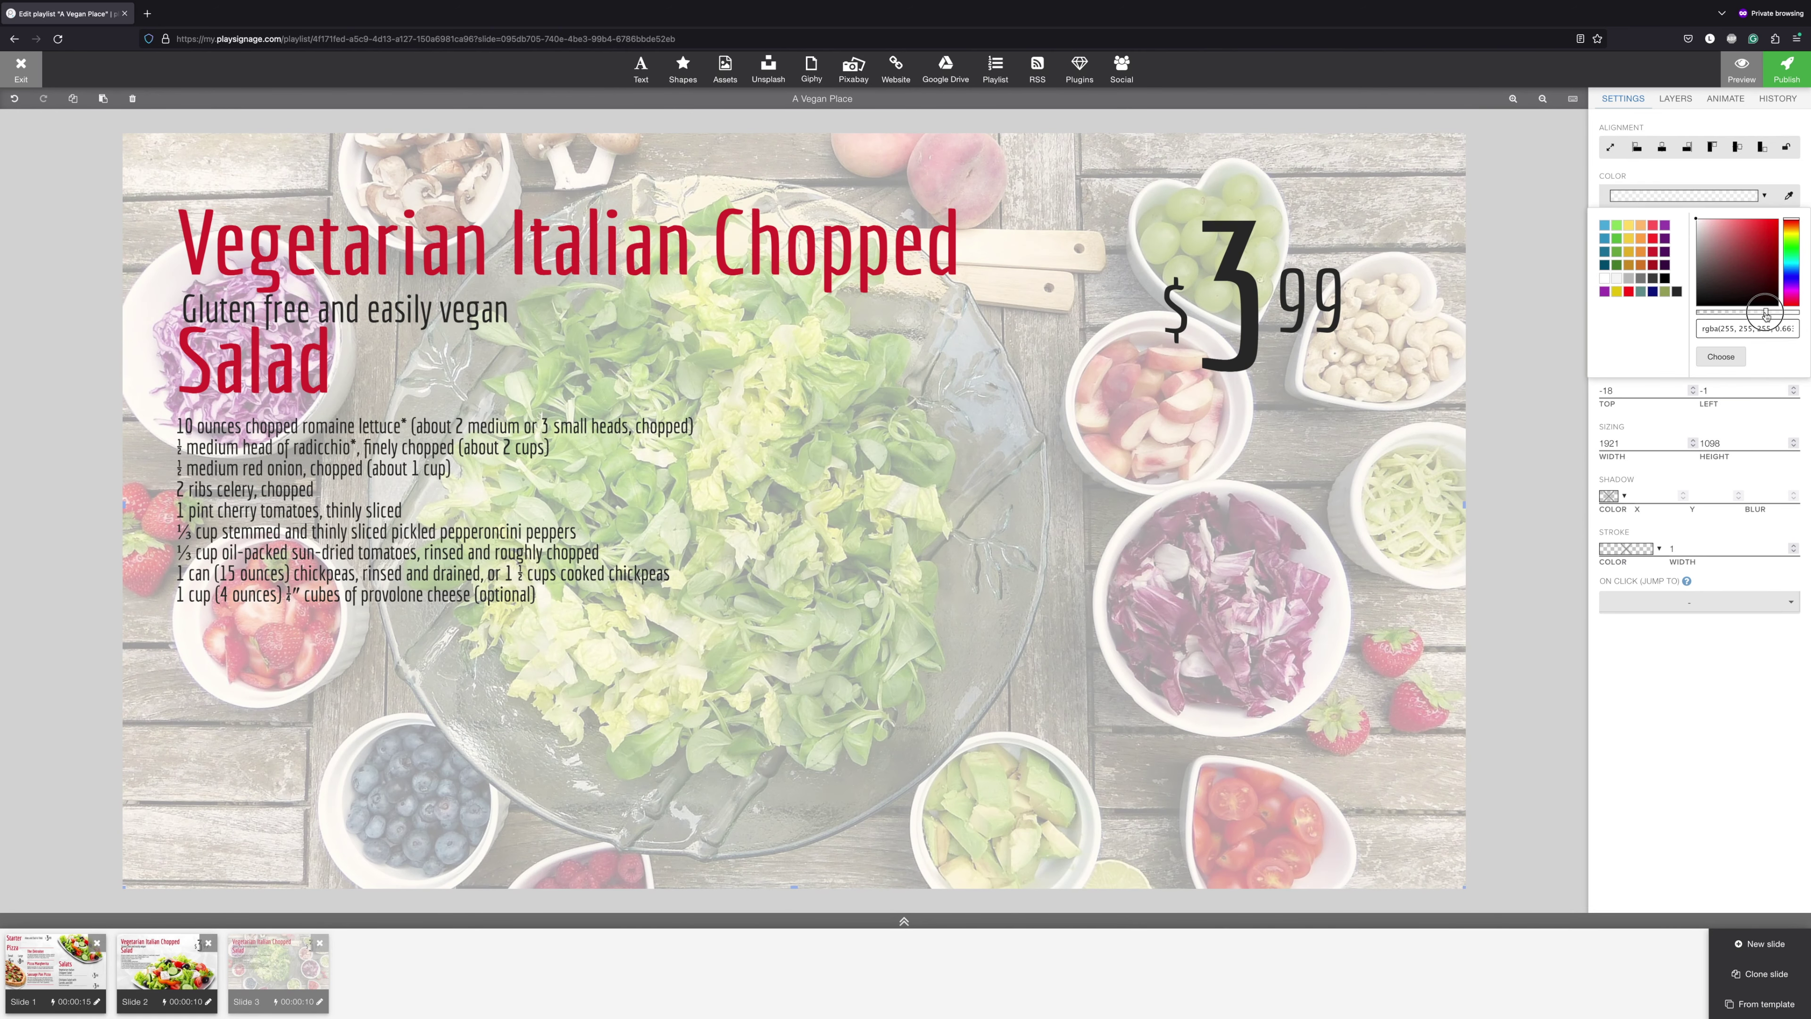
pyautogui.click(891, 139)
pyautogui.click(854, 68)
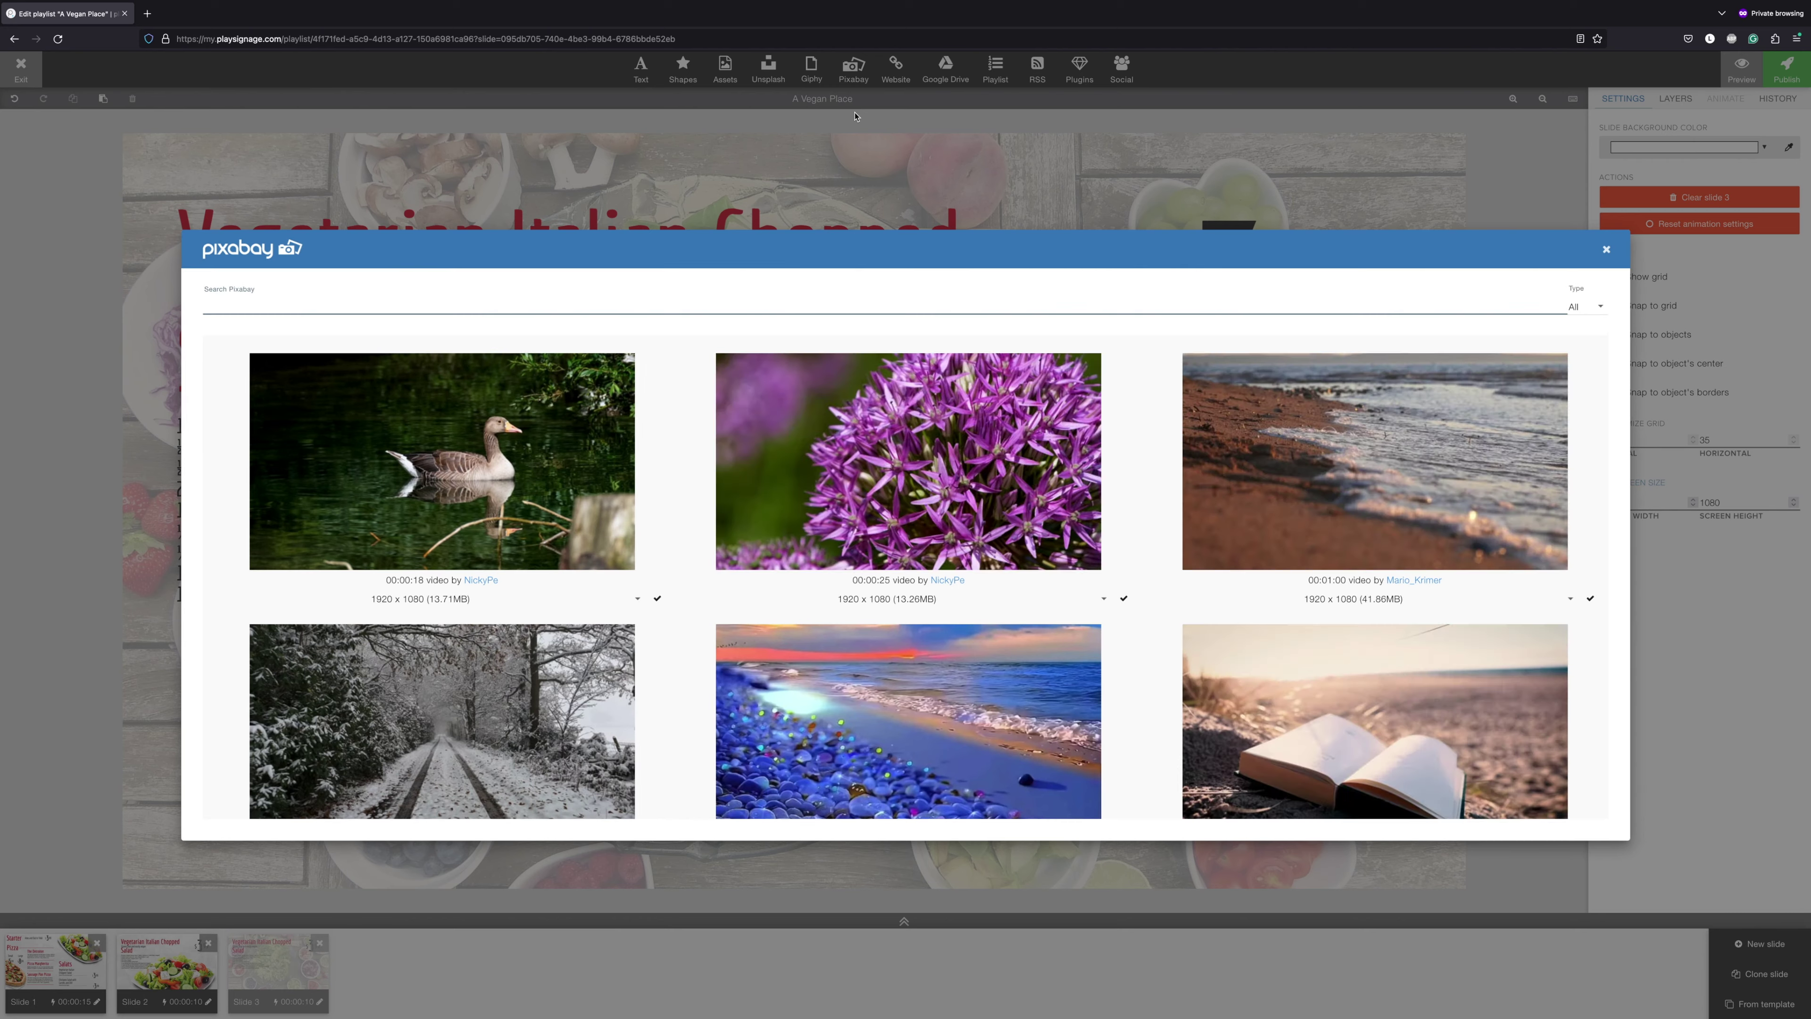
# Step: Add a 1280x720 Pixabay 'salad' video with a white square frame at the slide's lower right
pyautogui.write('salad')
pyautogui.click(1216, 599)
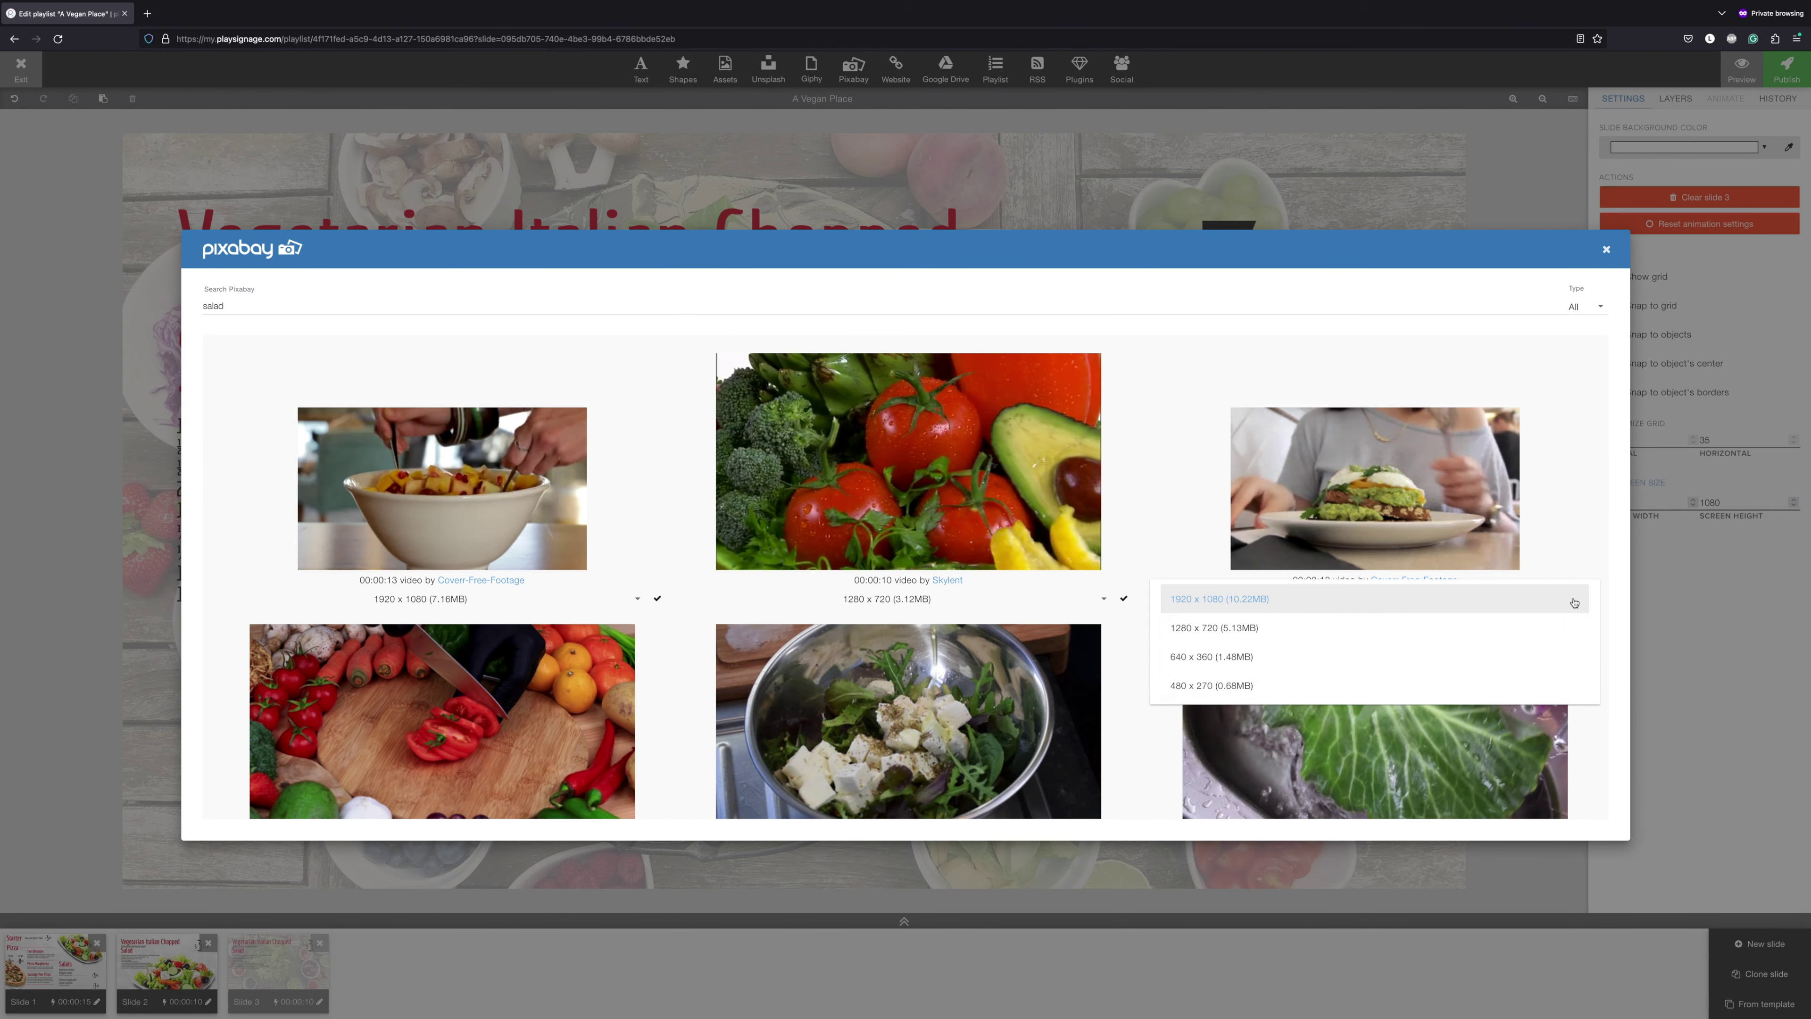
pyautogui.click(1209, 632)
pyautogui.click(1589, 598)
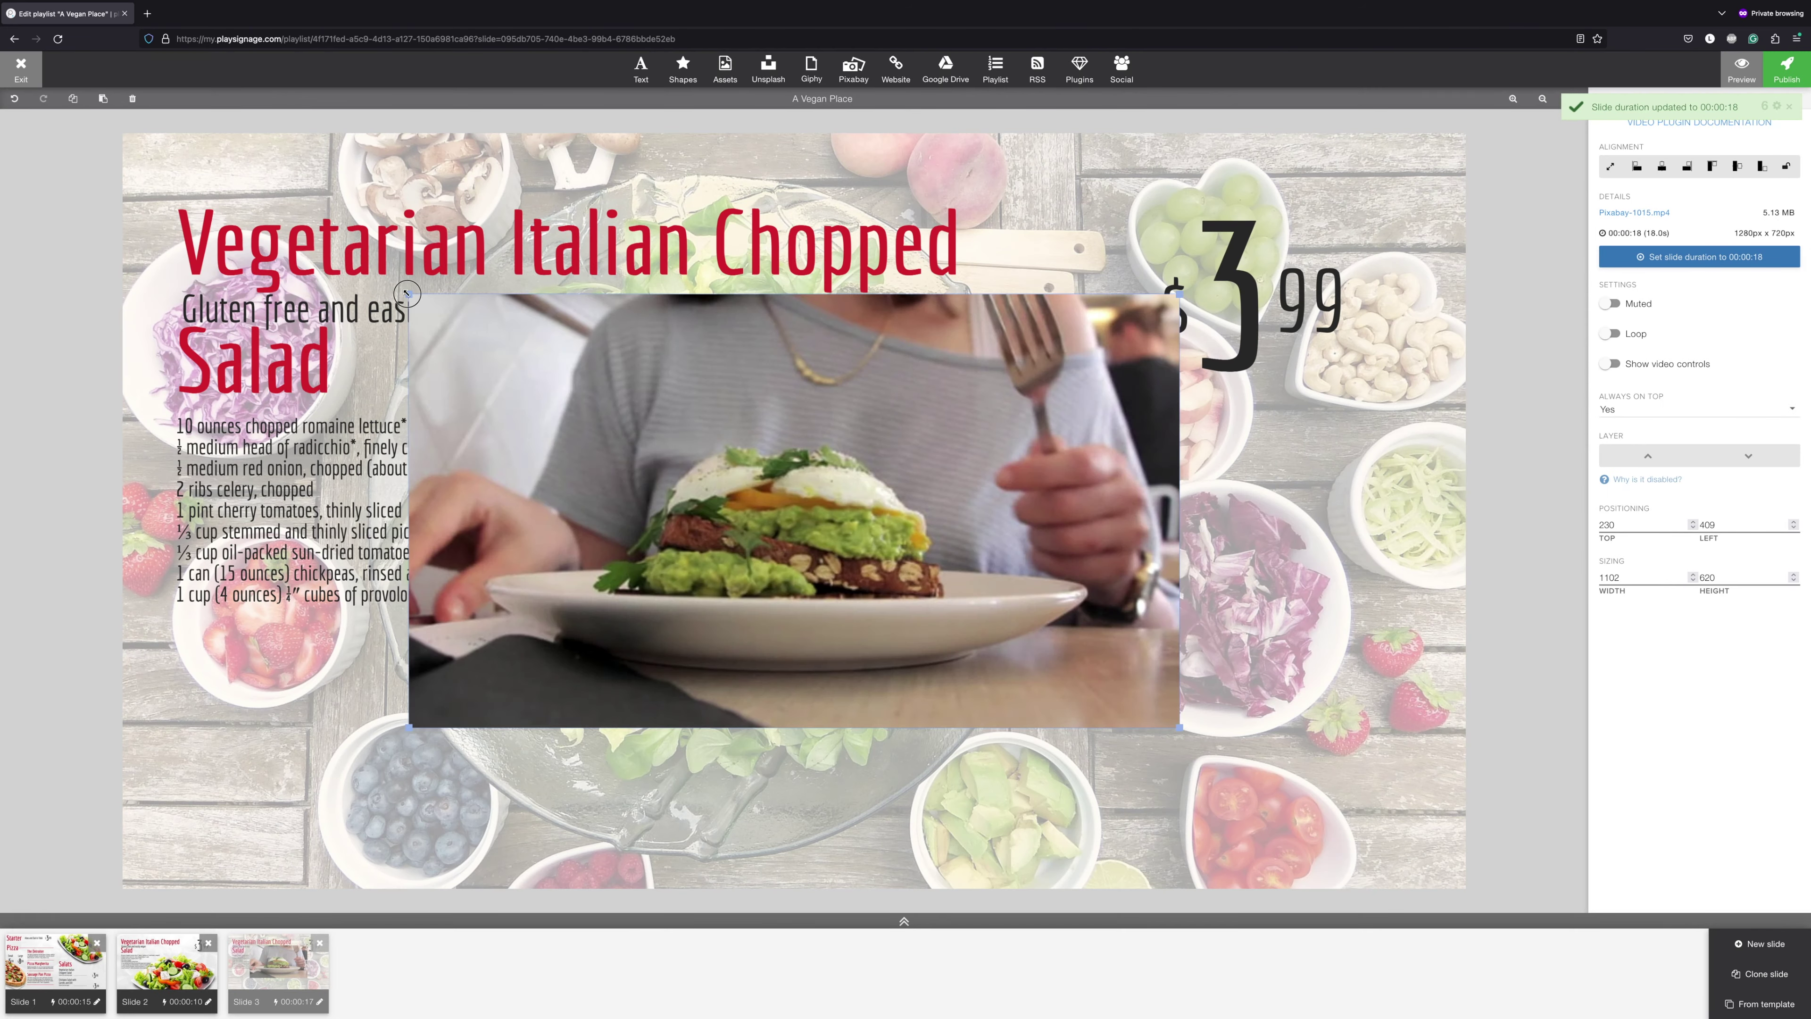
pyautogui.click(682, 68)
pyautogui.click(683, 107)
pyautogui.moveTo(808, 291); pyautogui.dragTo(1097, 476)
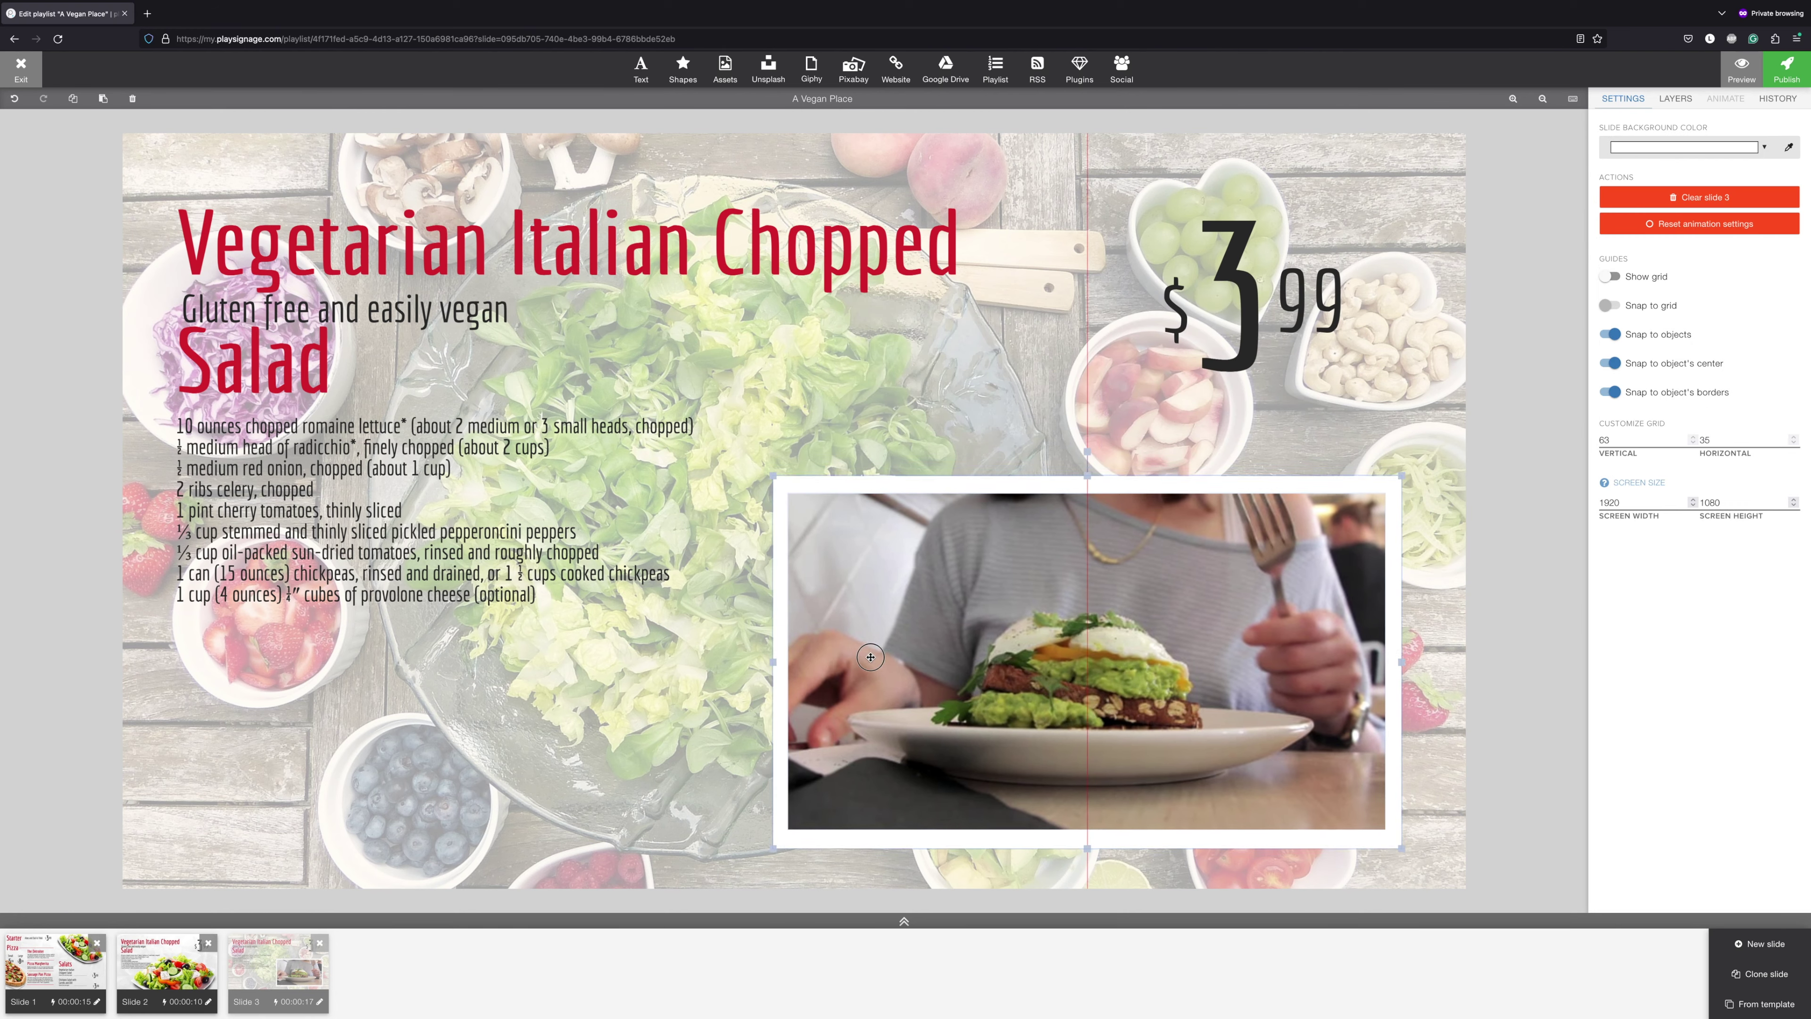
# Step: Preview the A Vegan Place playlist, close the preview tab, and exit to the Playlists page
pyautogui.click(1753, 84)
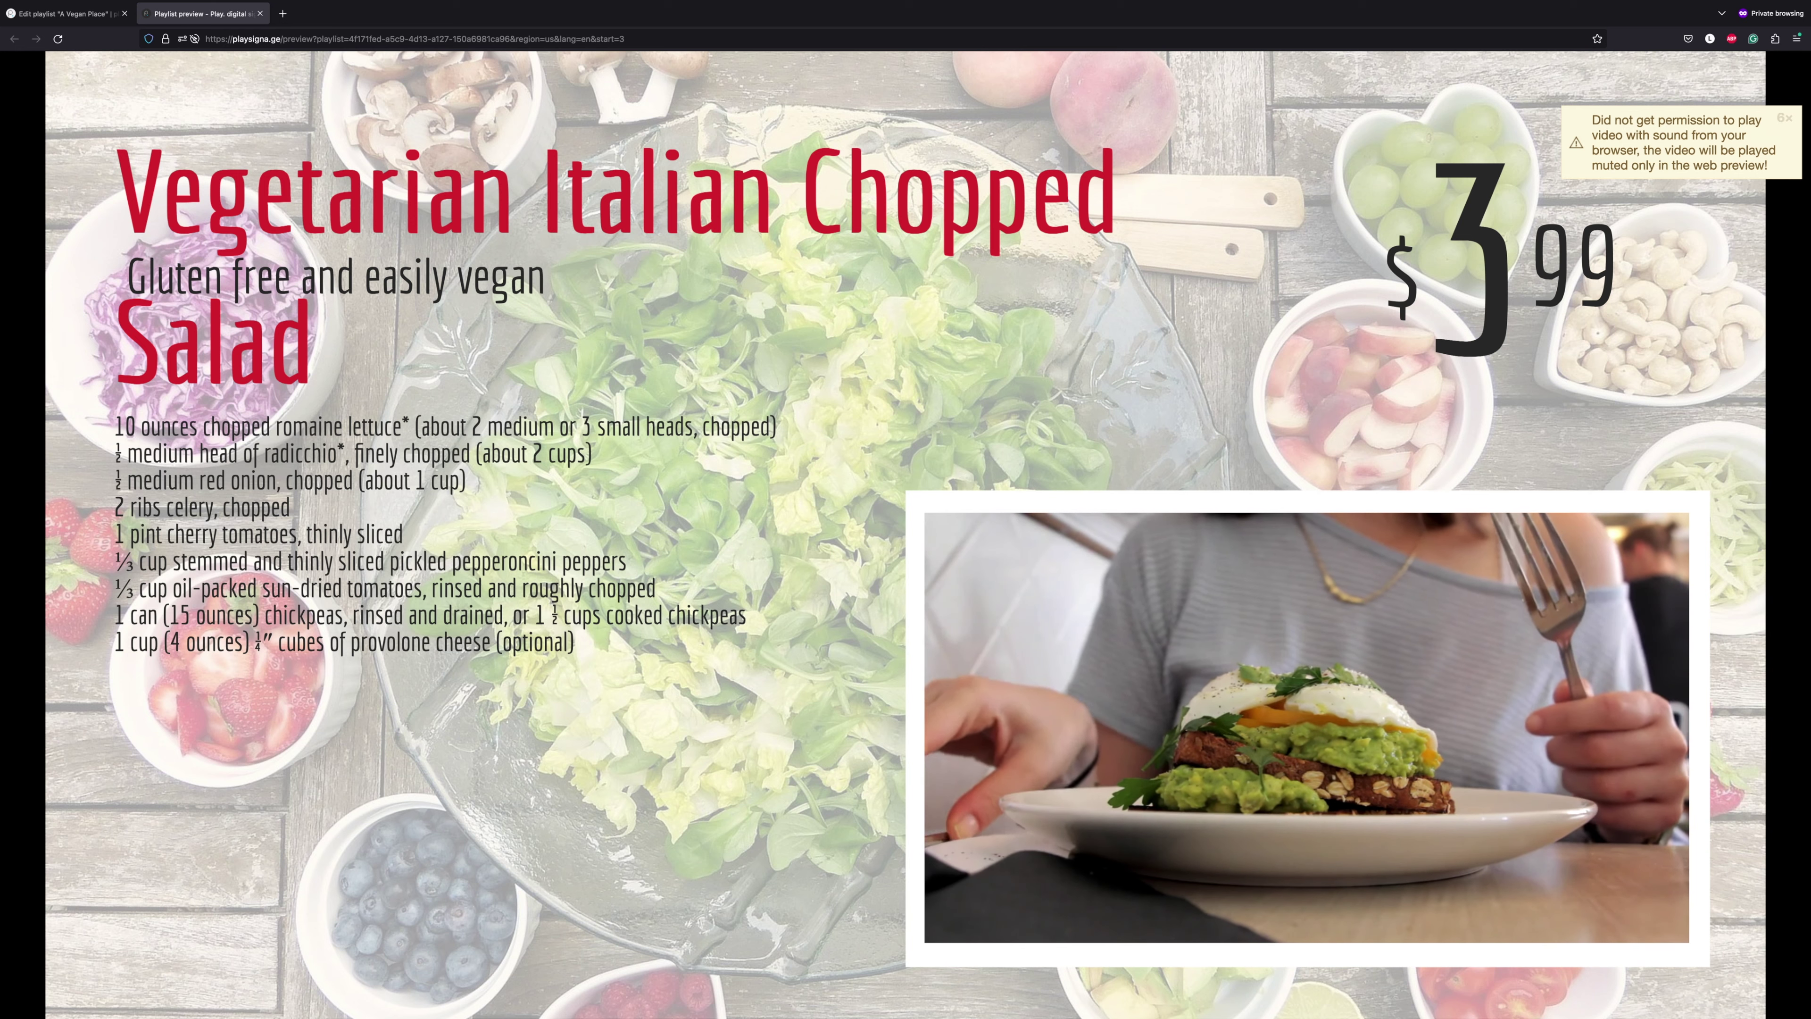
pyautogui.hotkey('ctrl', 'w')
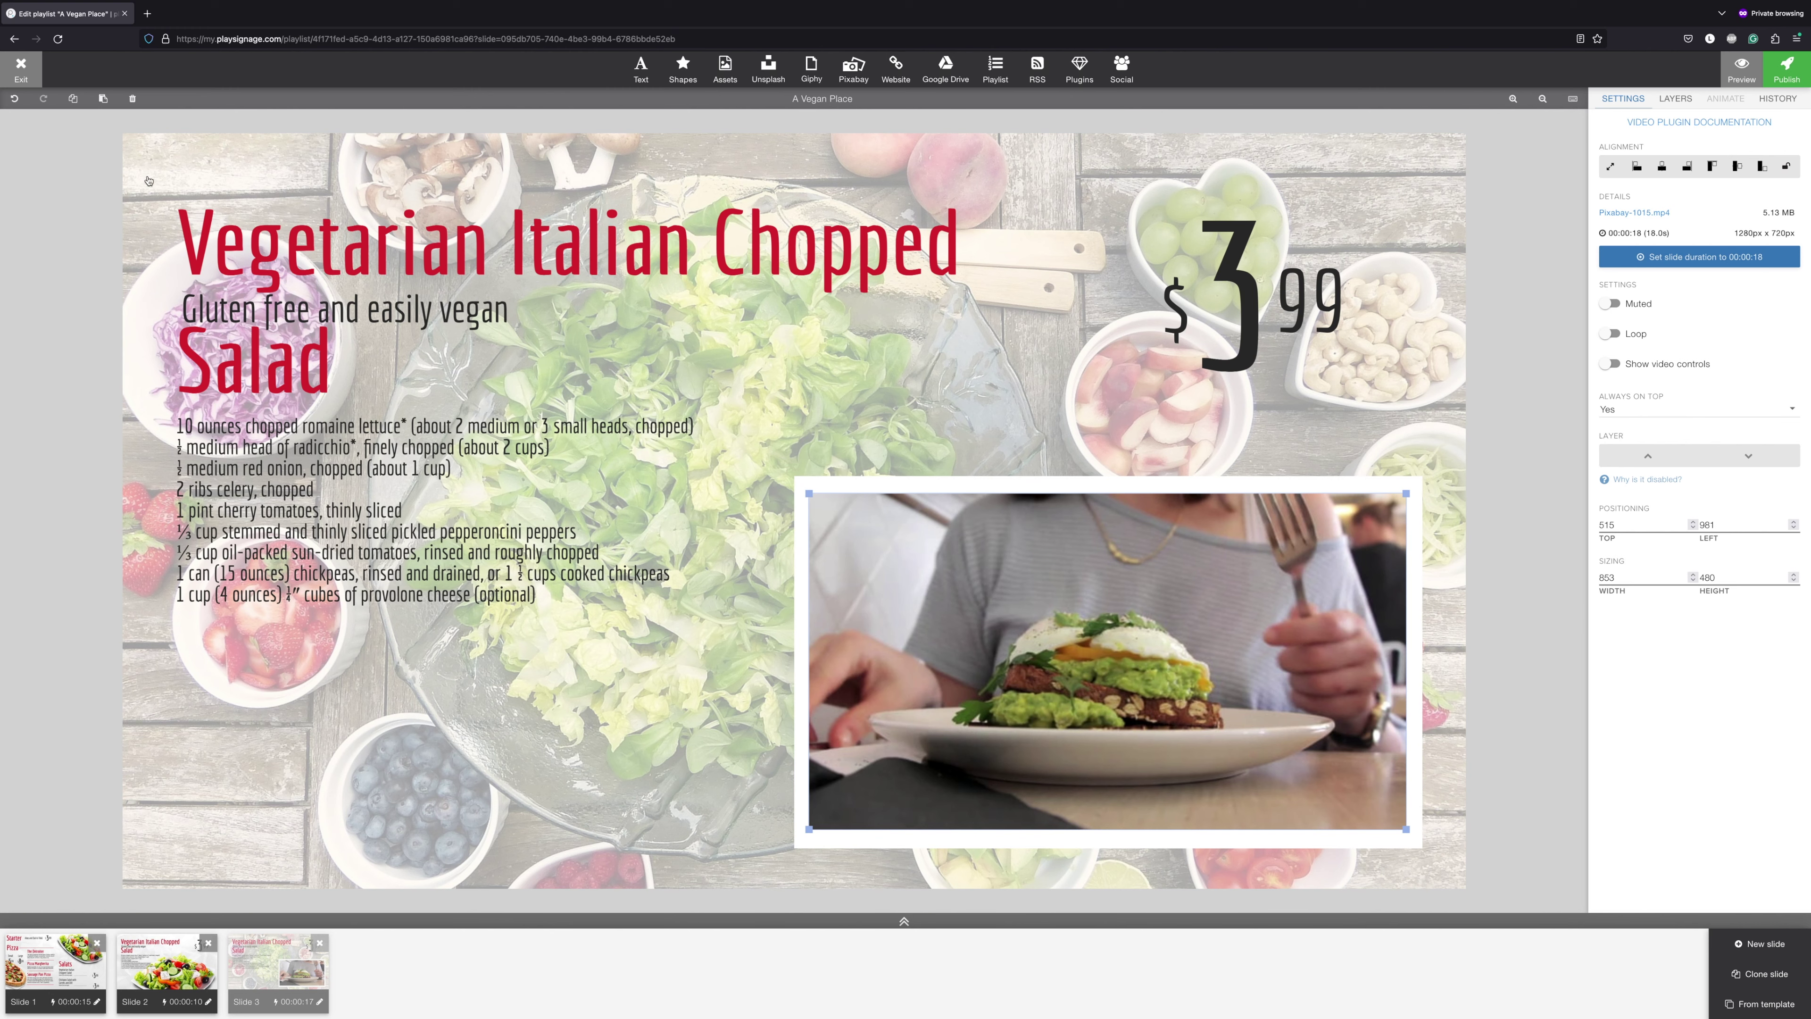
pyautogui.click(21, 72)
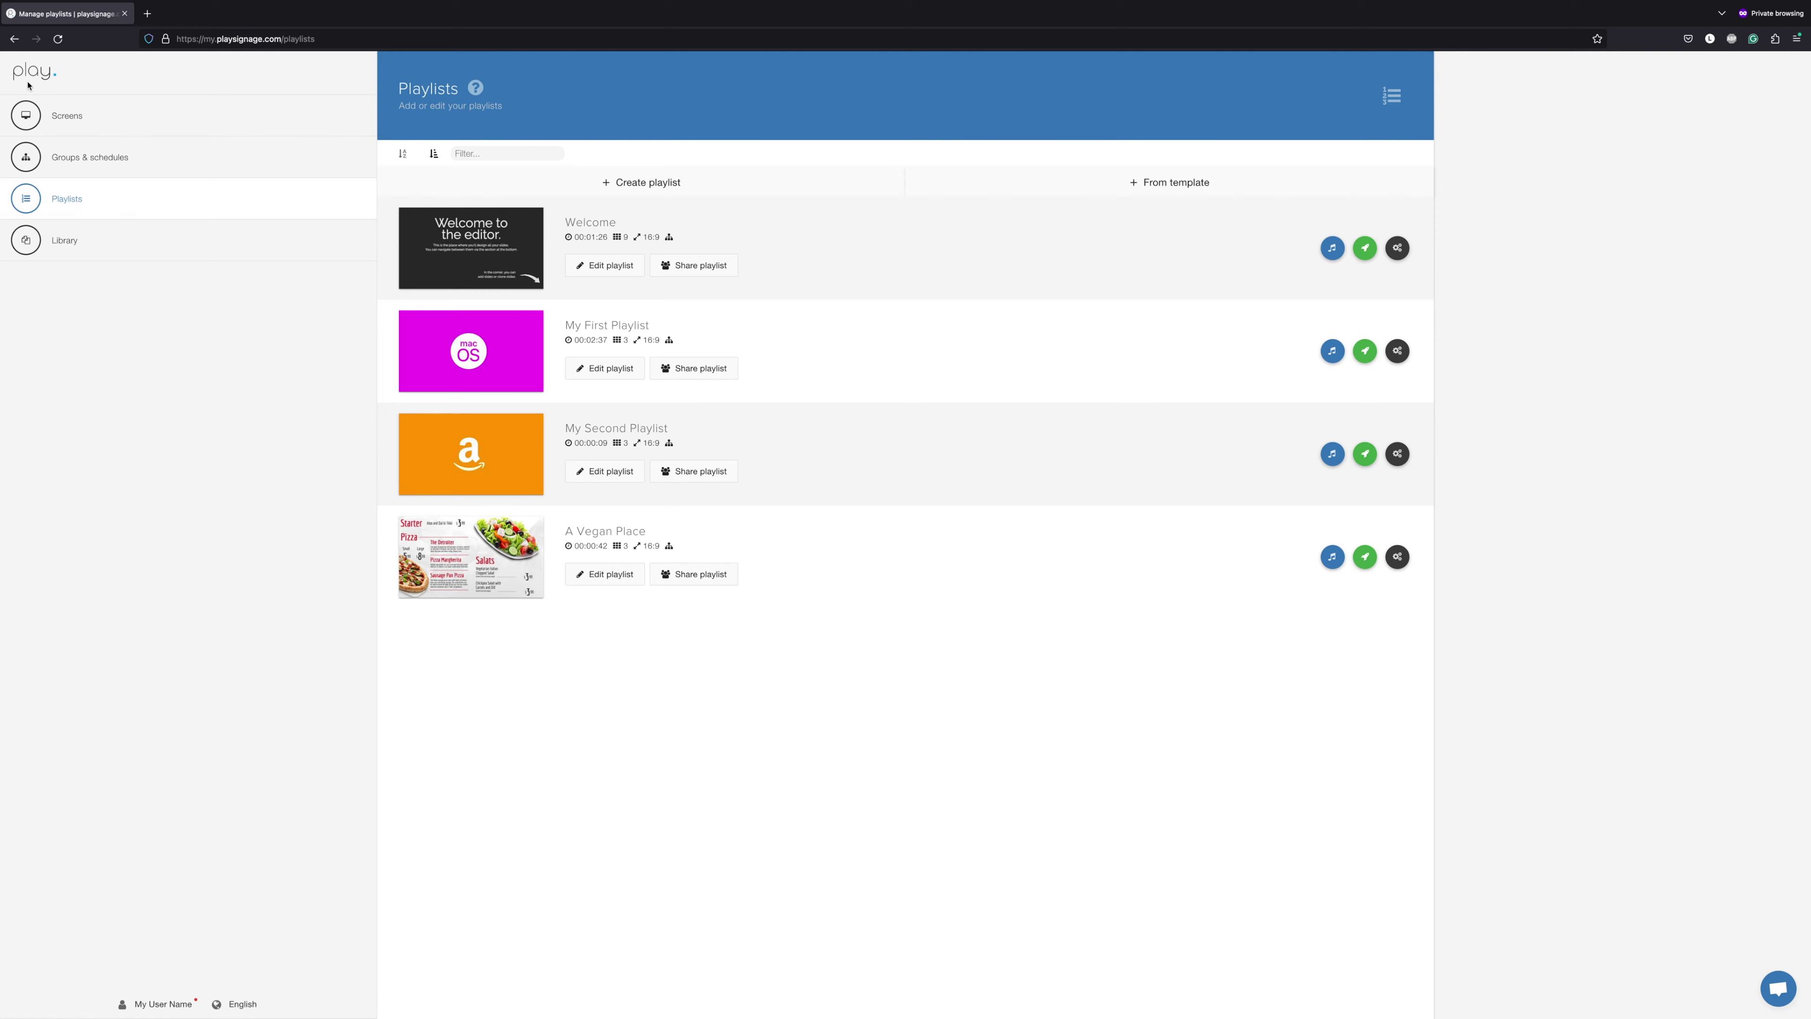